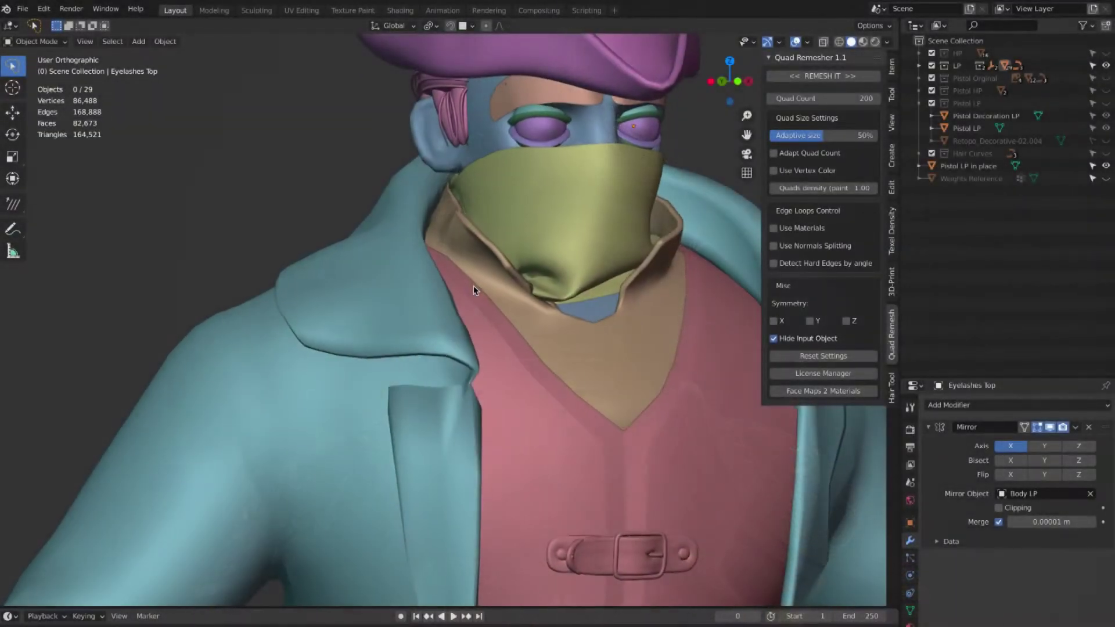
# - Examine the whole low-poly hunter character from hat to boots
pyautogui.moveTo(474, 291); pyautogui.dragTo(397, 278, button='middle')
pyautogui.scroll(-5, 420, 312)
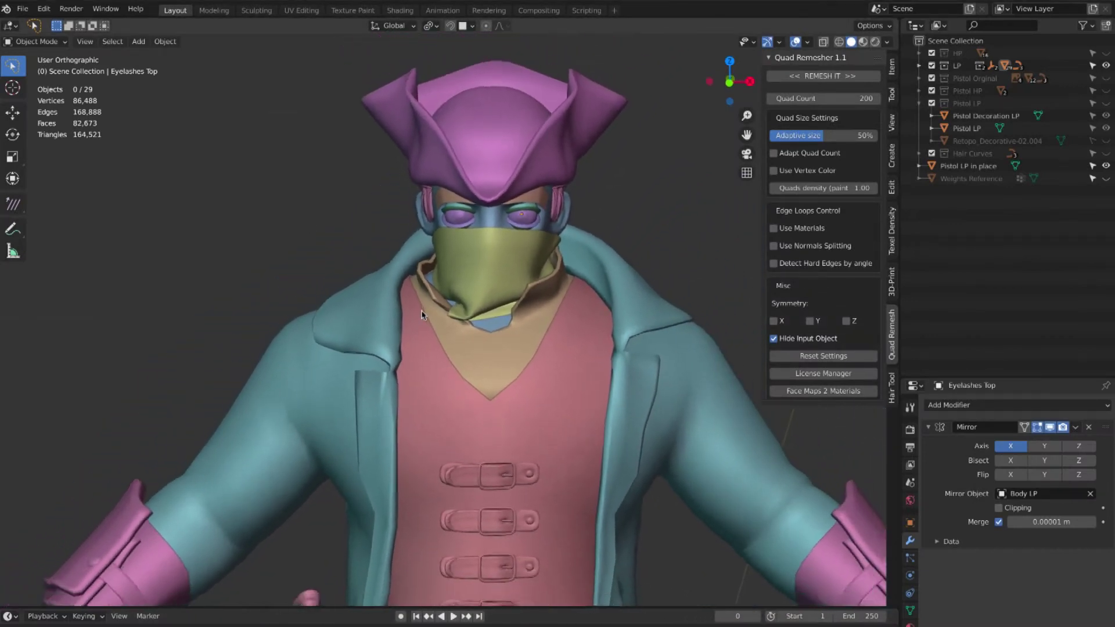
pyautogui.scroll(-1, 420, 315)
pyautogui.keyDown('shift'); pyautogui.moveTo(420, 315); pyautogui.dragTo(364, 199, button='middle'); pyautogui.keyUp('shift')
pyautogui.keyDown('ctrl'); pyautogui.scroll(5, 421, 314); pyautogui.keyUp('ctrl')
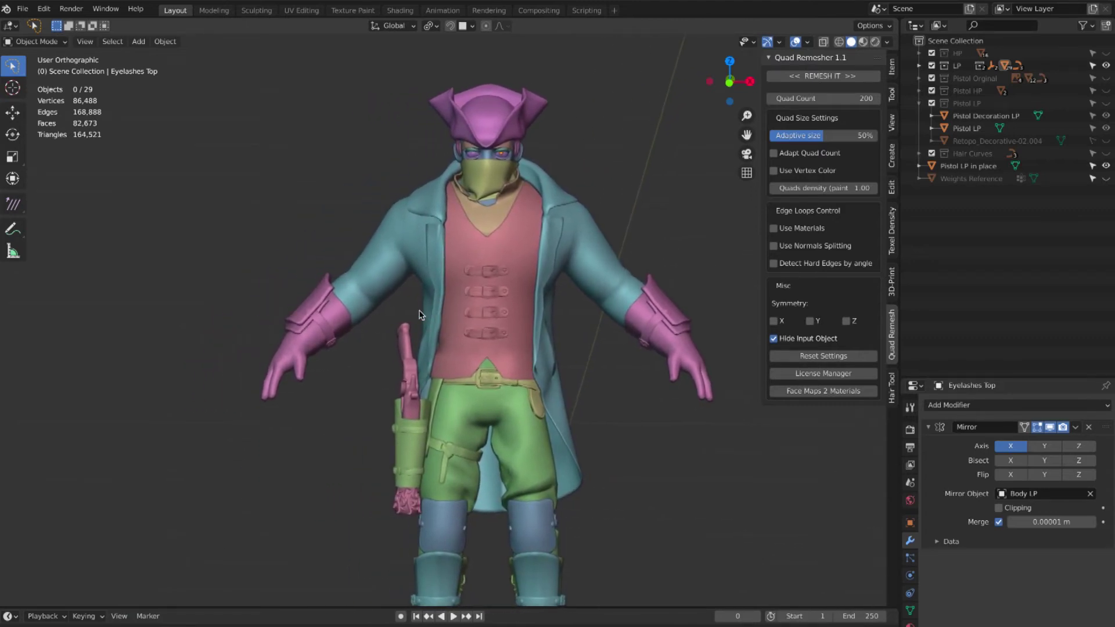
pyautogui.moveTo(420, 315); pyautogui.dragTo(457, 315, button='middle')
pyautogui.scroll(-2, 420, 315)
pyautogui.scroll(2, 420, 315)
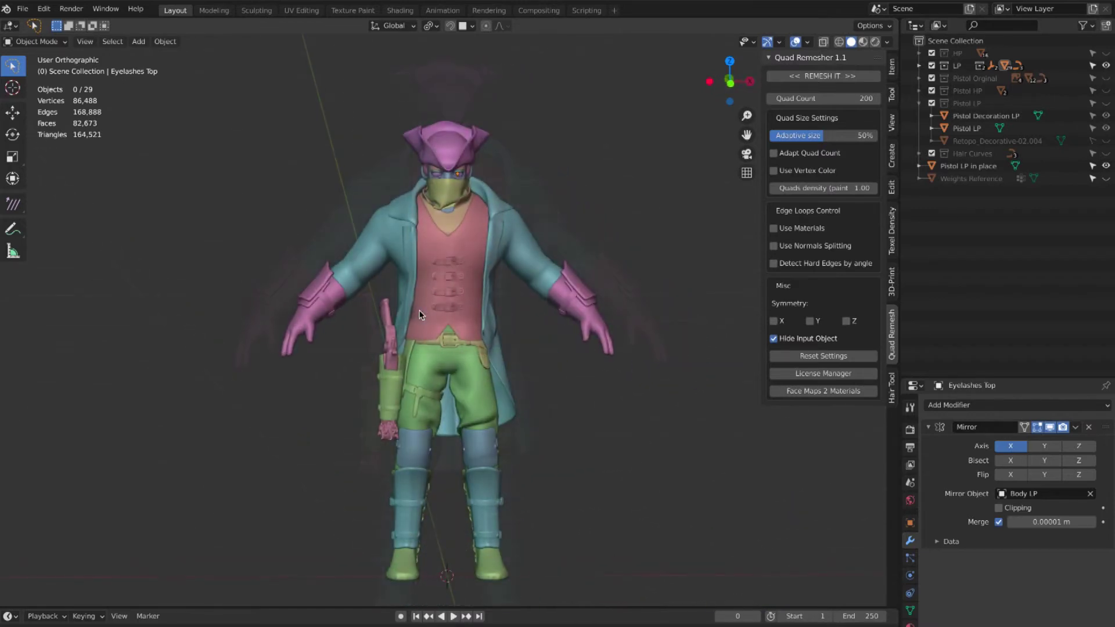
pyautogui.scroll(2, 419, 315)
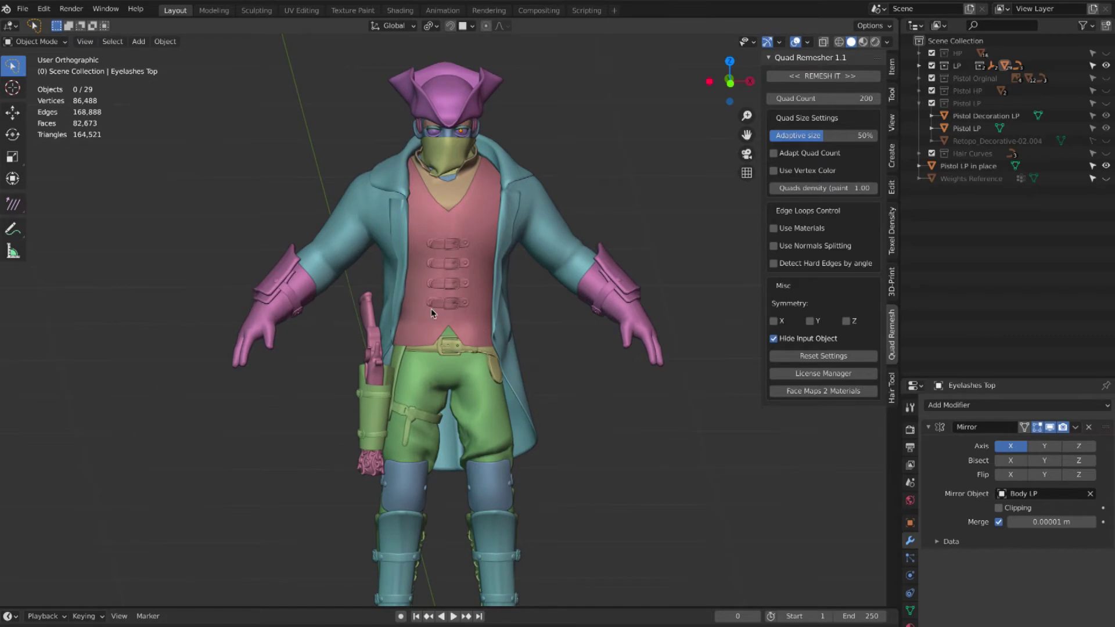
pyautogui.keyDown('ctrl'); pyautogui.keyDown('alt'); pyautogui.scroll(2, 431, 309); pyautogui.keyUp('alt'); pyautogui.keyUp('ctrl')
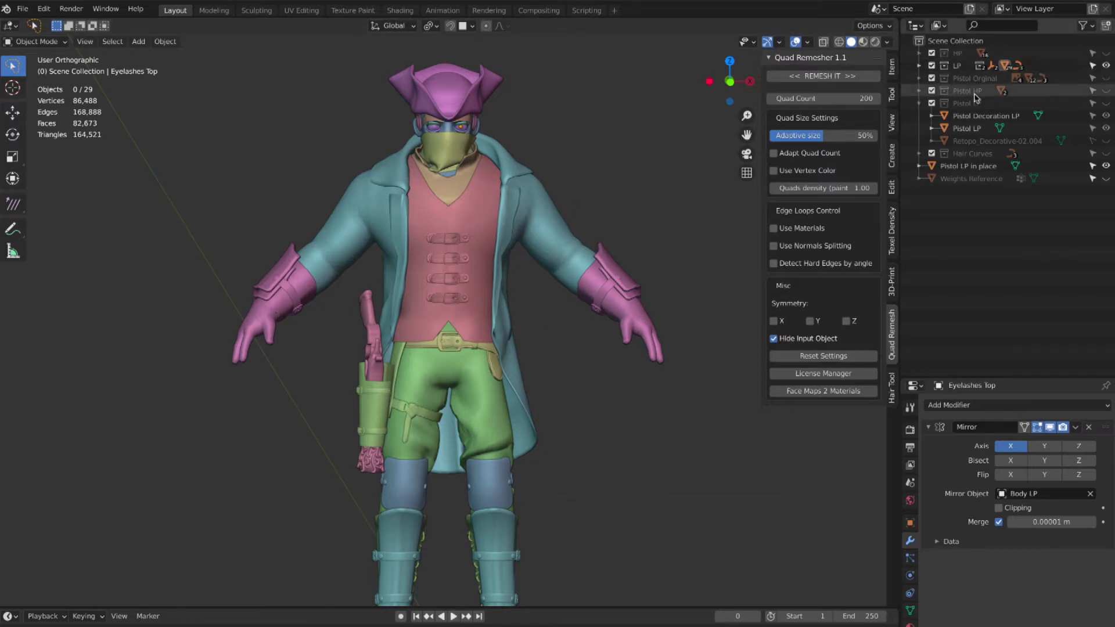
# - Show the HP collection in place of LP to compare the high-poly character, and switch back to the LP collection
pyautogui.click(1106, 66)
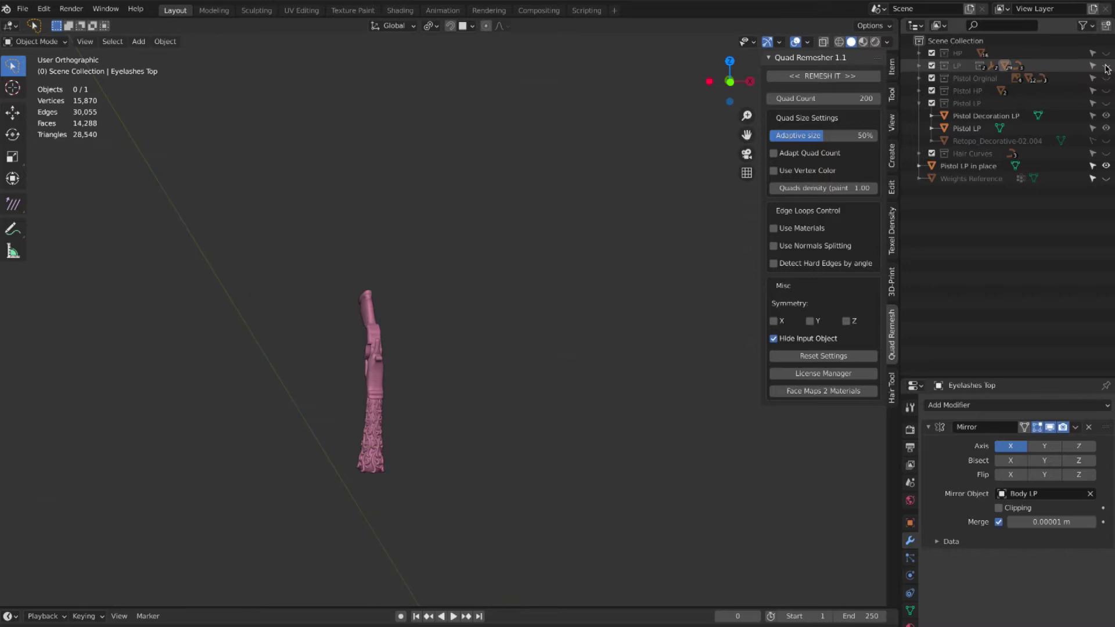
pyautogui.click(1106, 53)
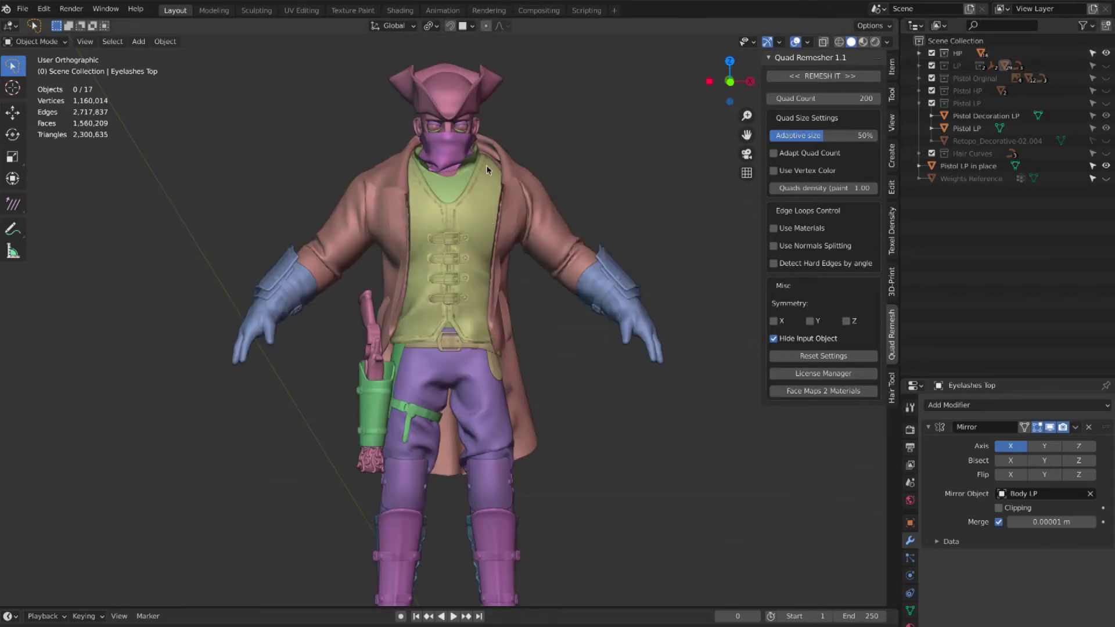
pyautogui.click(1106, 53)
pyautogui.click(1106, 65)
pyautogui.moveTo(445, 247); pyautogui.dragTo(568, 327, button='middle')
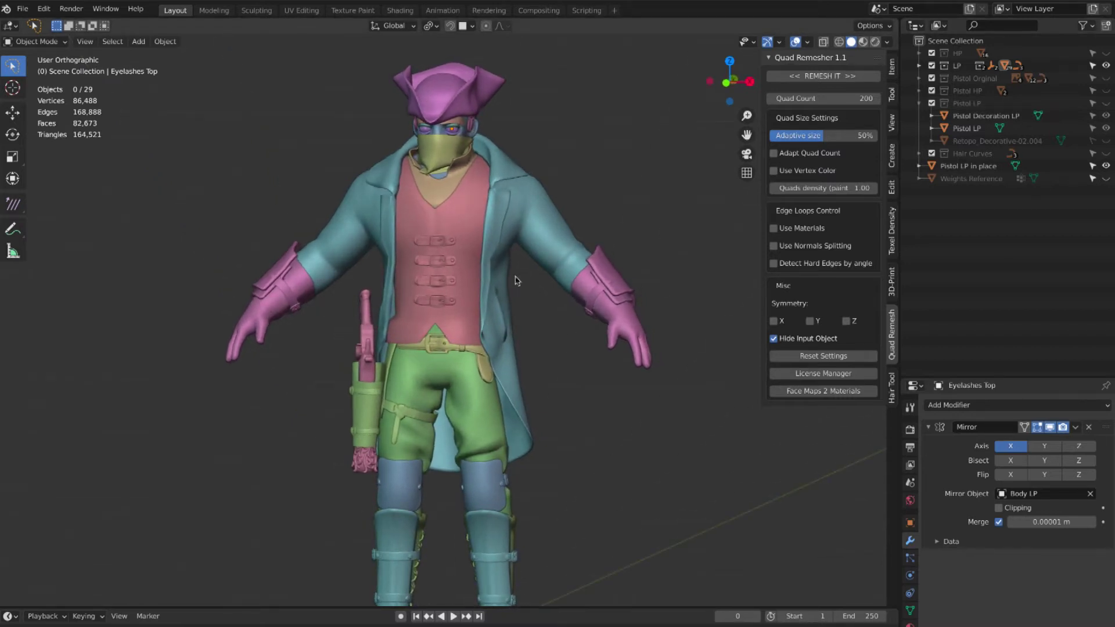
# - Open the recent file Enemy_Hunter_05-Prepared_UE4.blend without saving changes to the current one
pyautogui.click(22, 8)
pyautogui.moveTo(52, 49)
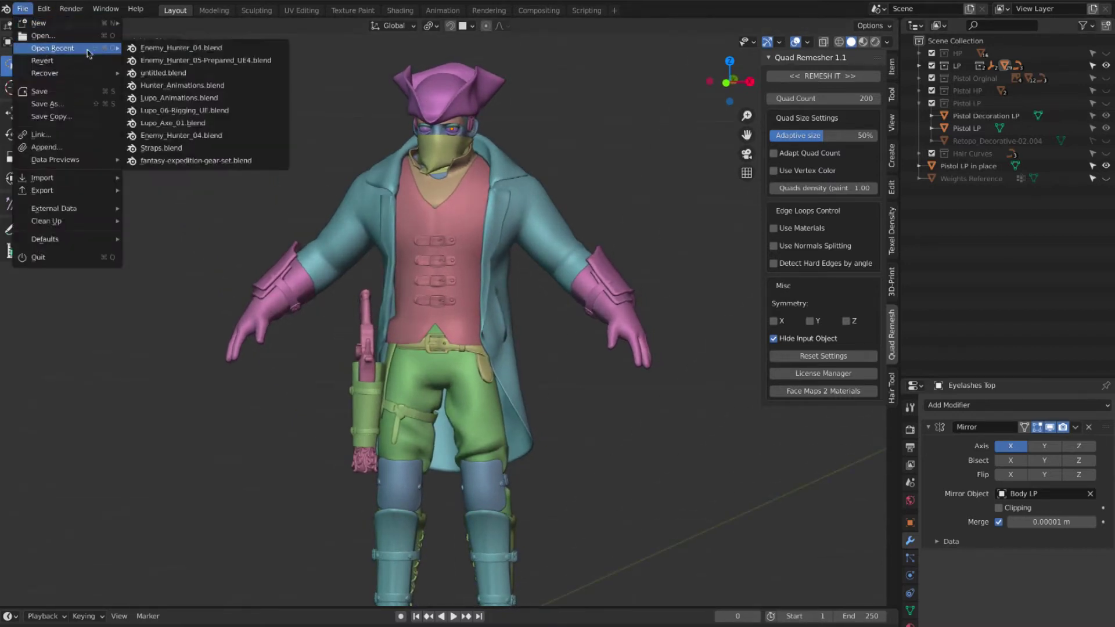
pyautogui.click(206, 61)
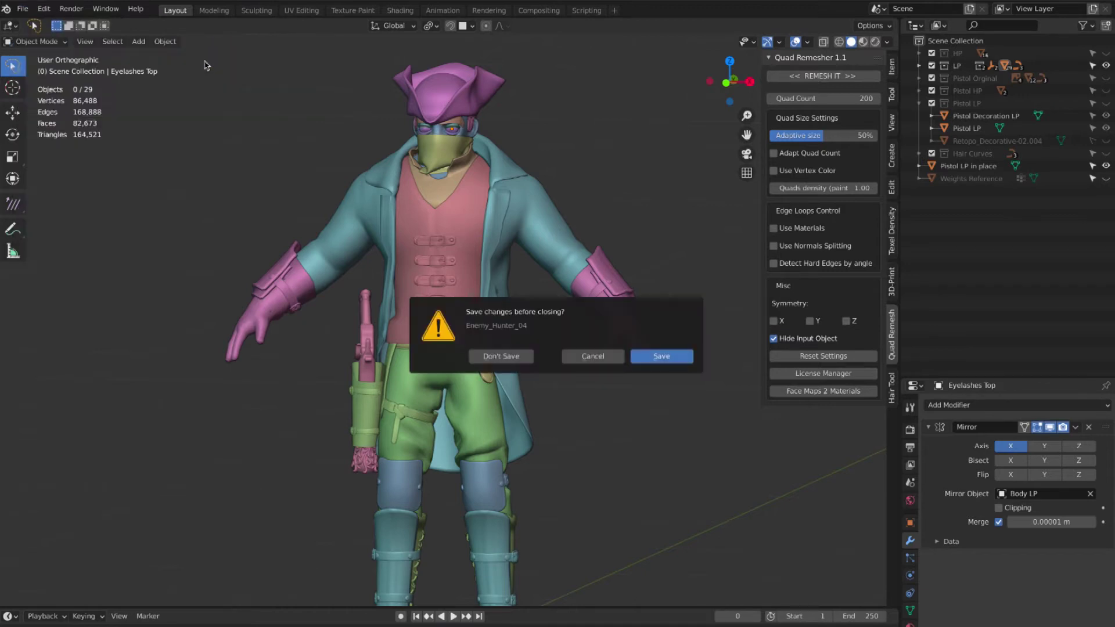
pyautogui.click(501, 356)
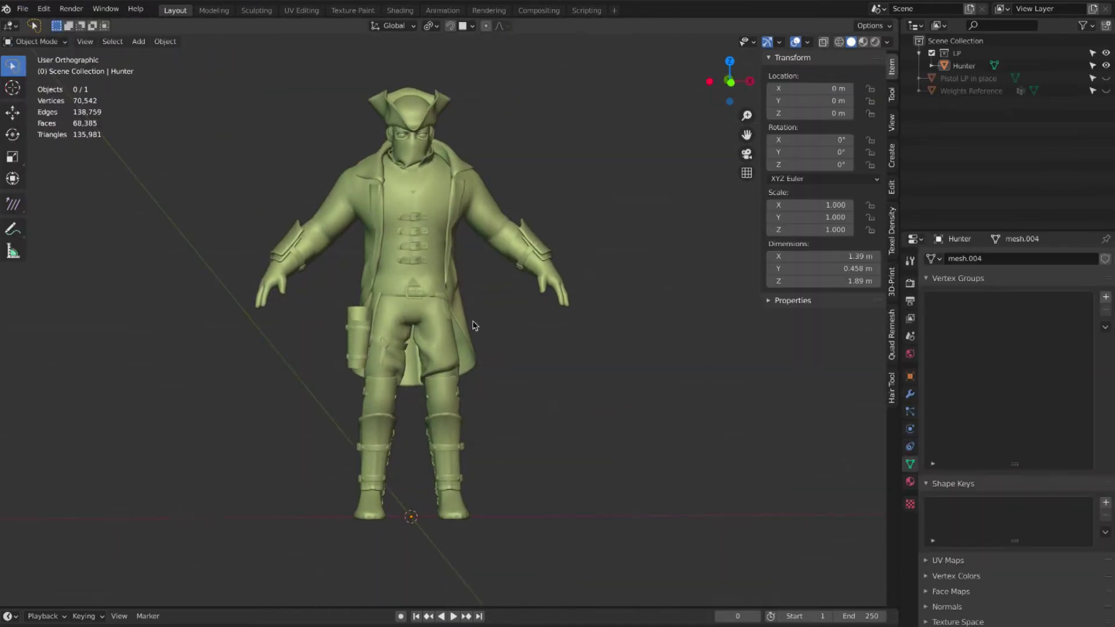
# - Select the Hunter mesh and inspect it in full from the front orthographic view
pyautogui.click(456, 259)
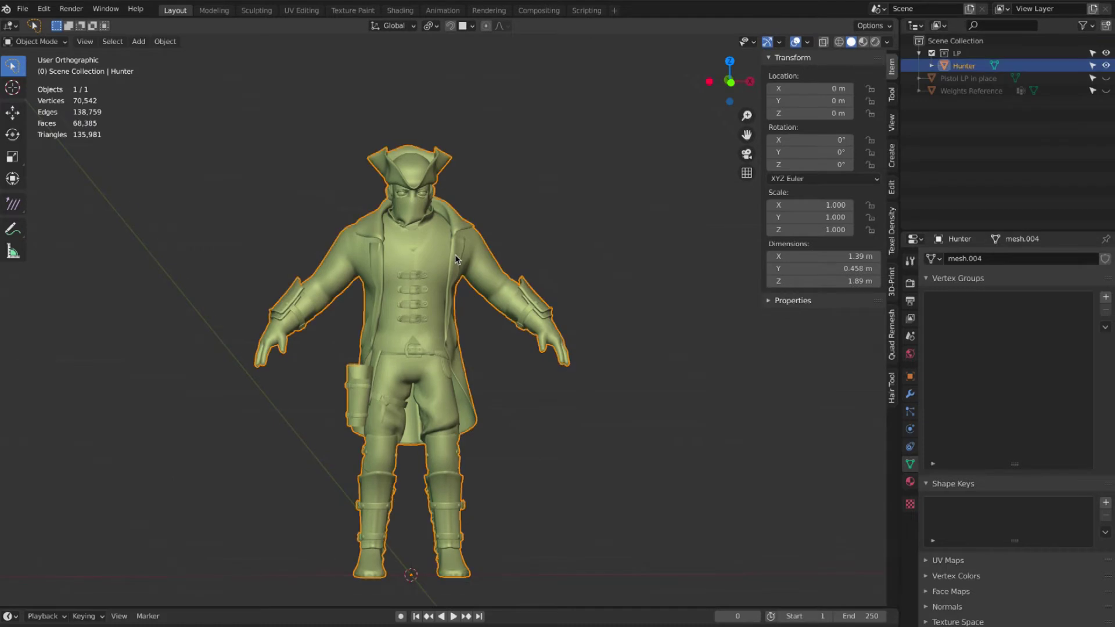
pyautogui.scroll(3, 444, 263)
pyautogui.scroll(-2, 443, 263)
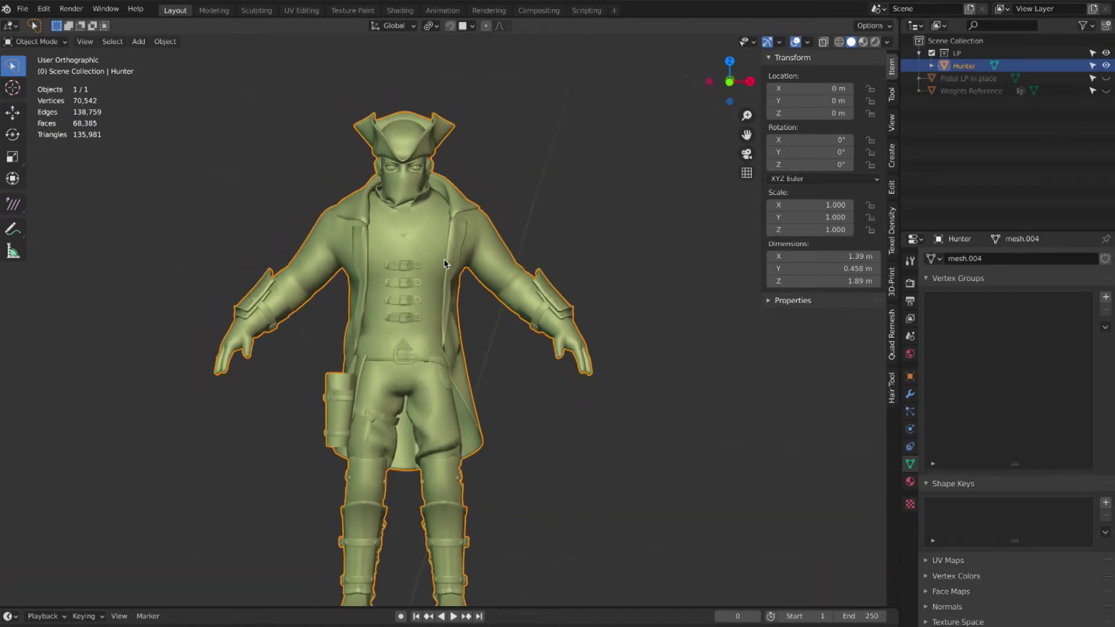
pyautogui.scroll(-2, 443, 263)
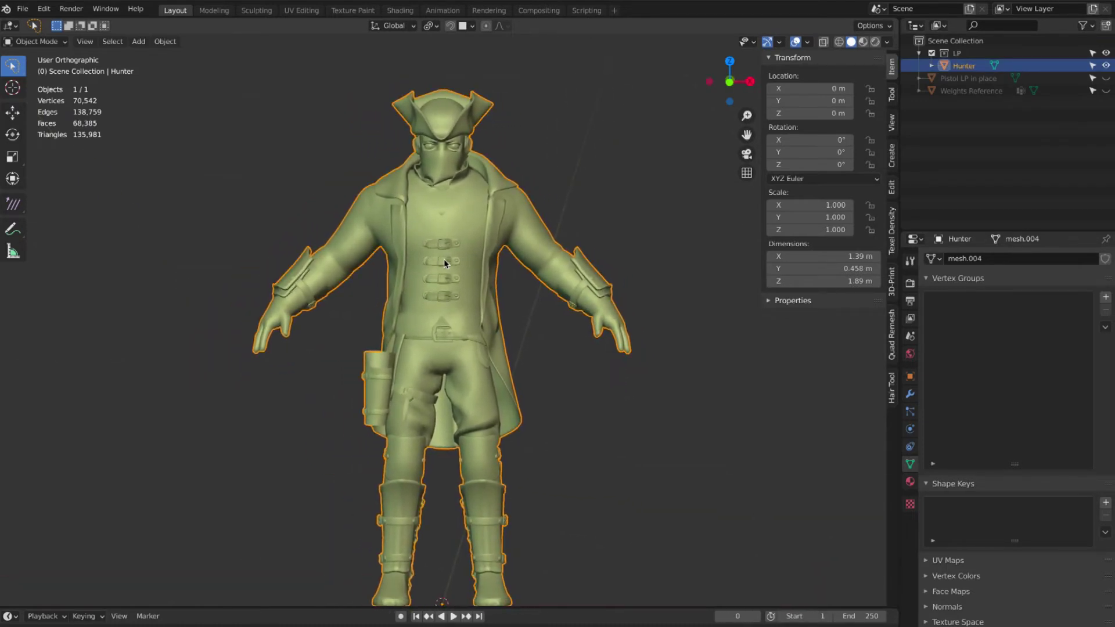
pyautogui.keyDown('shift'); pyautogui.moveTo(451, 260); pyautogui.dragTo(407, 254, button='middle'); pyautogui.keyUp('shift')
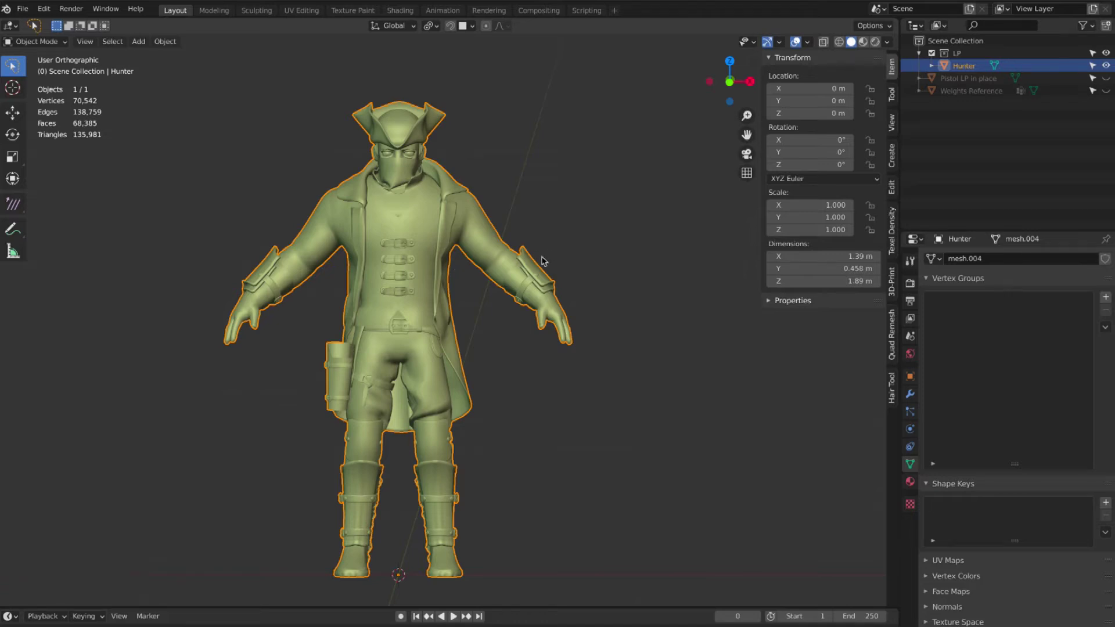
pyautogui.press('KP_1')
pyautogui.hscroll(-3, 525, 252)
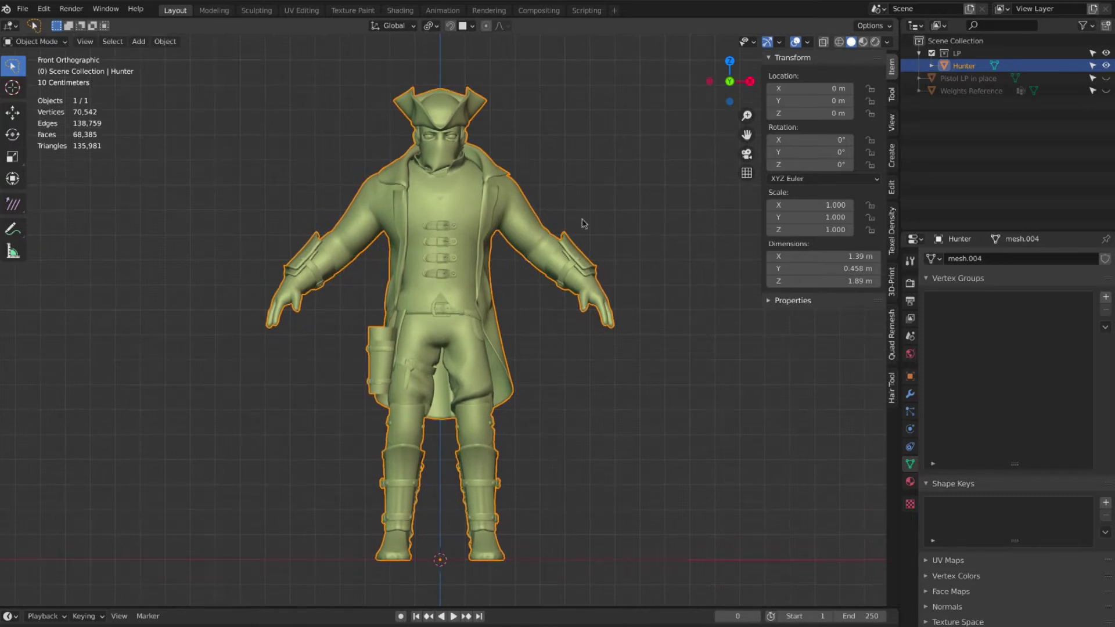
# - Switch to the web browser and read the introduction of the Uefy 2 (Pro Edition) addon page
pyautogui.hotkey('ctrl', 'Right')
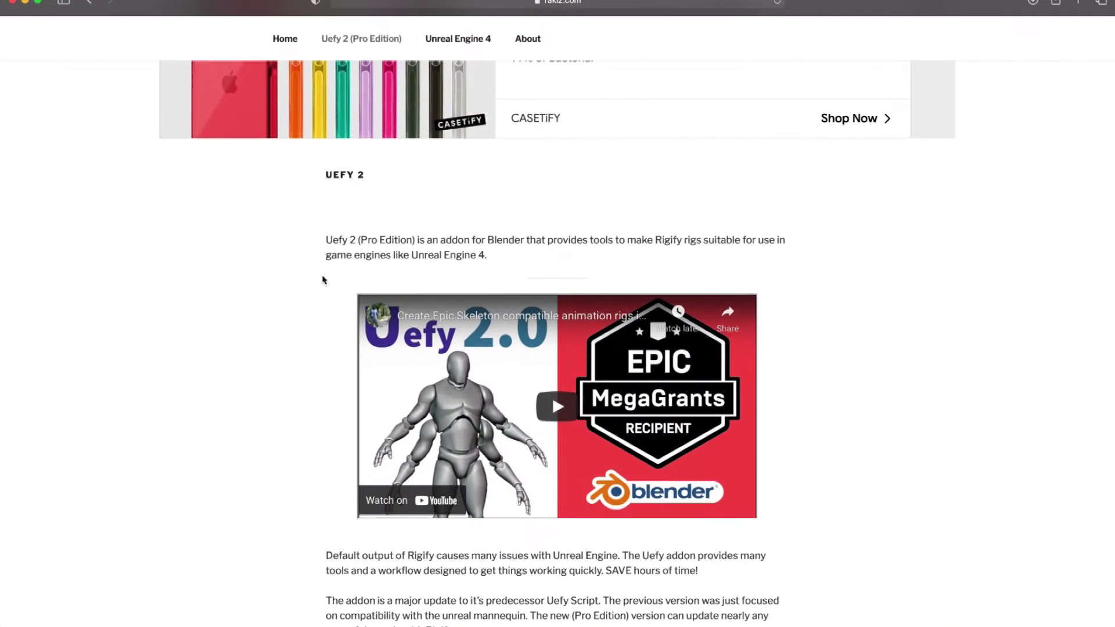
pyautogui.scroll(3, 237, 284)
pyautogui.scroll(-3, 237, 287)
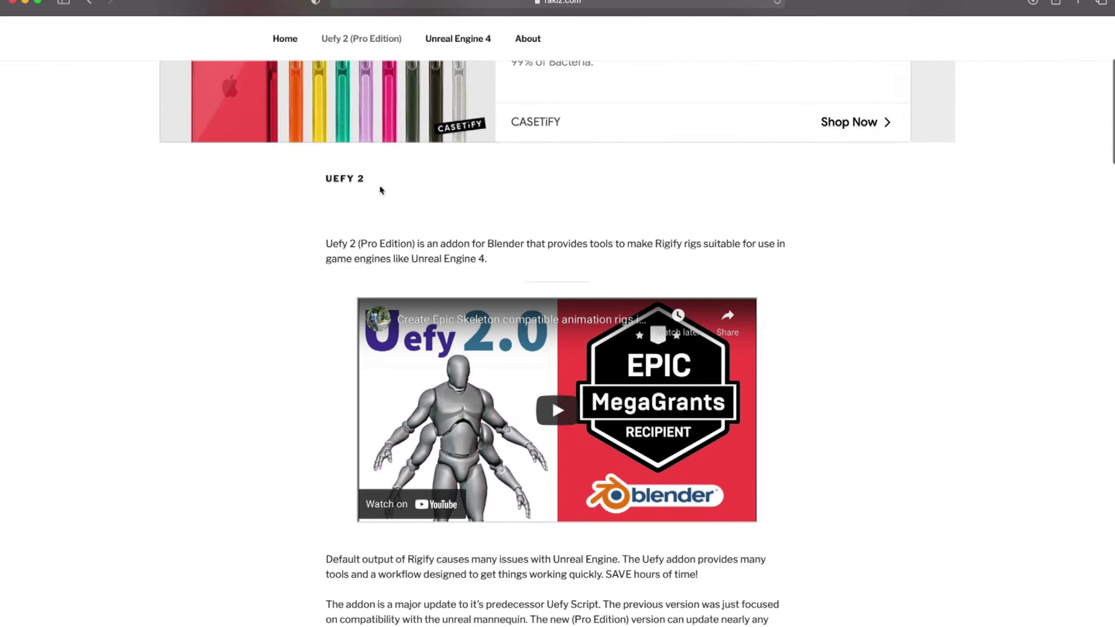
pyautogui.scroll(-5, 262, 261)
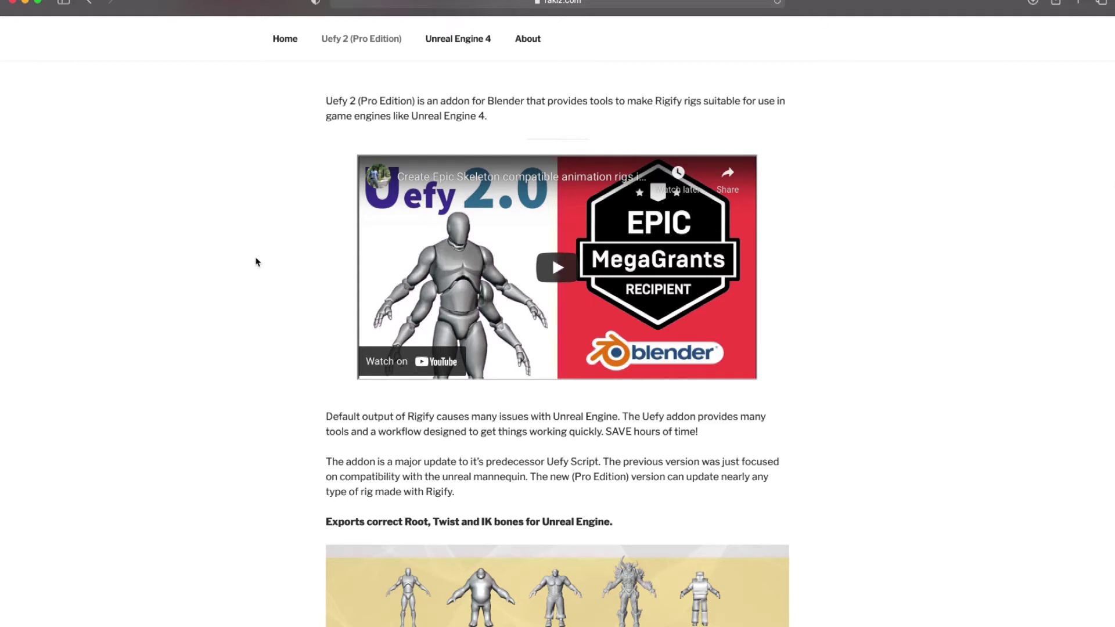
pyautogui.scroll(-2, 255, 260)
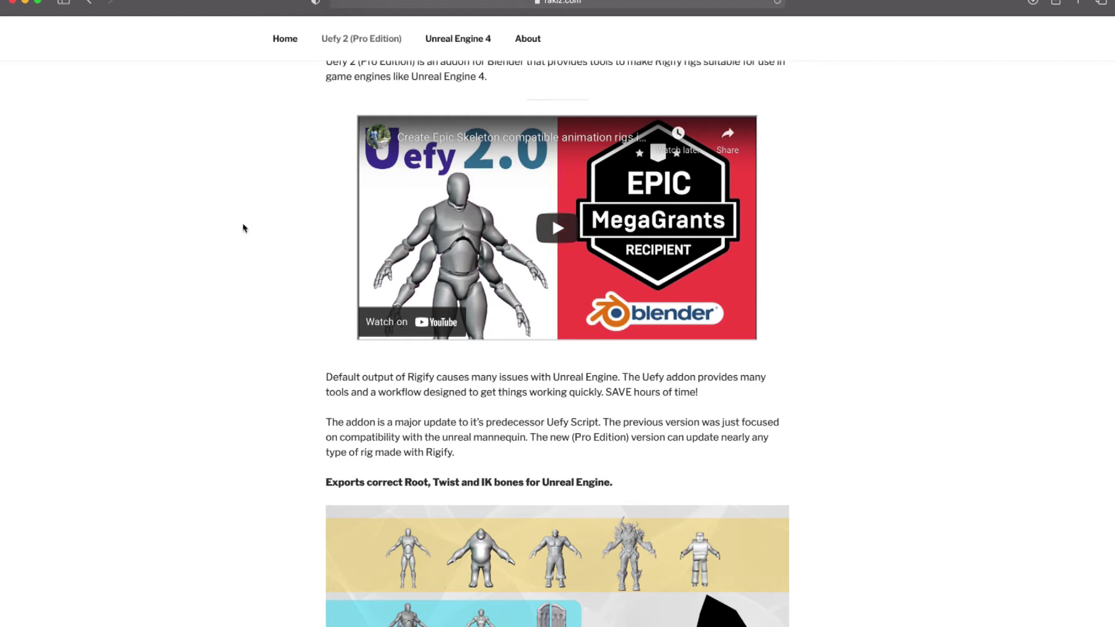
pyautogui.scroll(2, 241, 228)
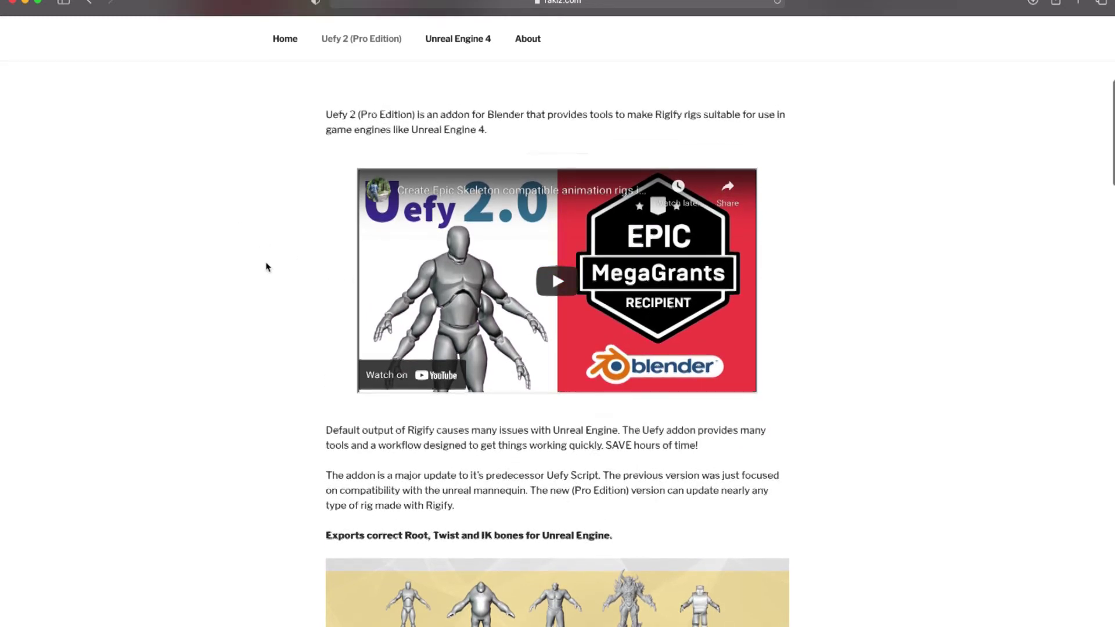
pyautogui.scroll(-1, 267, 268)
pyautogui.scroll(3, 266, 267)
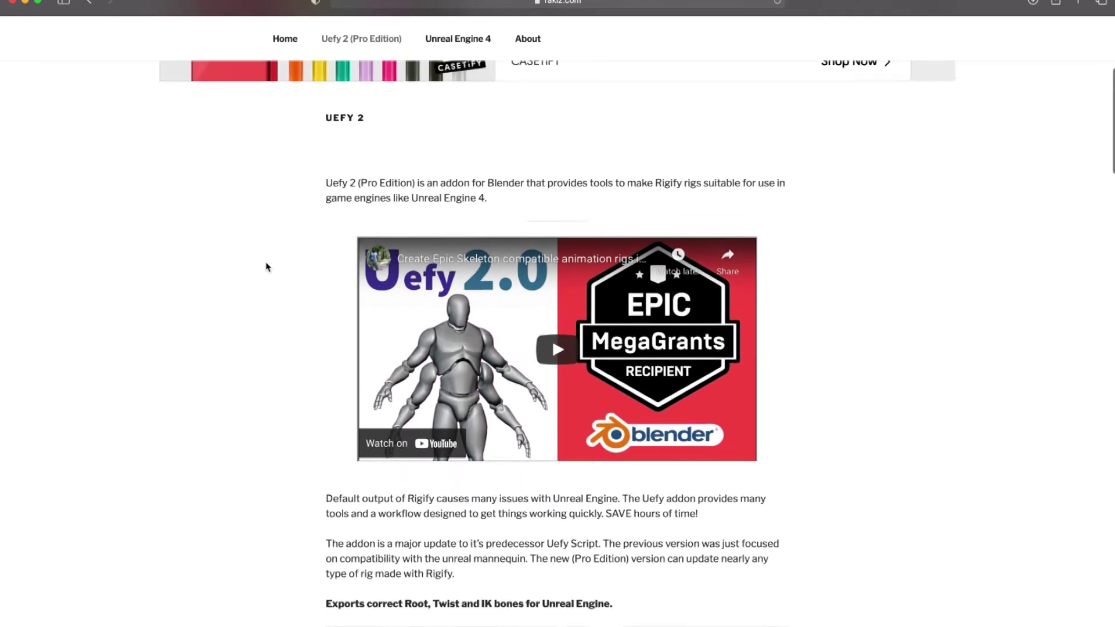
pyautogui.scroll(4, 271, 217)
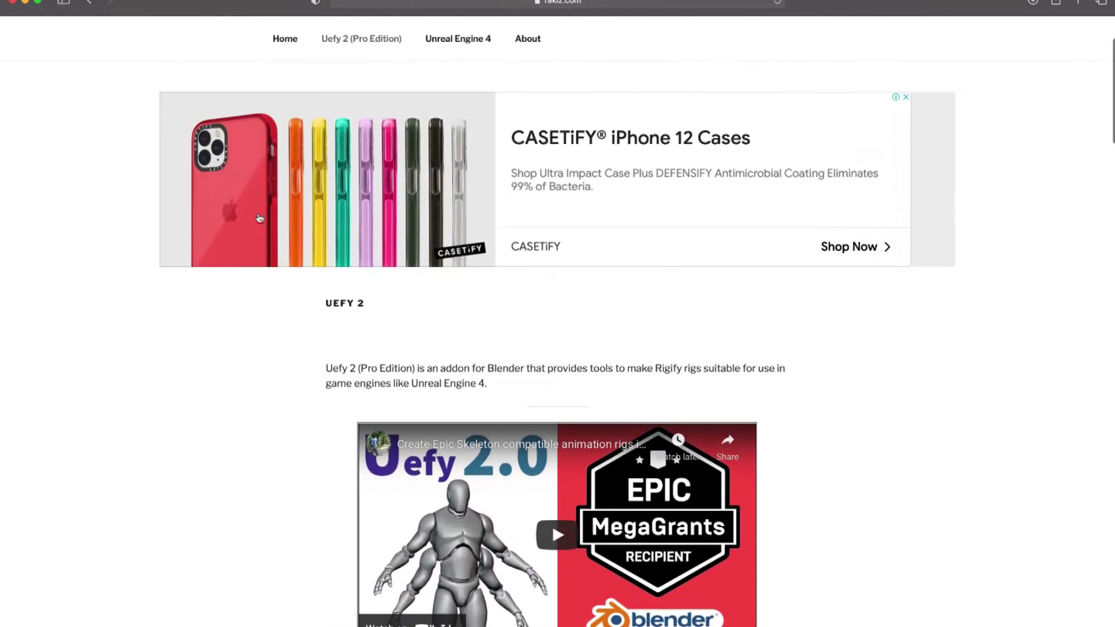
pyautogui.scroll(1, 82, 209)
pyautogui.scroll(-2, 82, 209)
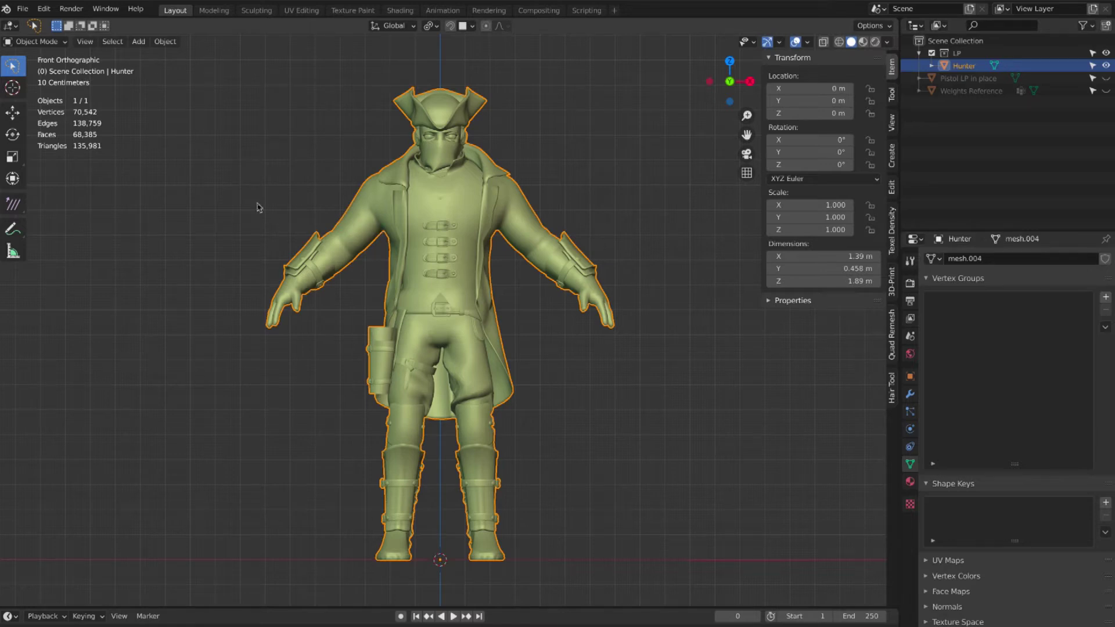
# - Back in Blender, add a Uefy Script Mannequin Metarig armature to the scene
pyautogui.click(58, 44)
pyautogui.hotkey('shift', 'a')
pyautogui.moveTo(226, 186)
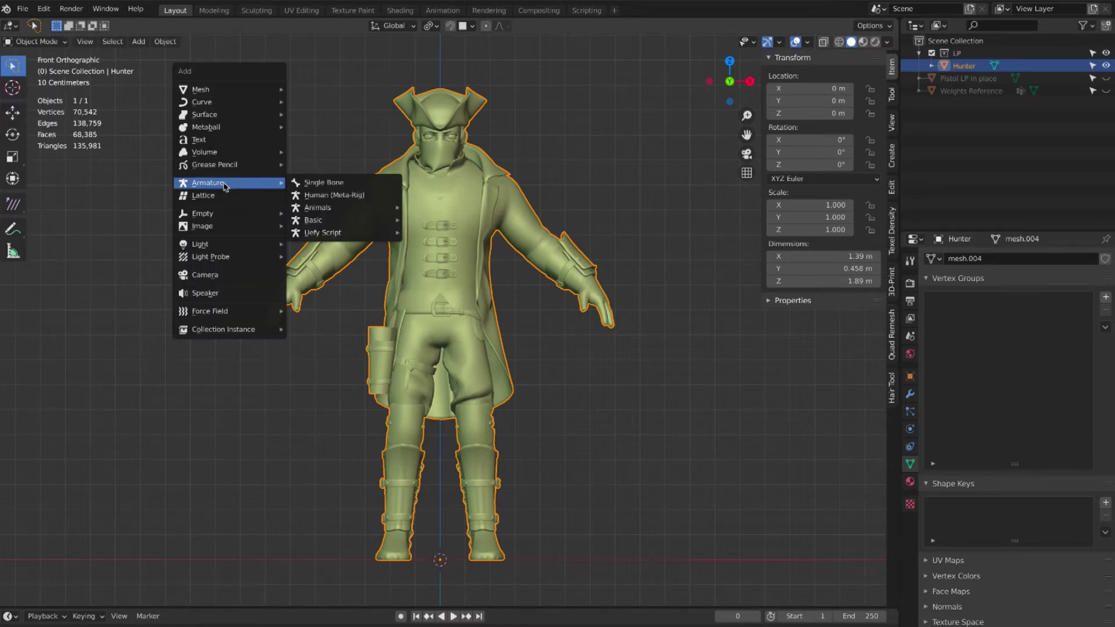
pyautogui.moveTo(322, 234)
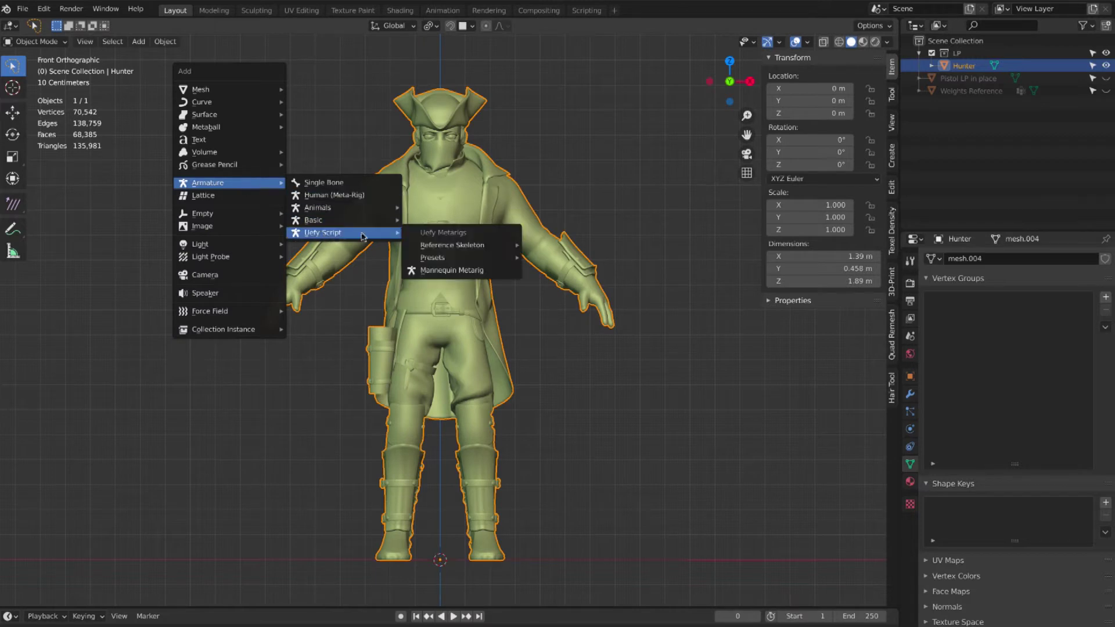
pyautogui.click(487, 273)
# - Set the metarig to display In Front of the Hunter mesh and check its bones from the front
pyautogui.moveTo(583, 326); pyautogui.dragTo(568, 338, button='middle')
pyautogui.click(910, 377)
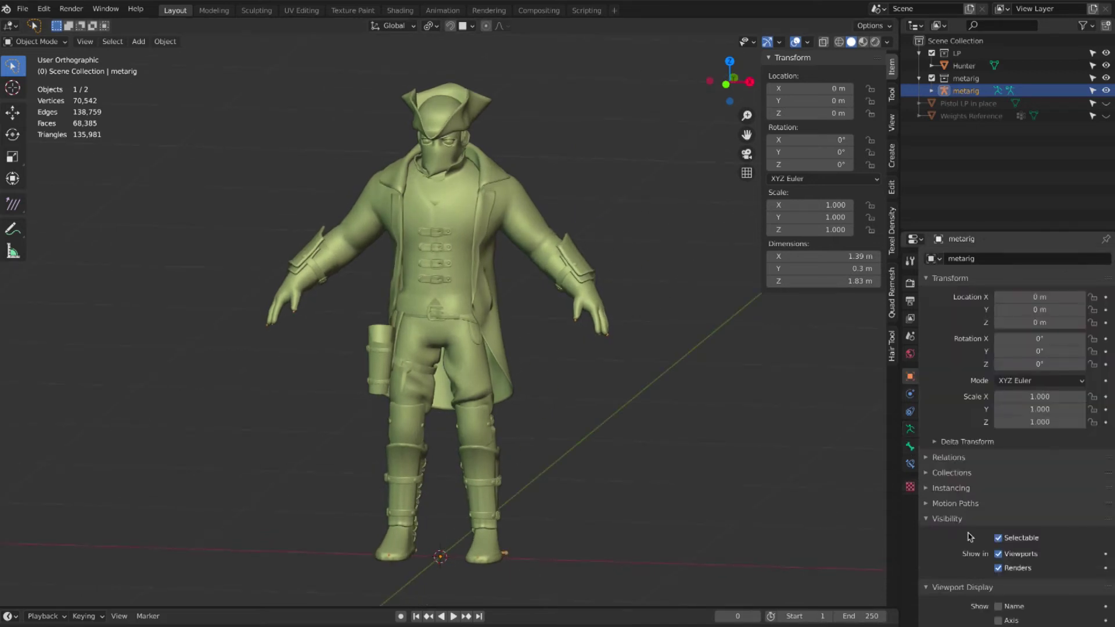
pyautogui.scroll(-2, 968, 536)
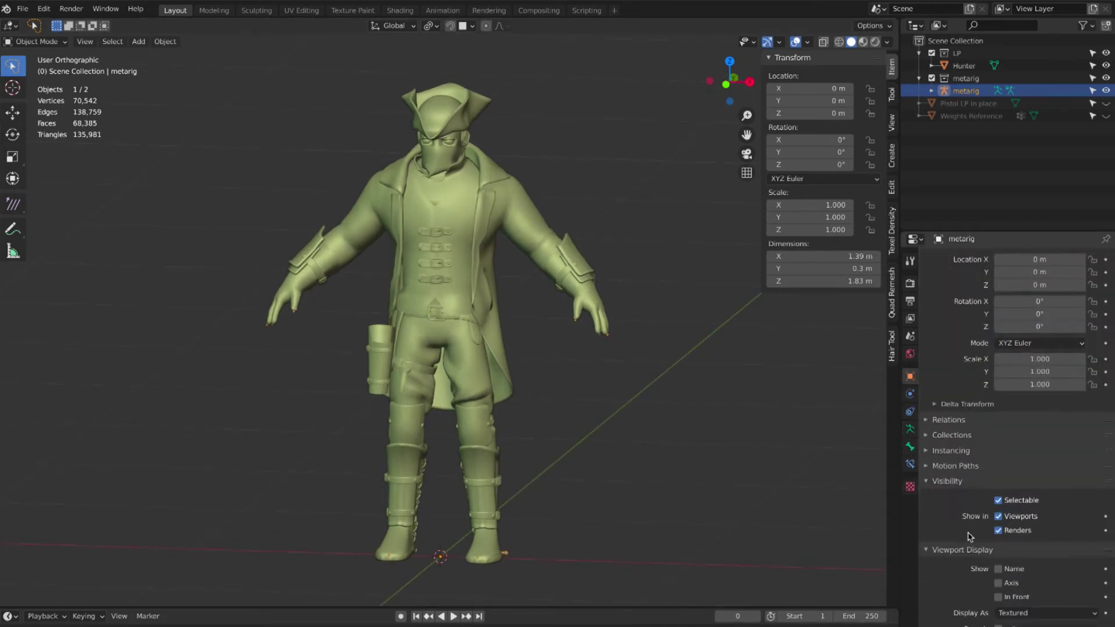
pyautogui.click(998, 597)
pyautogui.moveTo(642, 429); pyautogui.dragTo(568, 194, button='middle')
pyautogui.press('KP_1')
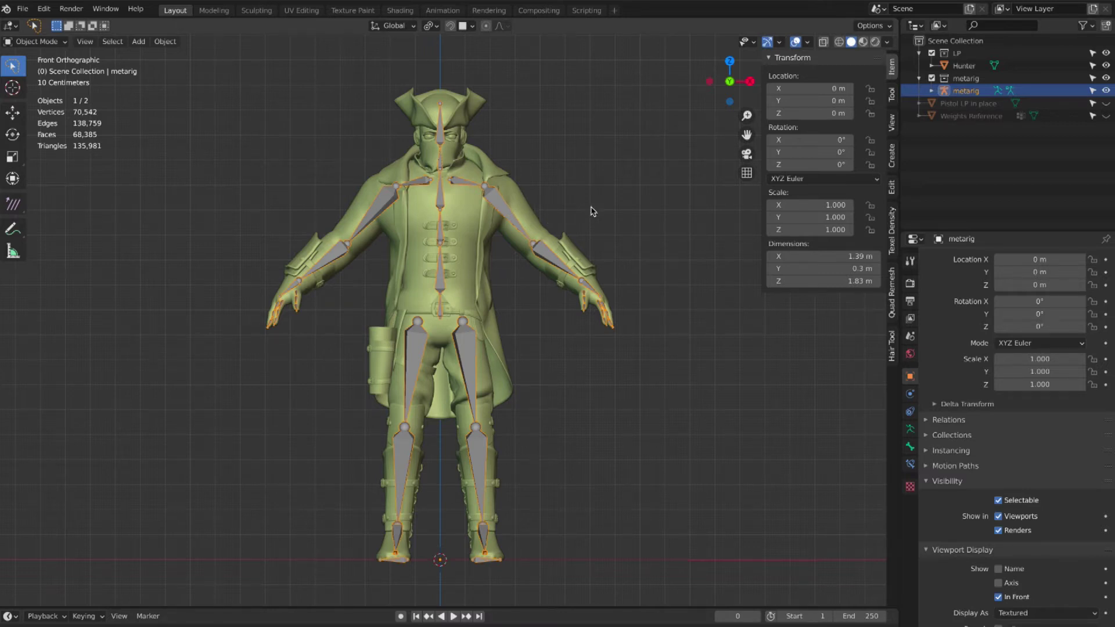
pyautogui.moveTo(591, 212); pyautogui.dragTo(591, 211, button='middle')
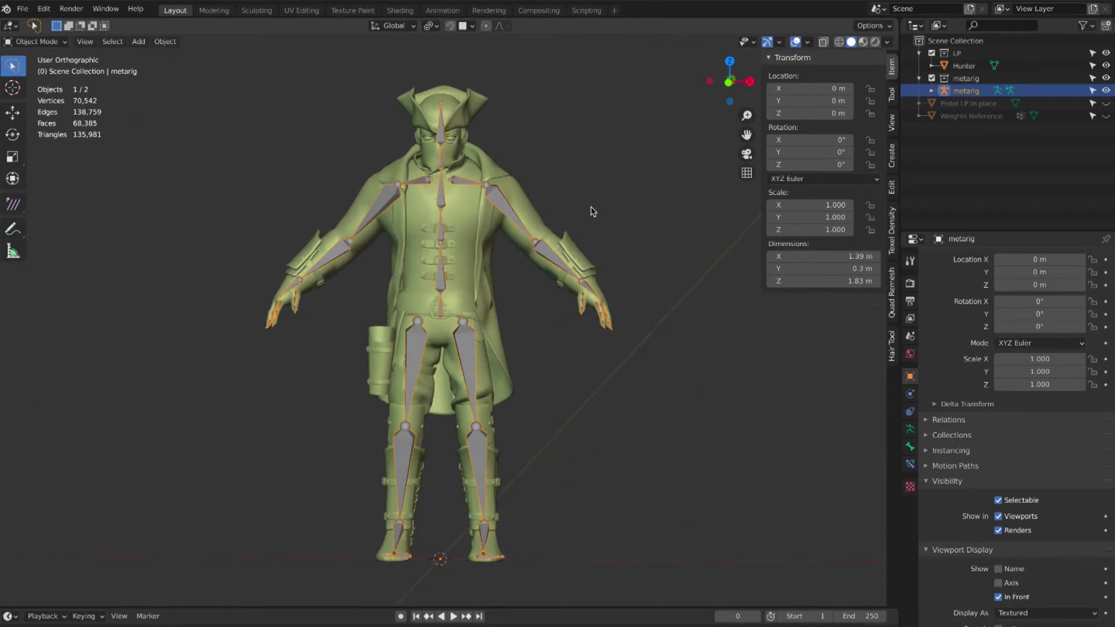
# - Open the metarig's armature data properties and examine the Rigify and Uefy Script options
pyautogui.click(563, 196)
pyautogui.click(503, 206)
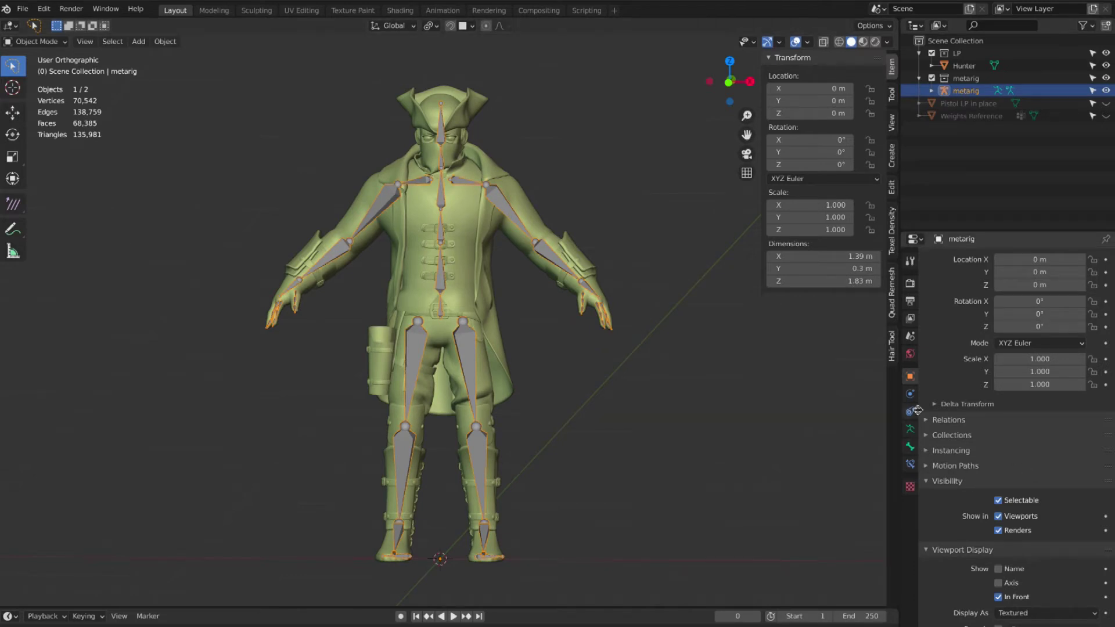
pyautogui.scroll(3, 969, 473)
pyautogui.scroll(-3, 970, 475)
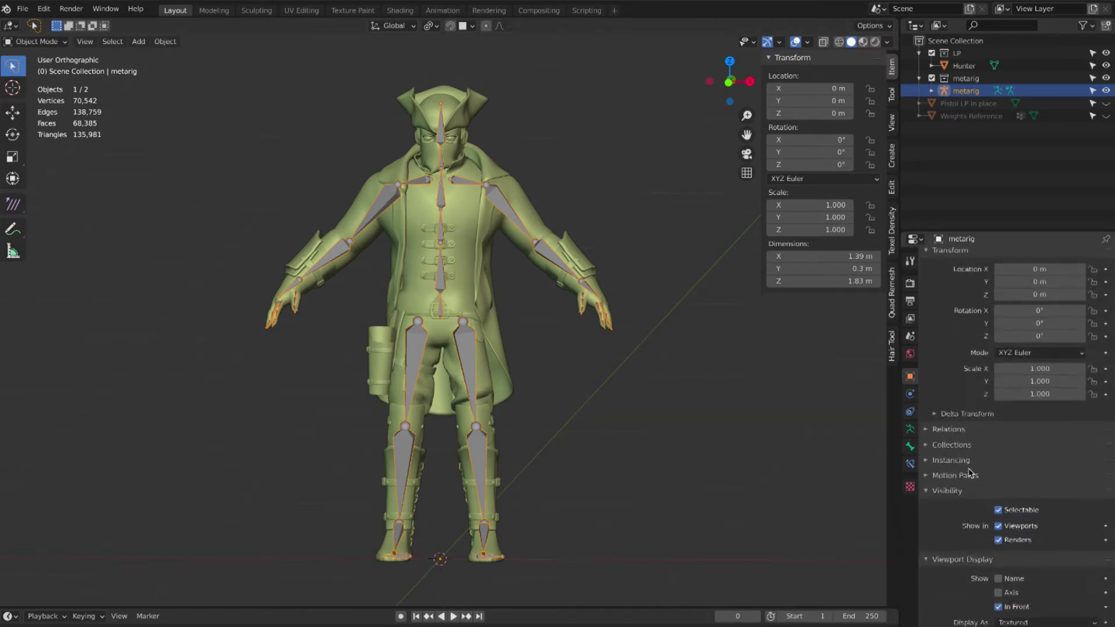
pyautogui.click(910, 430)
pyautogui.scroll(-1, 992, 444)
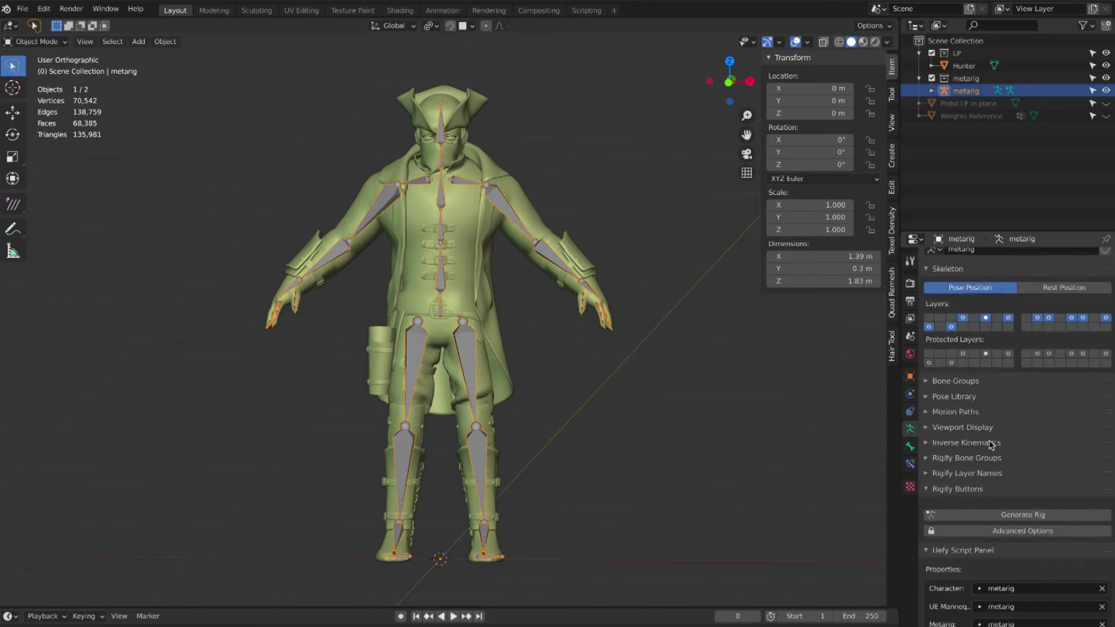
pyautogui.scroll(-10, 991, 445)
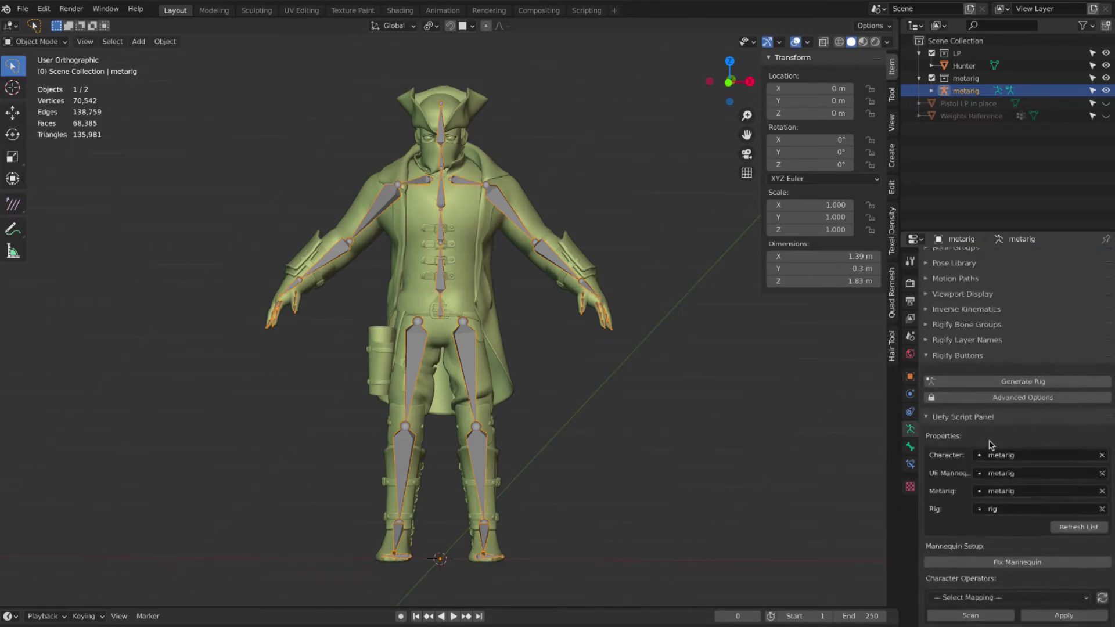
pyautogui.scroll(-1, 992, 444)
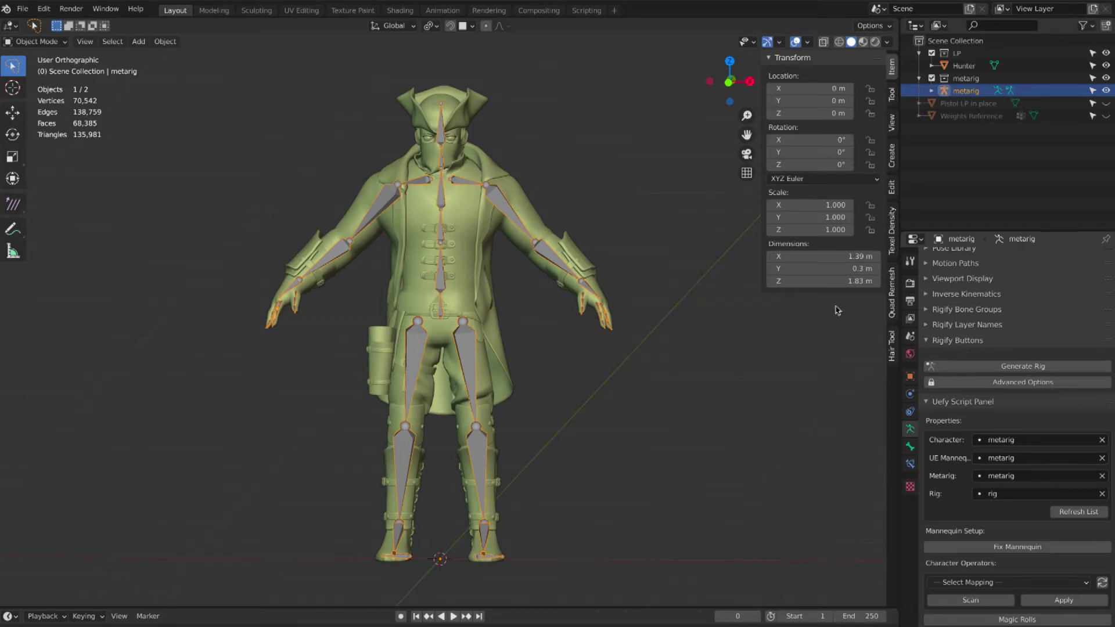
# - Look up the Rigify add-on in the Preferences with the search "rigi", expand and collapse its details, and close the Preferences
pyautogui.click(77, 11)
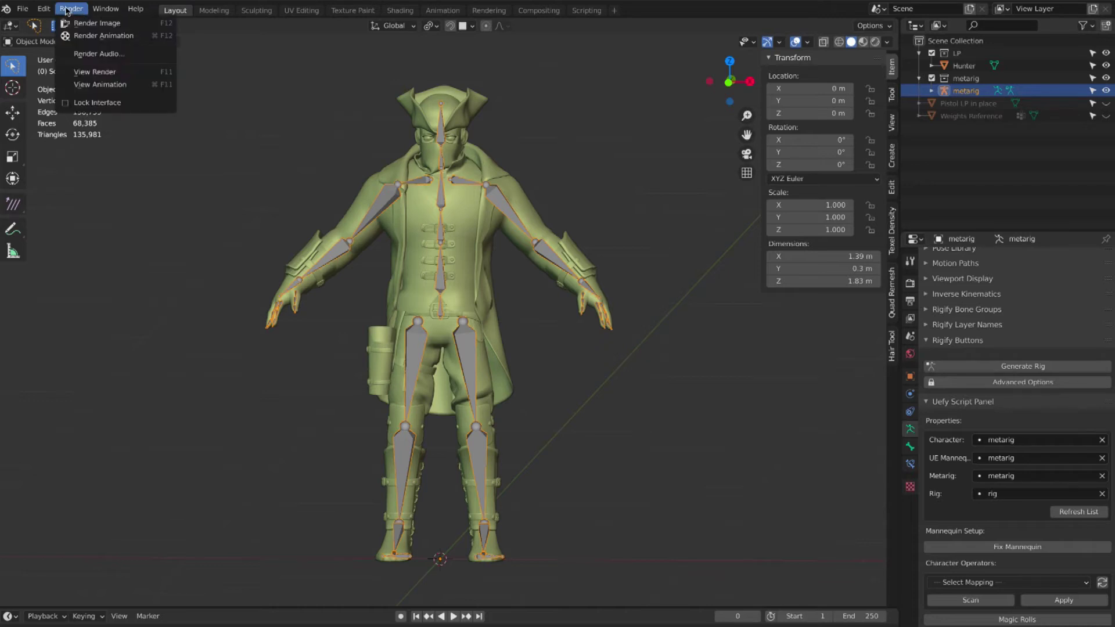
pyautogui.click(83, 190)
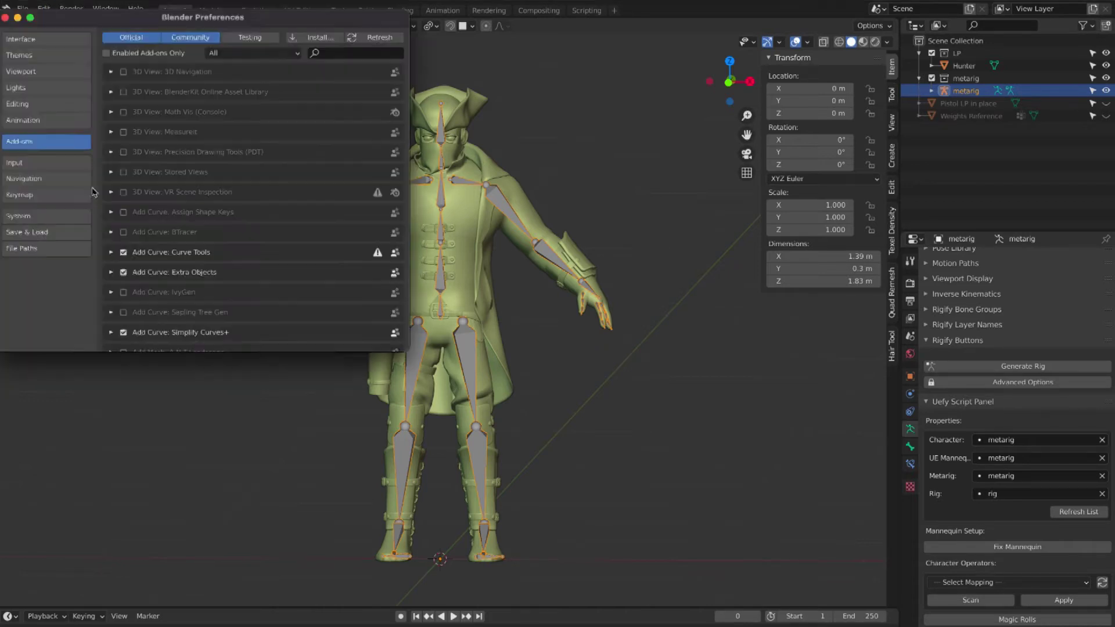
pyautogui.click(334, 54)
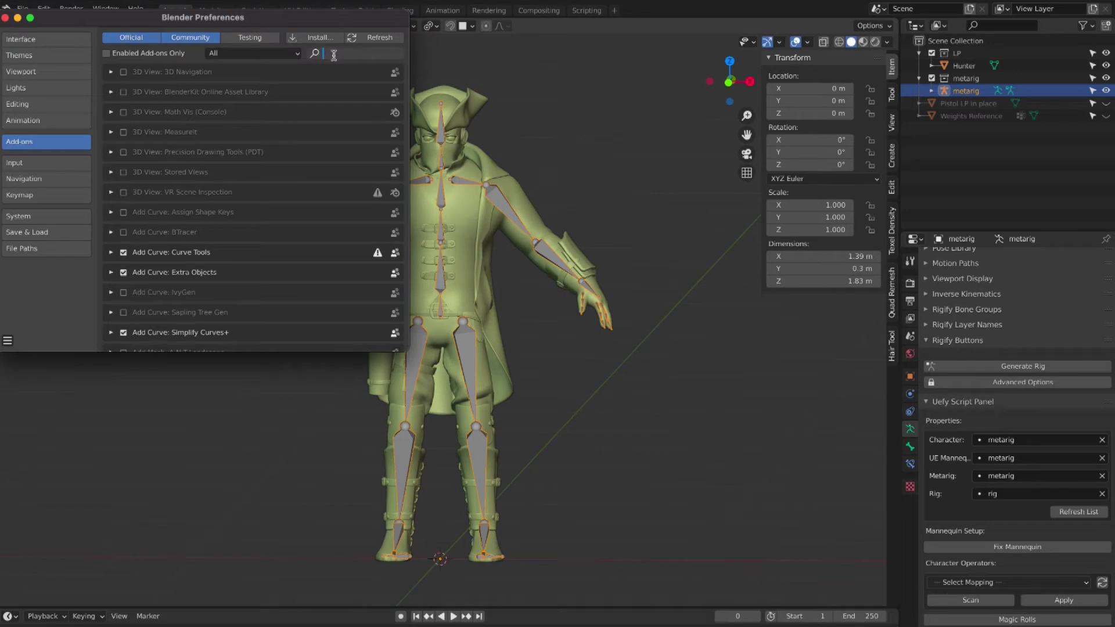
pyautogui.write('rig')
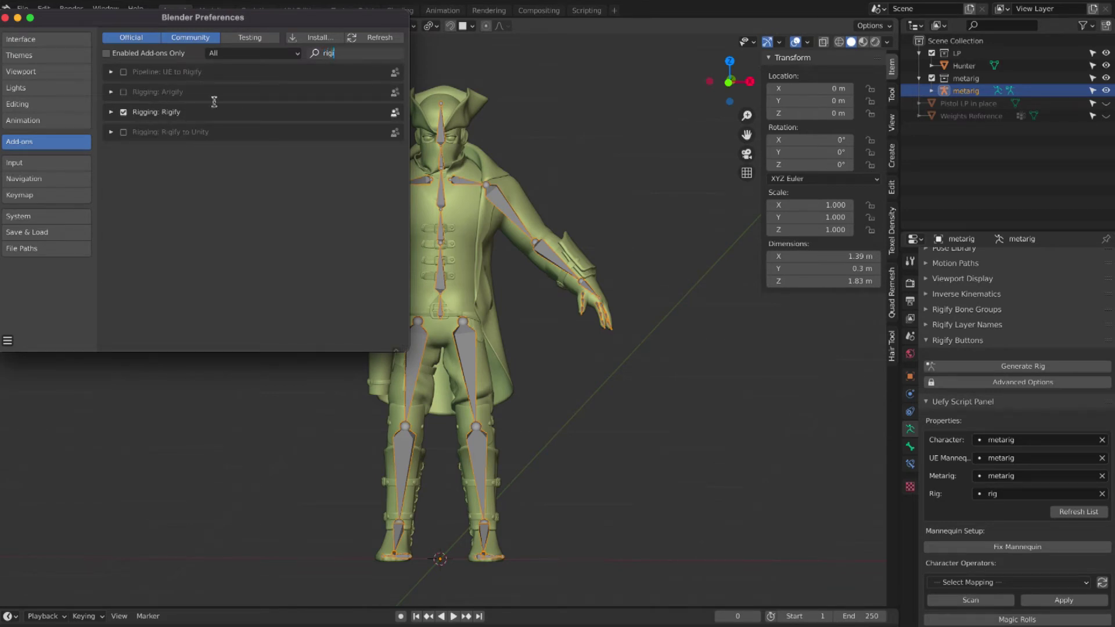
pyautogui.click(112, 115)
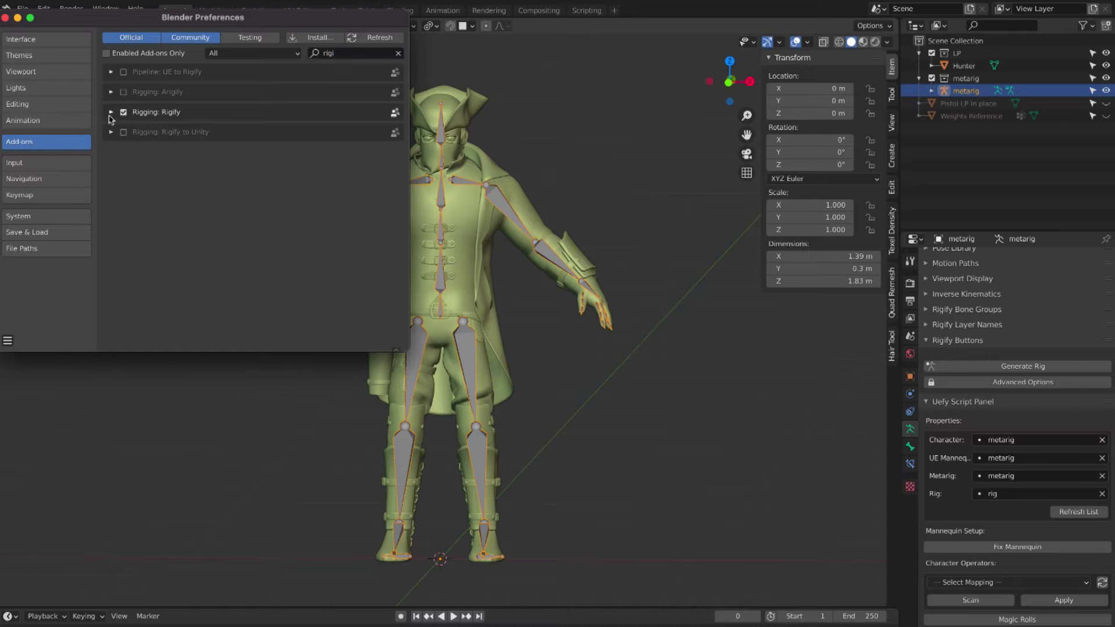
pyautogui.click(111, 113)
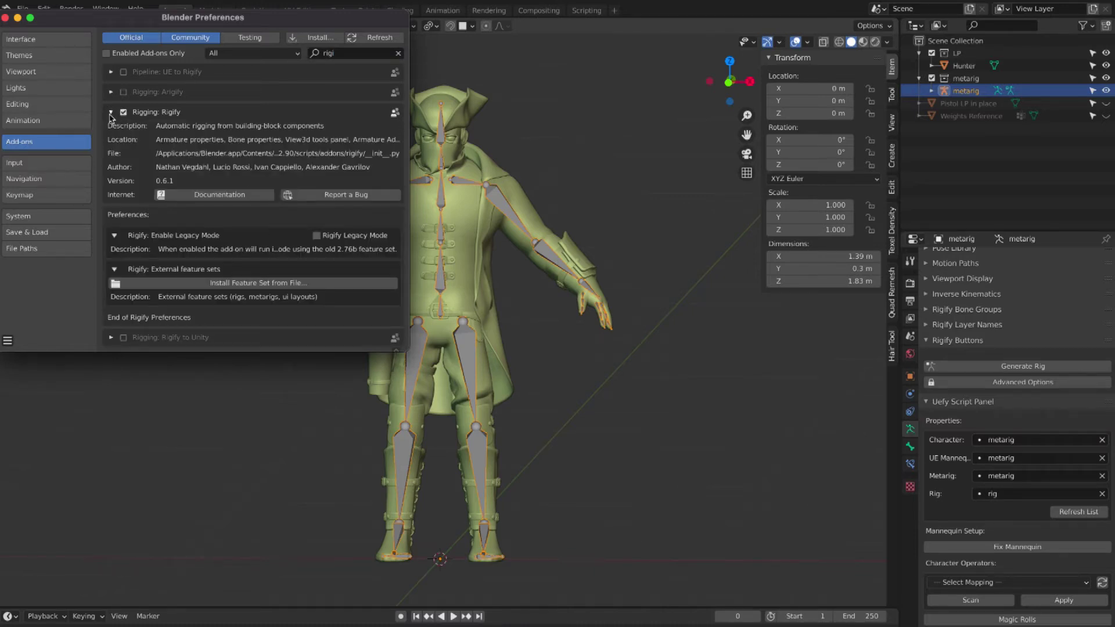
pyautogui.click(111, 114)
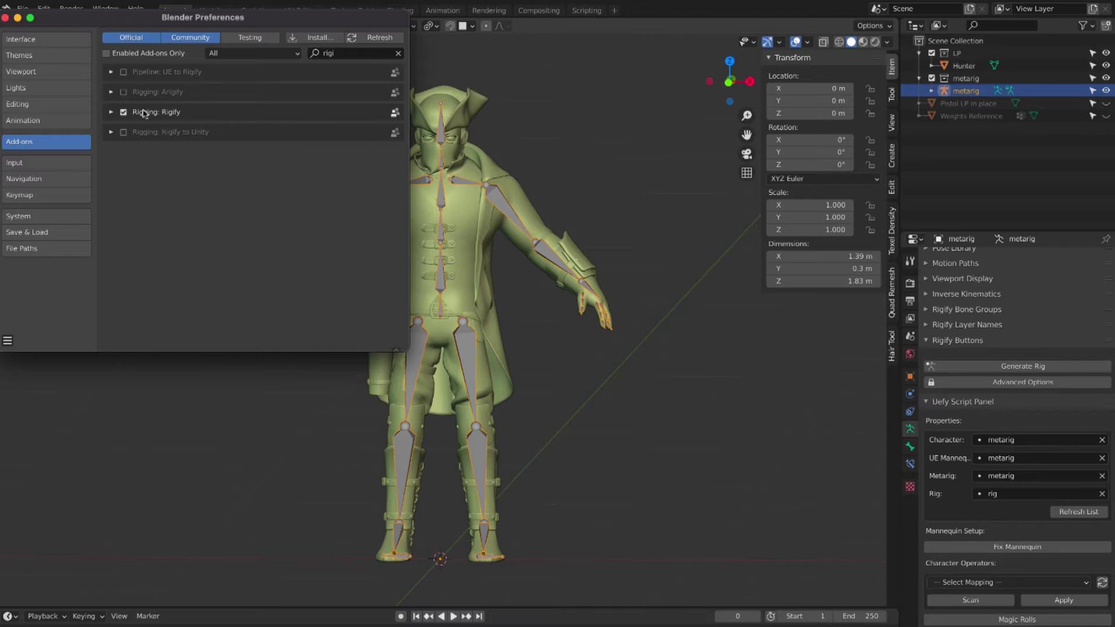
pyautogui.click(6, 19)
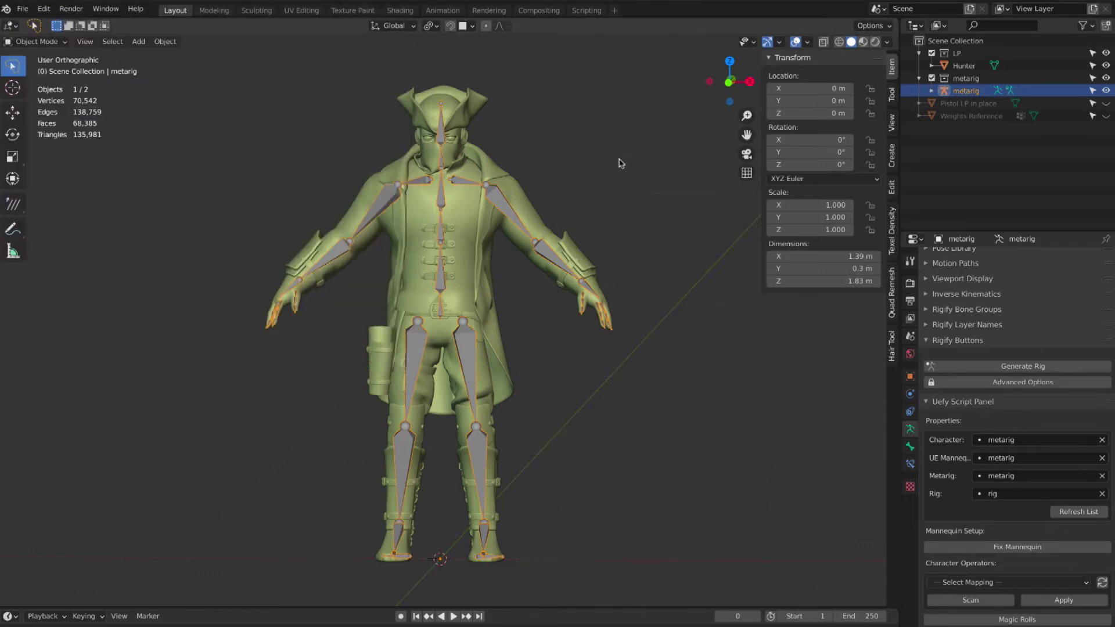
# - Generate the Rigify control rig from the metarig, and select the metarig again
pyautogui.click(1032, 367)
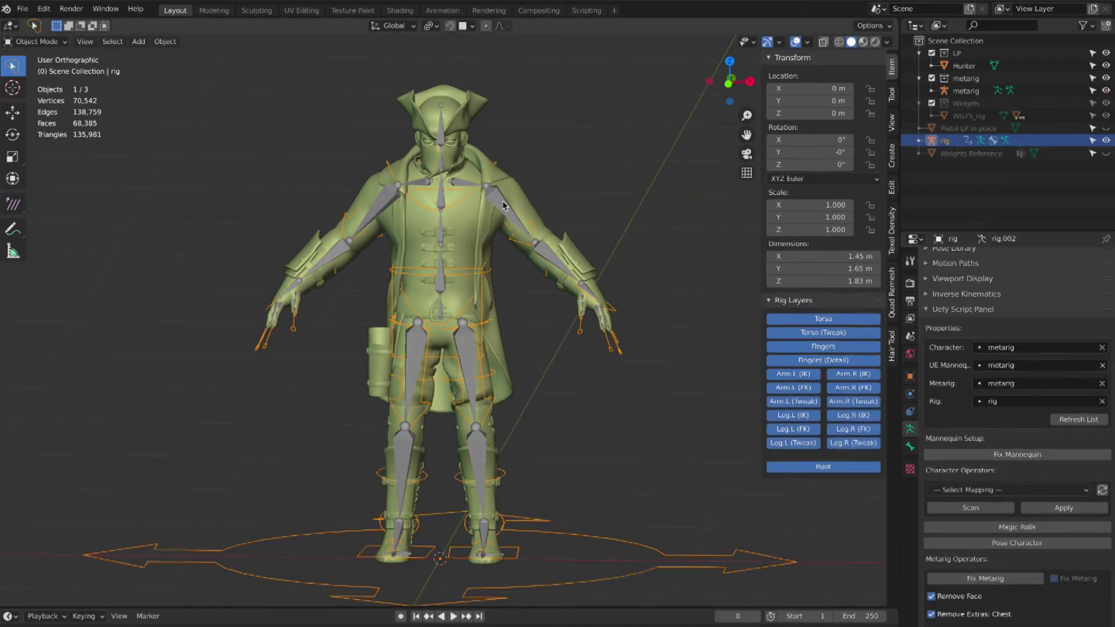
pyautogui.click(504, 205)
pyautogui.moveTo(503, 205)
pyautogui.mouseDown(button='middle')
pyautogui.moveTo(488, 206)
pyautogui.moveTo(503, 206)
pyautogui.mouseUp(button='middle')
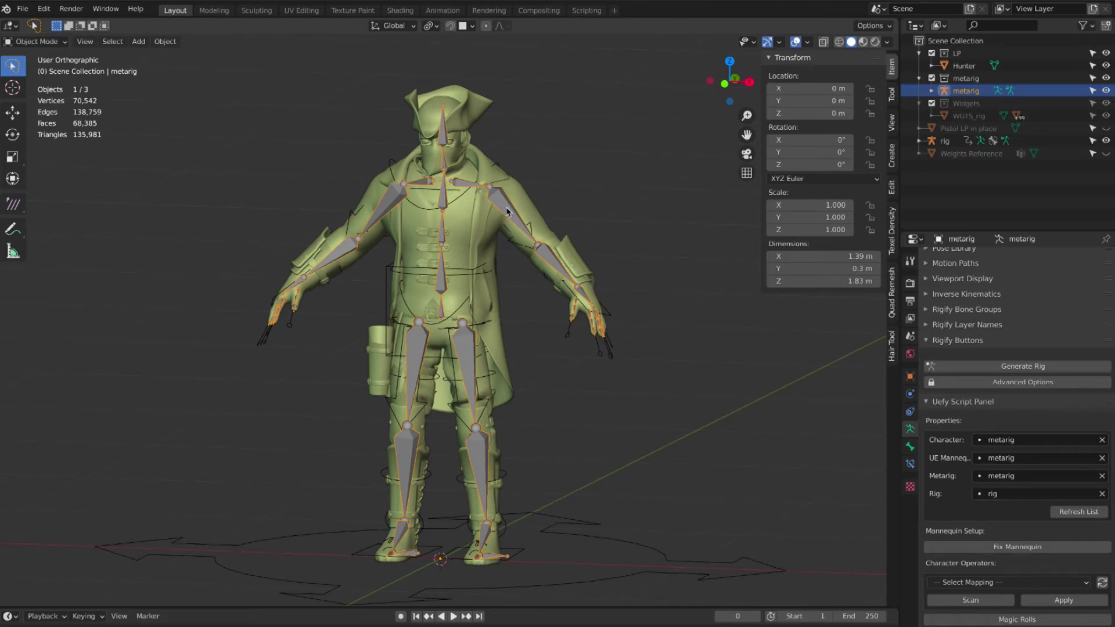
# - Examine the generated rig's controls and the metarig bones on the Hunter from several angles, including the hands and legs
pyautogui.moveTo(515, 218)
pyautogui.mouseDown(button='middle')
pyautogui.moveTo(497, 217)
pyautogui.moveTo(516, 217)
pyautogui.mouseUp(button='middle')
pyautogui.hscroll(-3, 515, 217)
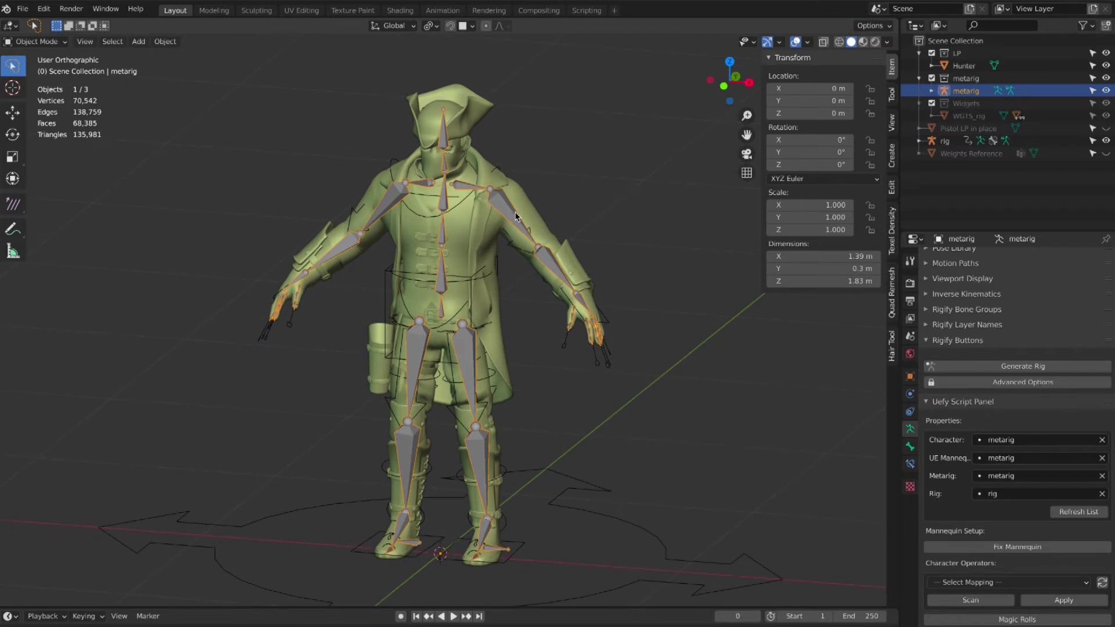
pyautogui.keyDown('shift'); pyautogui.moveTo(515, 216); pyautogui.dragTo(497, 181, button='middle'); pyautogui.keyUp('shift')
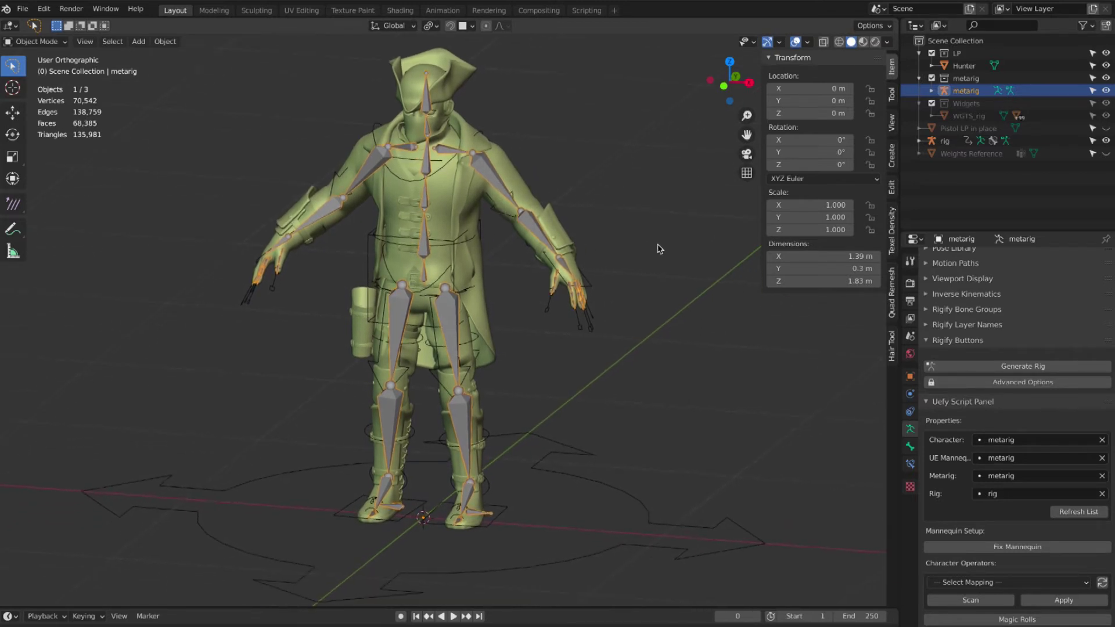
pyautogui.moveTo(629, 293); pyautogui.dragTo(497, 185, button='middle')
pyautogui.scroll(-3, 489, 180)
pyautogui.hscroll(-5, 488, 179)
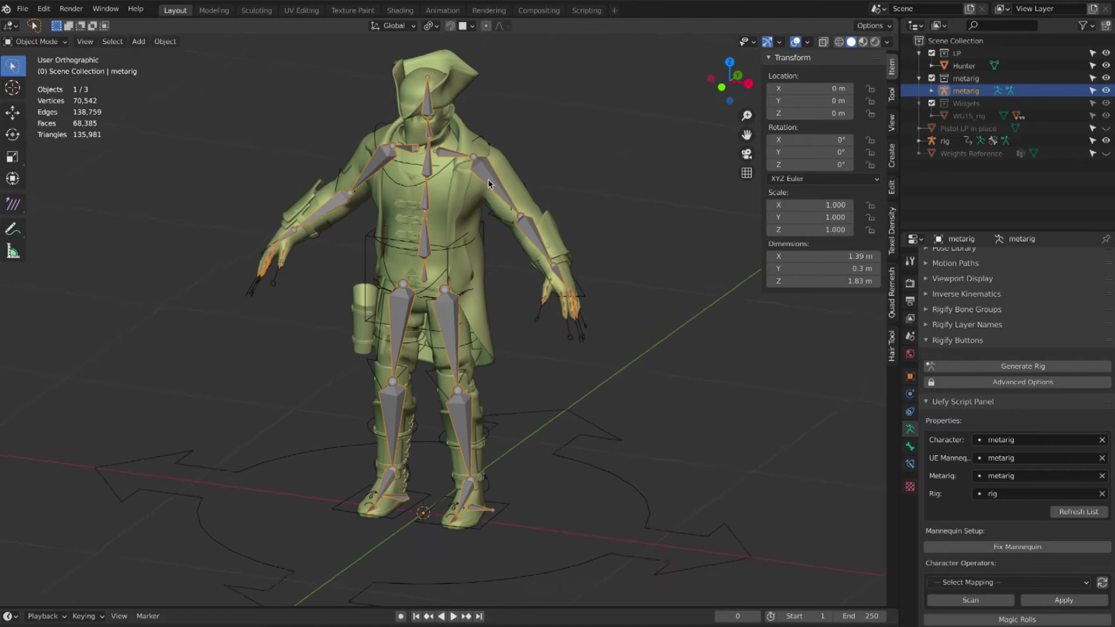
pyautogui.hscroll(-4, 488, 178)
pyautogui.hscroll(-3, 572, 283)
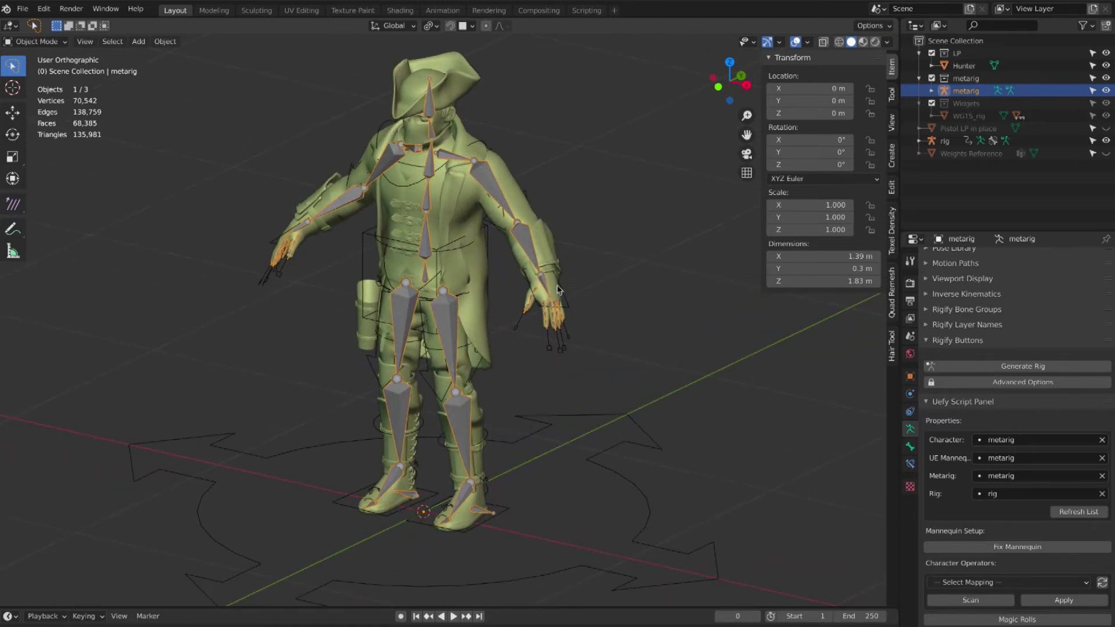
pyautogui.scroll(5, 552, 291)
pyautogui.moveTo(561, 287); pyautogui.dragTo(529, 342, button='middle')
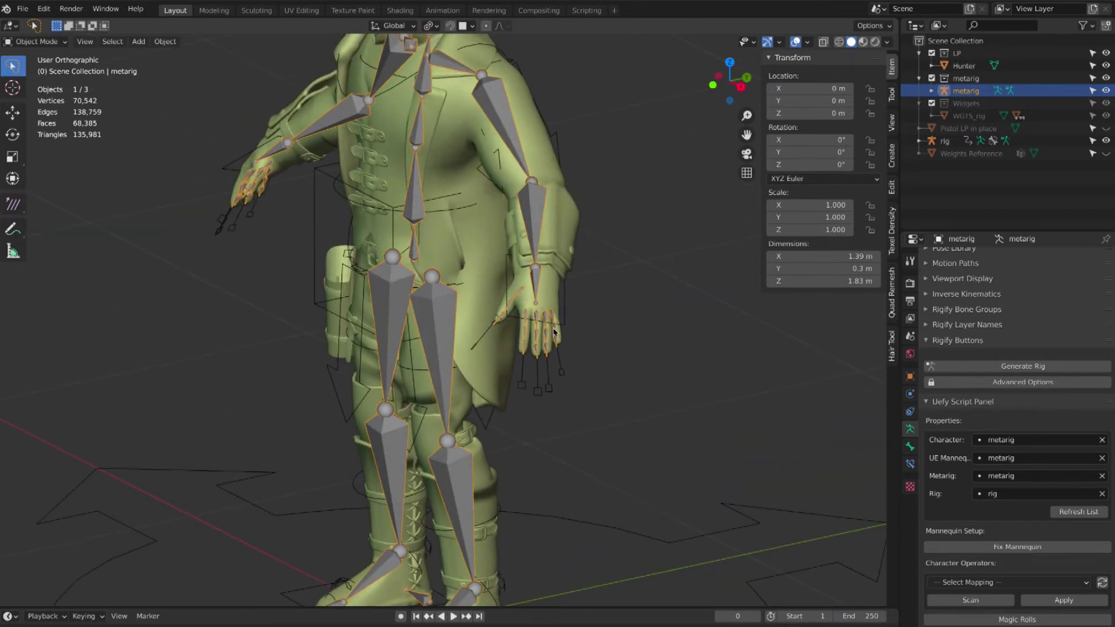
pyautogui.hscroll(5, 535, 315)
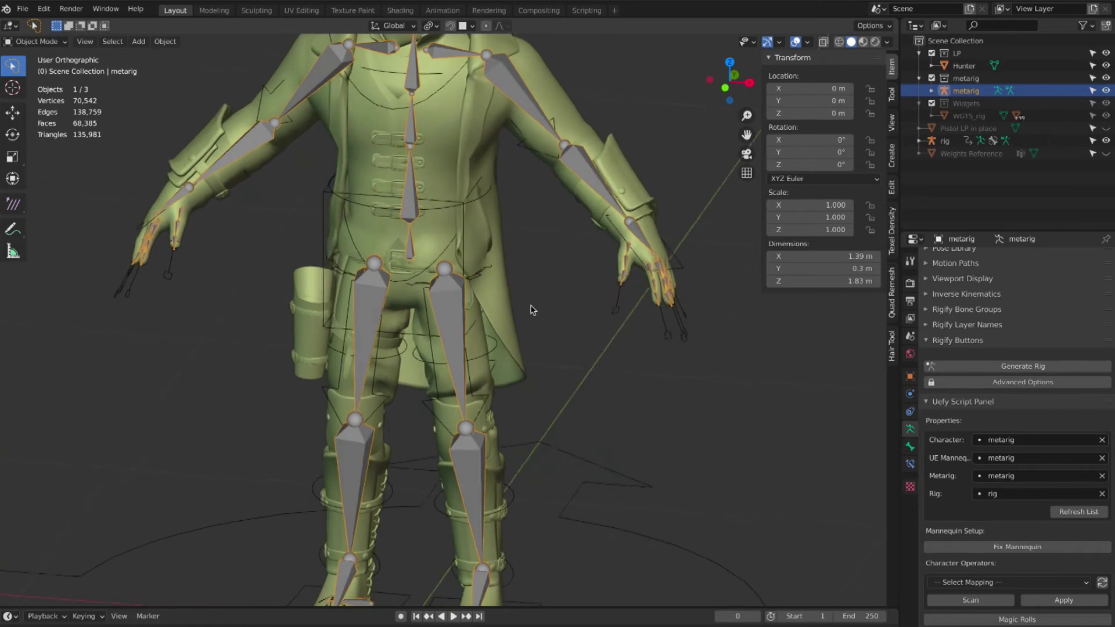
pyautogui.scroll(-3, 532, 309)
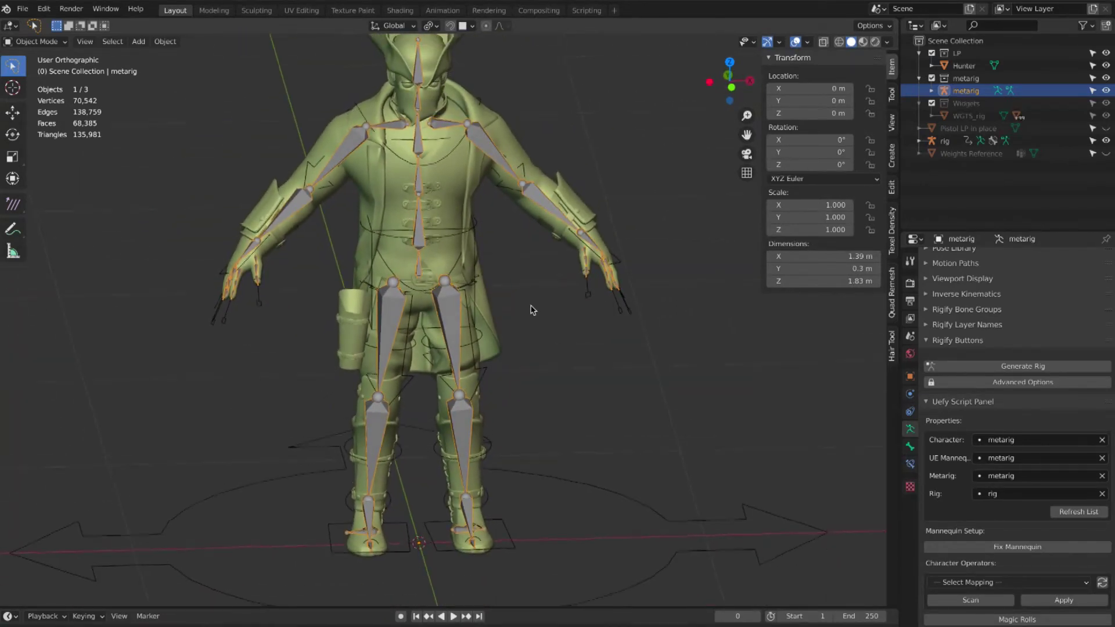
pyautogui.scroll(-1, 531, 311)
pyautogui.moveTo(530, 310); pyautogui.dragTo(534, 309, button='middle')
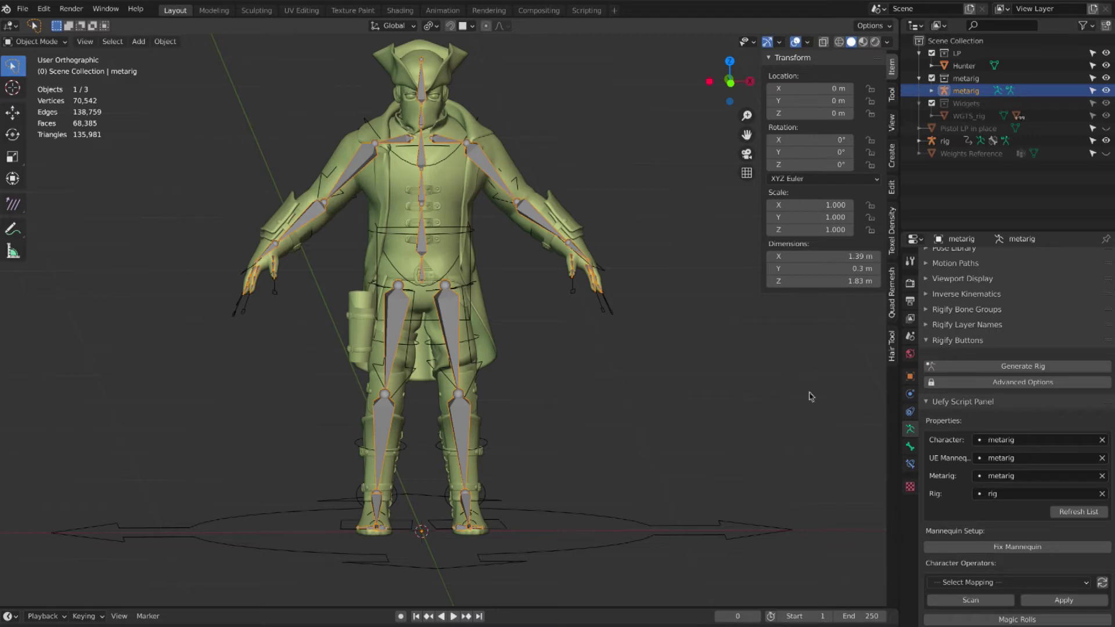
# - Check the scene's unit settings and the Hunter mesh's dimensions, and collapse the Transform section
pyautogui.click(910, 338)
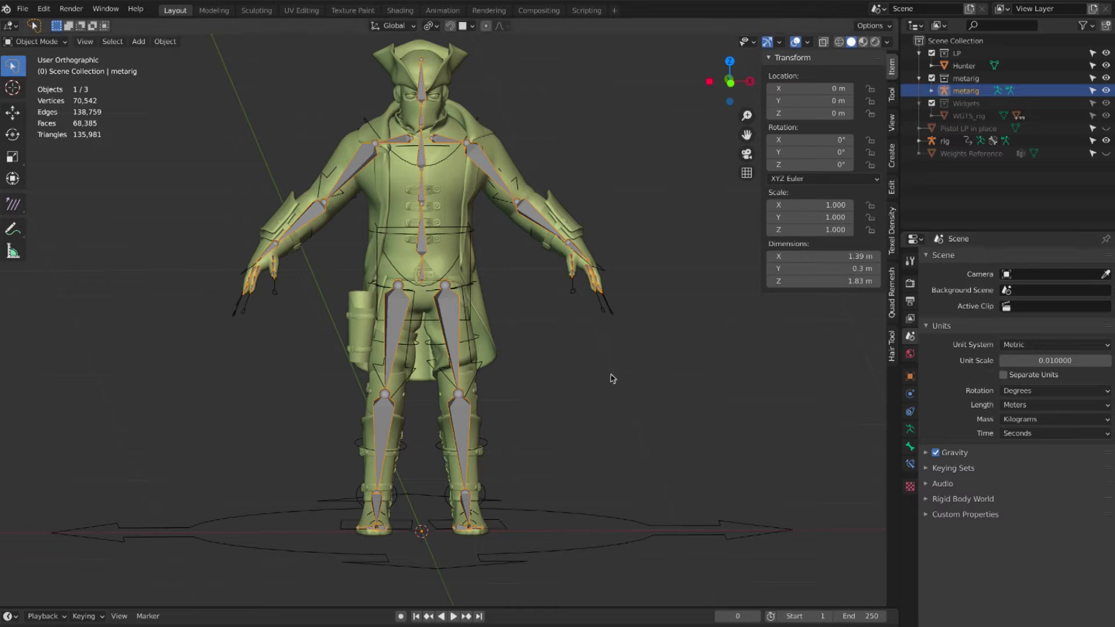
pyautogui.keyDown('shift'); pyautogui.scroll(2, 617, 375); pyautogui.keyUp('shift')
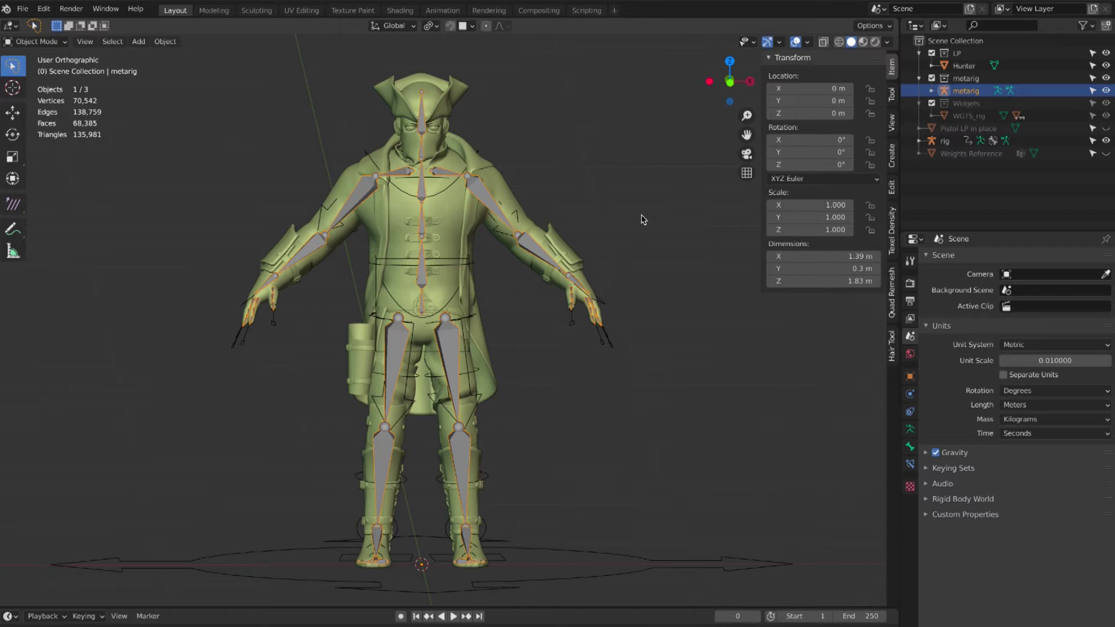
pyautogui.moveTo(644, 220); pyautogui.dragTo(642, 219, button='middle')
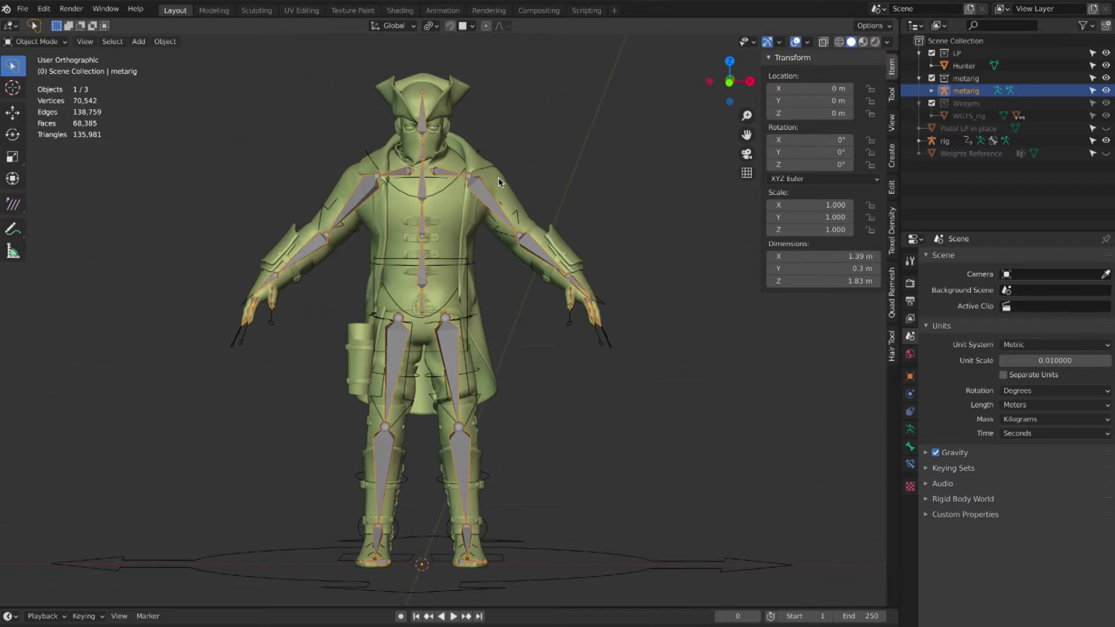
pyautogui.click(500, 182)
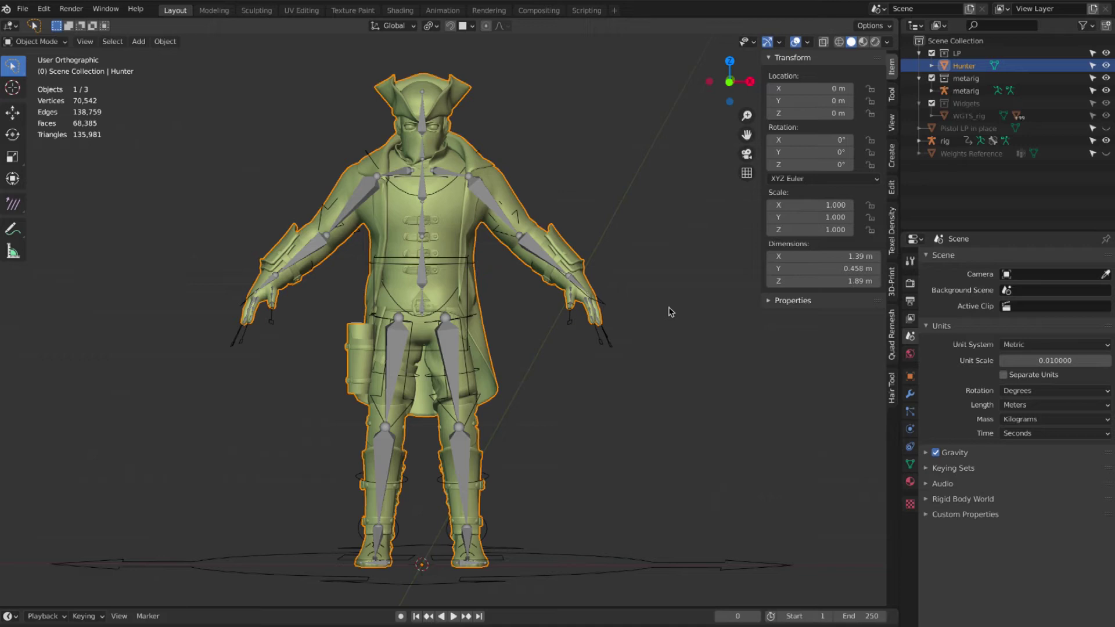
pyautogui.click(770, 58)
pyautogui.click(546, 210)
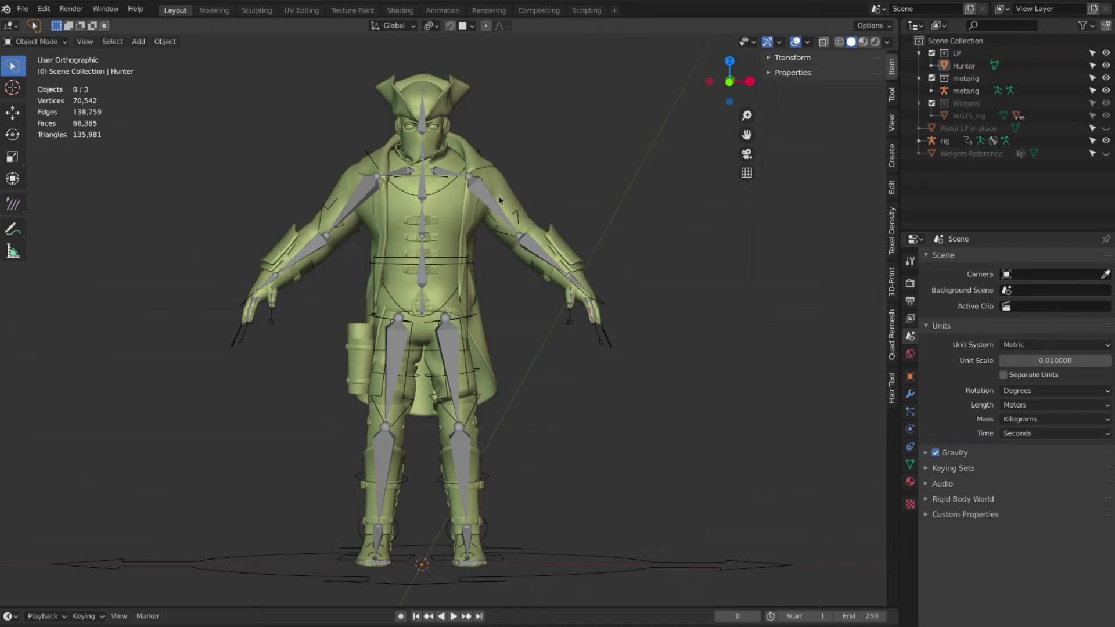
# - Hide the metarig collection and look over the generated control rig around the Hunter
pyautogui.click(483, 200)
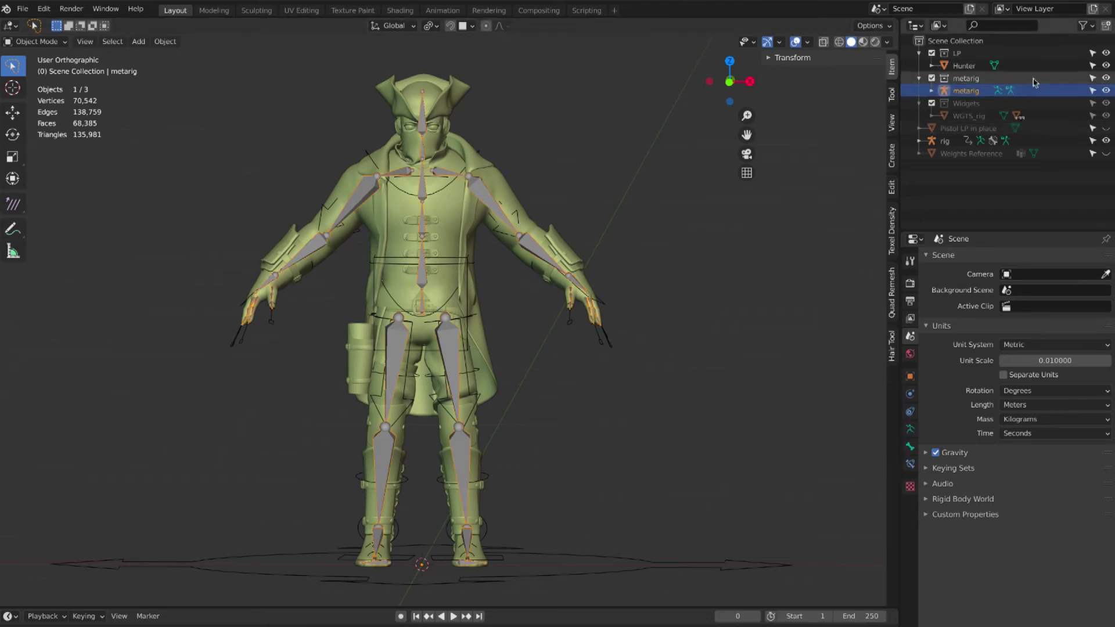
pyautogui.click(1106, 78)
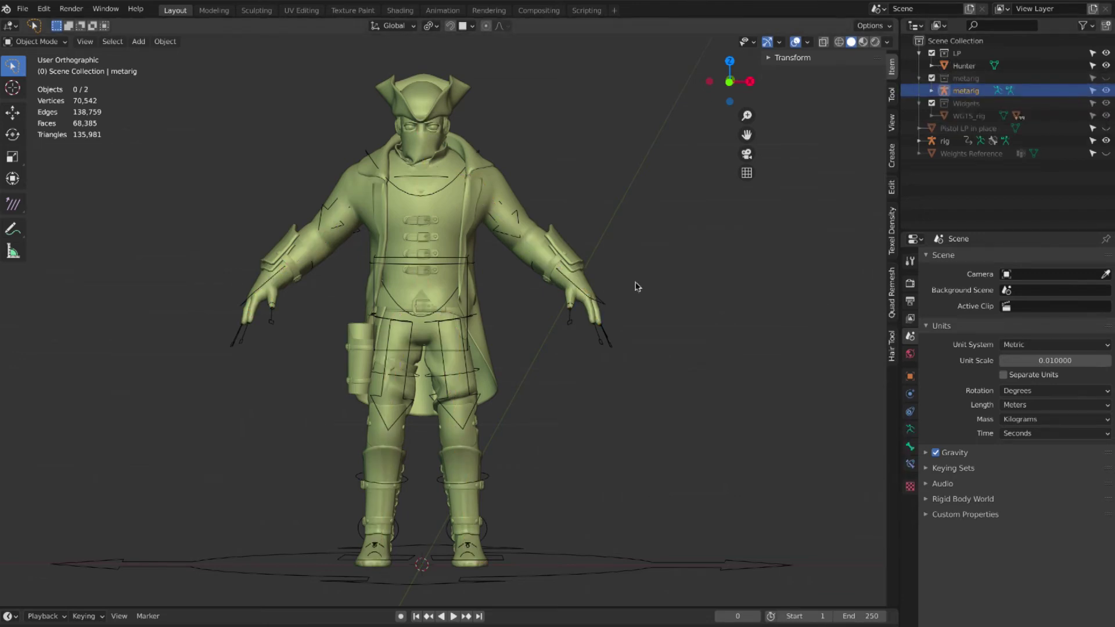
pyautogui.moveTo(629, 285); pyautogui.dragTo(624, 315, button='middle')
pyautogui.moveTo(590, 456); pyautogui.dragTo(590, 403, button='middle')
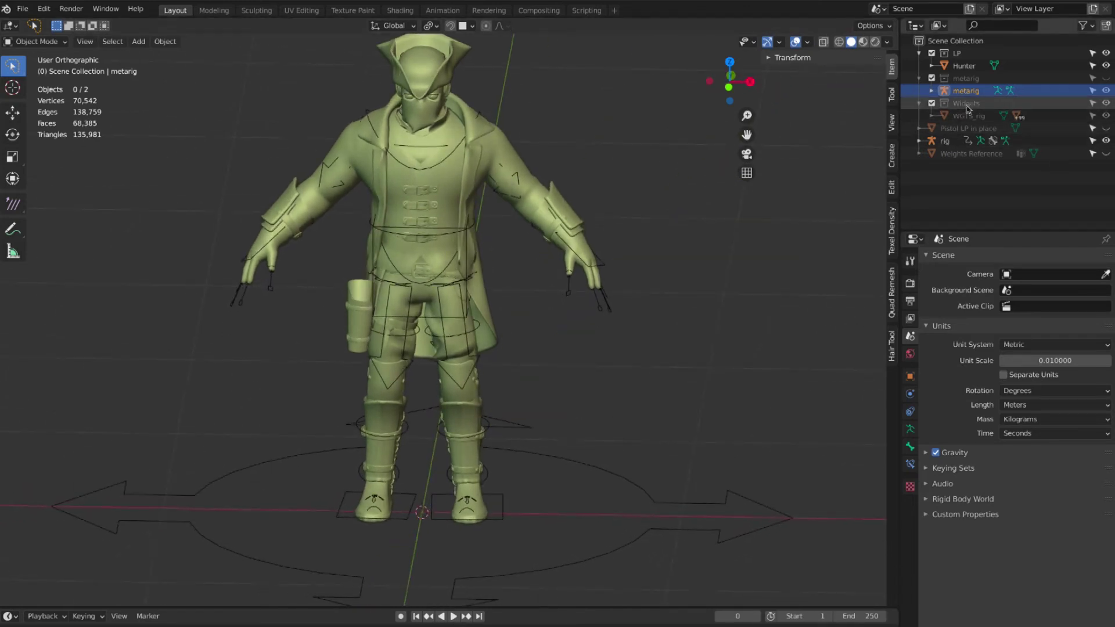
pyautogui.moveTo(719, 249); pyautogui.dragTo(719, 256, button='middle')
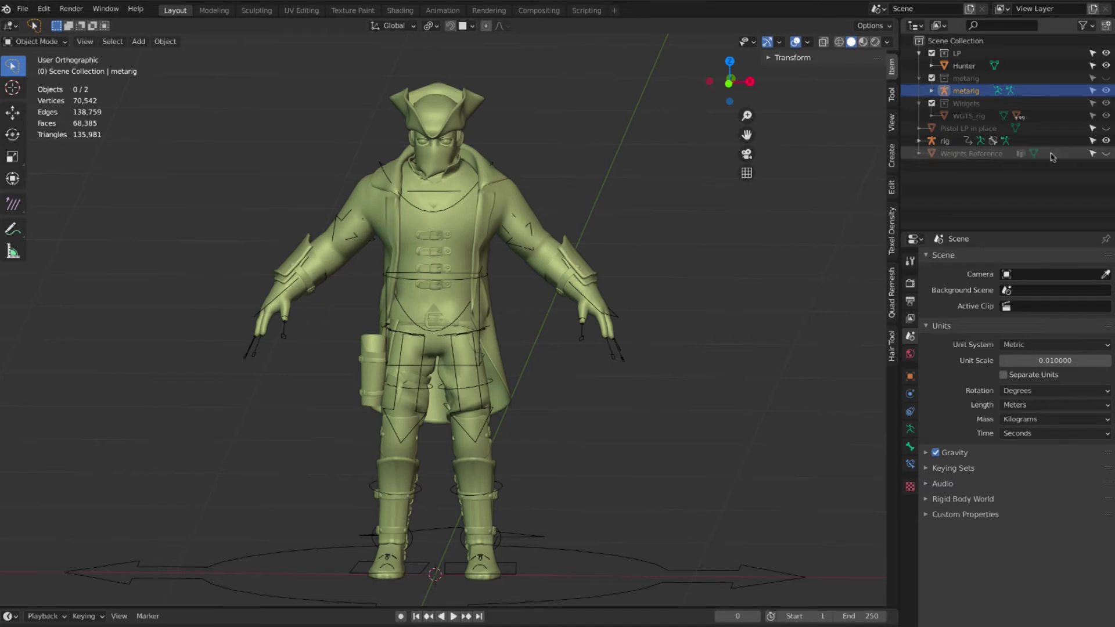
# - Show the Weights Reference mannequin and hide the generated rig, with the metarig collection collapsed
pyautogui.click(1107, 155)
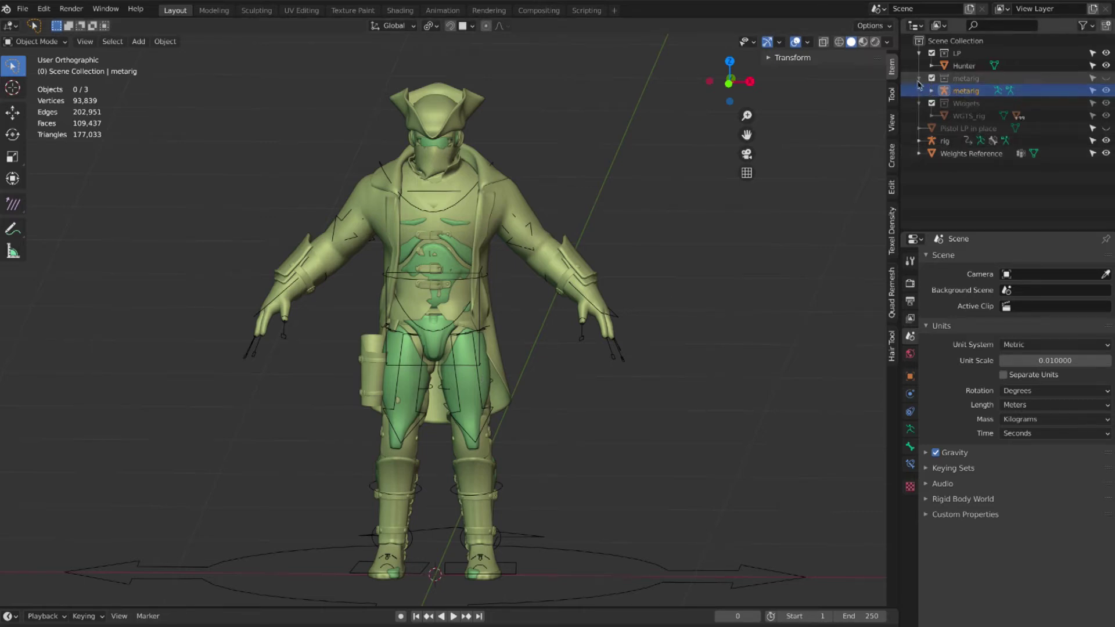
pyautogui.click(919, 78)
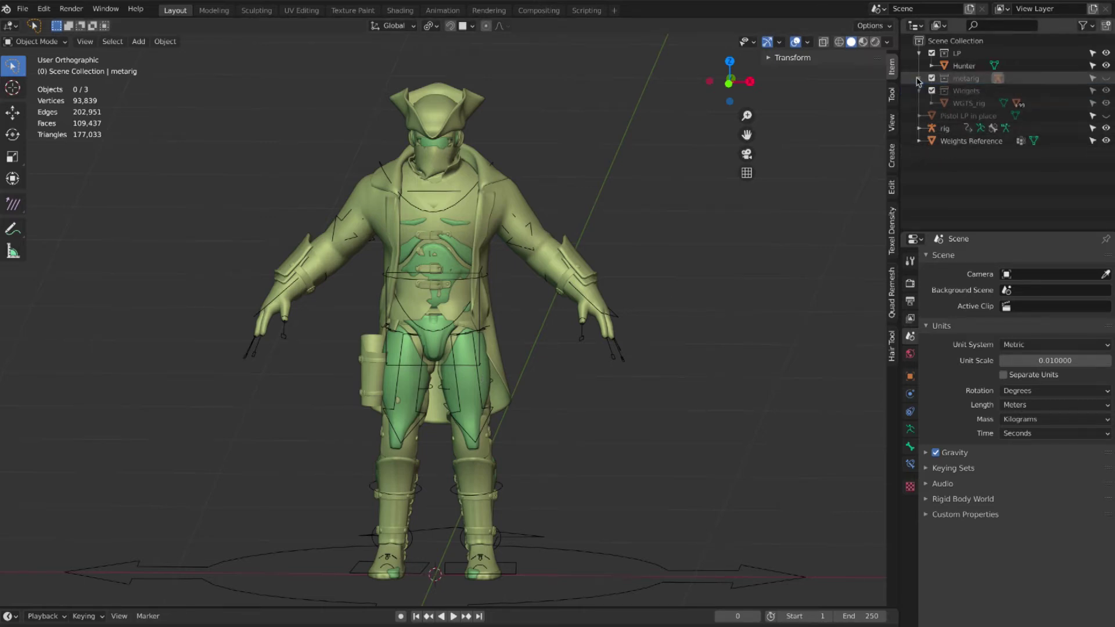
pyautogui.click(1105, 128)
# - Isolate the Weights Reference mannequin in local view and inspect its body from different angles
pyautogui.click(494, 374)
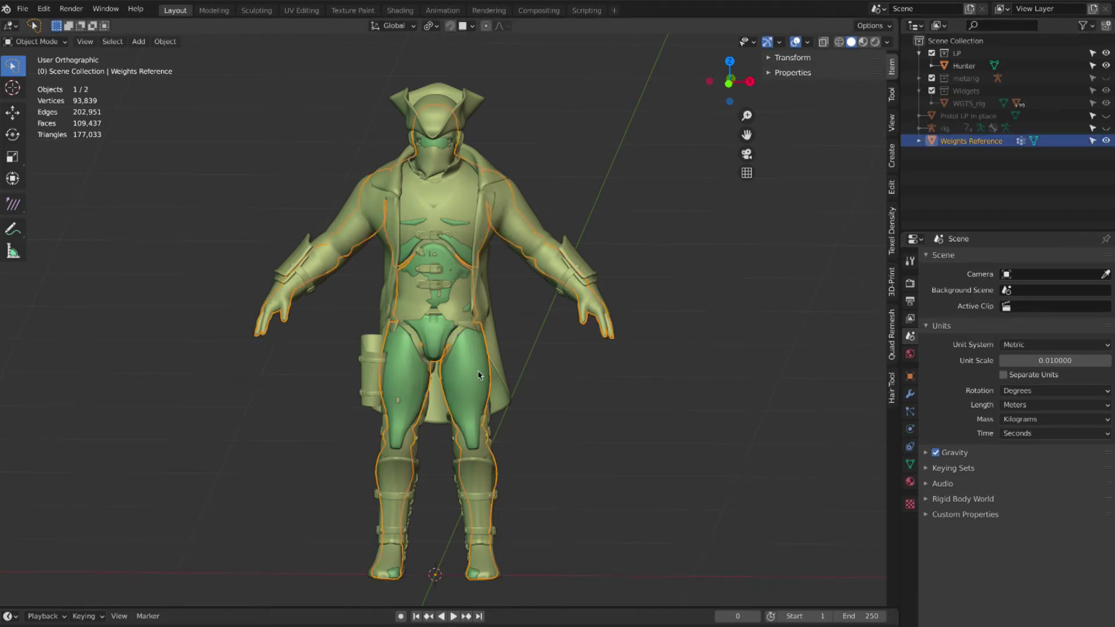
pyautogui.press('KP_Divide')
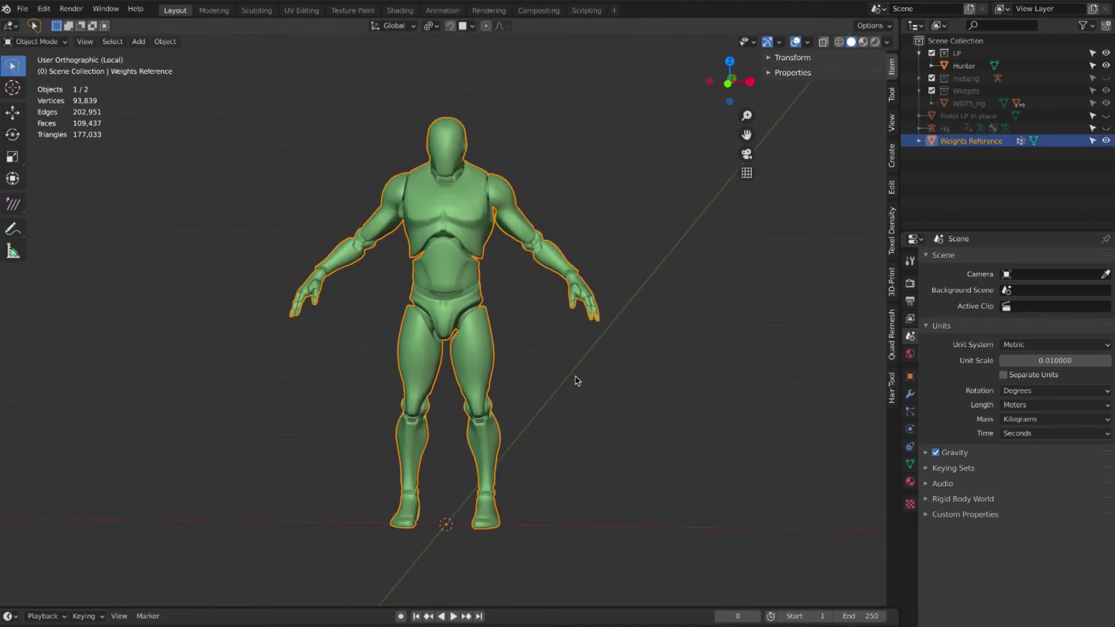
pyautogui.moveTo(580, 374); pyautogui.dragTo(607, 375, button='middle')
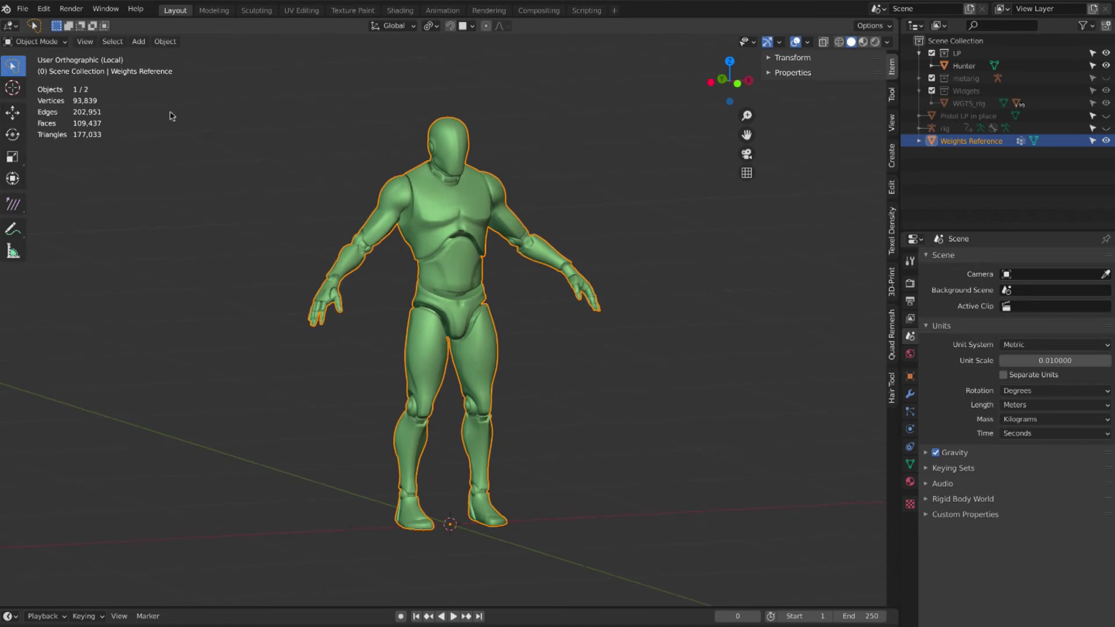
pyautogui.moveTo(233, 118); pyautogui.dragTo(216, 117, button='middle')
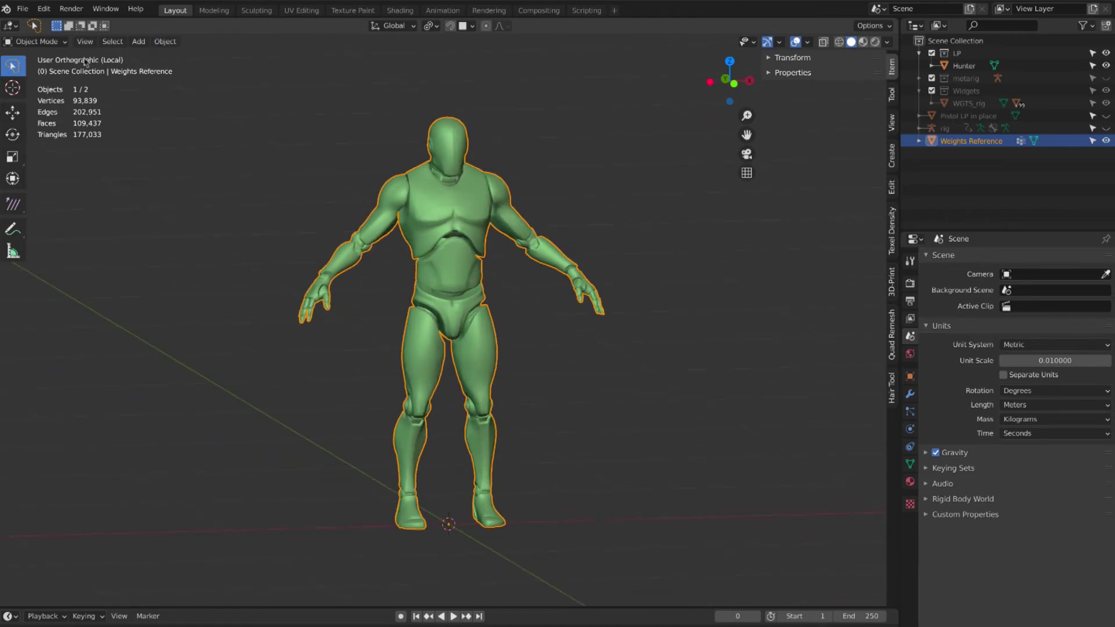
# - Switch the Weights Reference mannequin to Weight Paint mode and inspect the weights on its upper arm
pyautogui.click(62, 45)
pyautogui.click(54, 115)
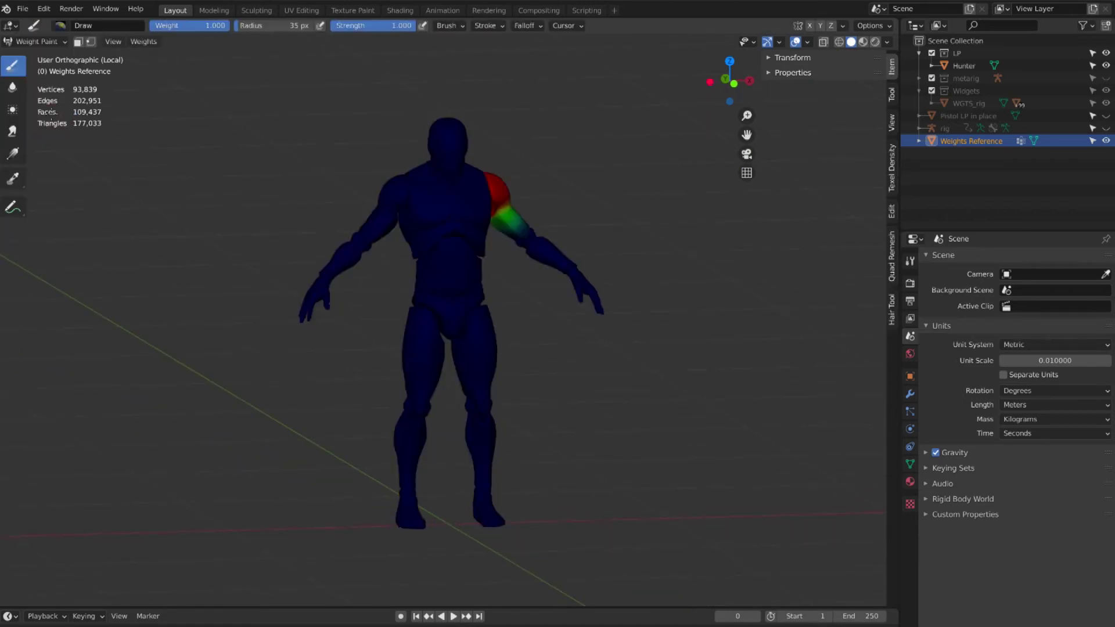
pyautogui.moveTo(338, 214); pyautogui.dragTo(425, 221, button='middle')
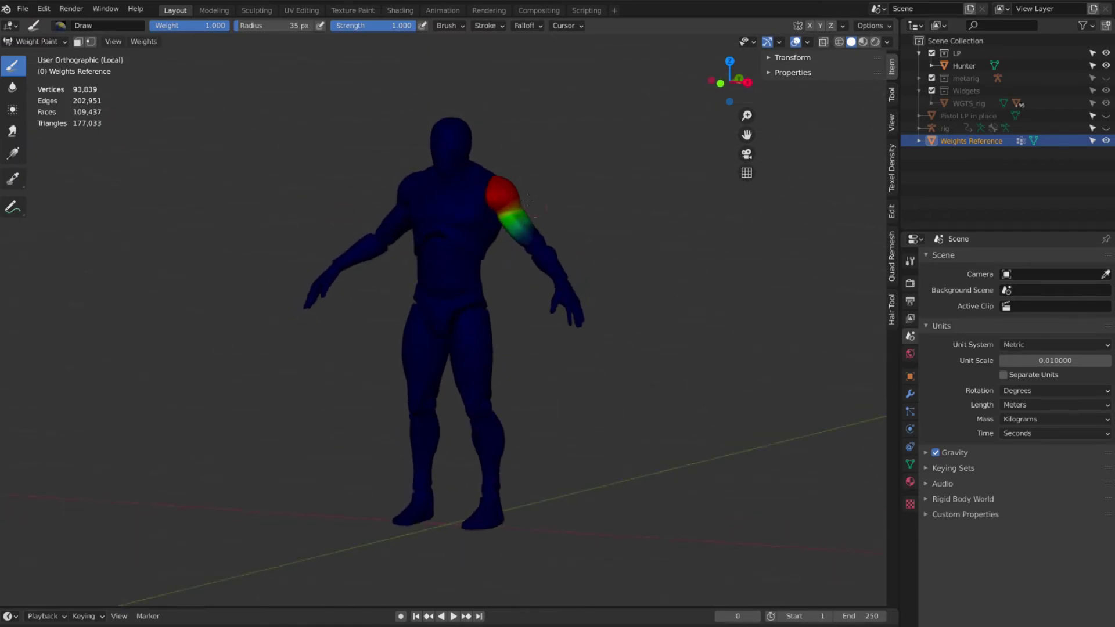
# - Return the Weights Reference mannequin to Object Mode and leave local view to bring back the Hunter
pyautogui.moveTo(517, 198); pyautogui.dragTo(573, 199, button='middle')
pyautogui.click(55, 41)
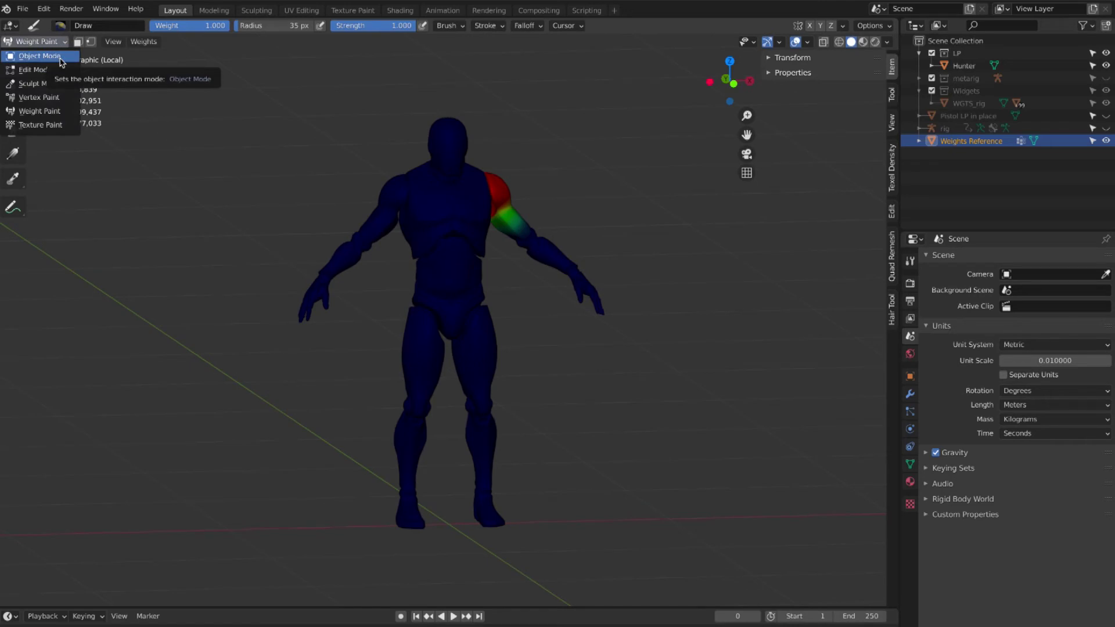
pyautogui.click(39, 56)
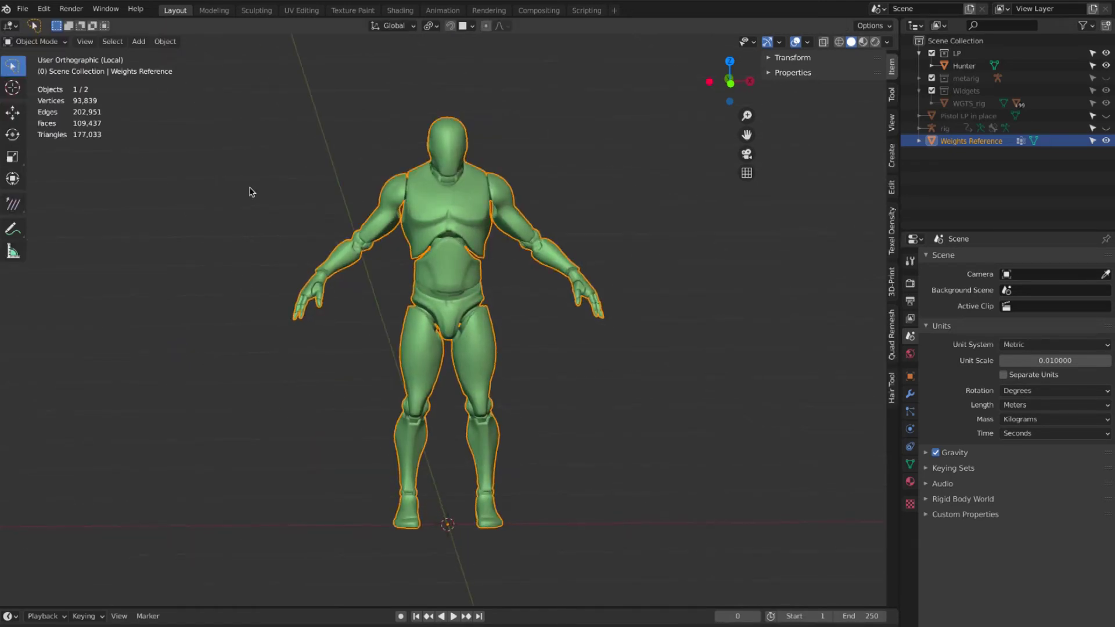
pyautogui.press('KP_Divide')
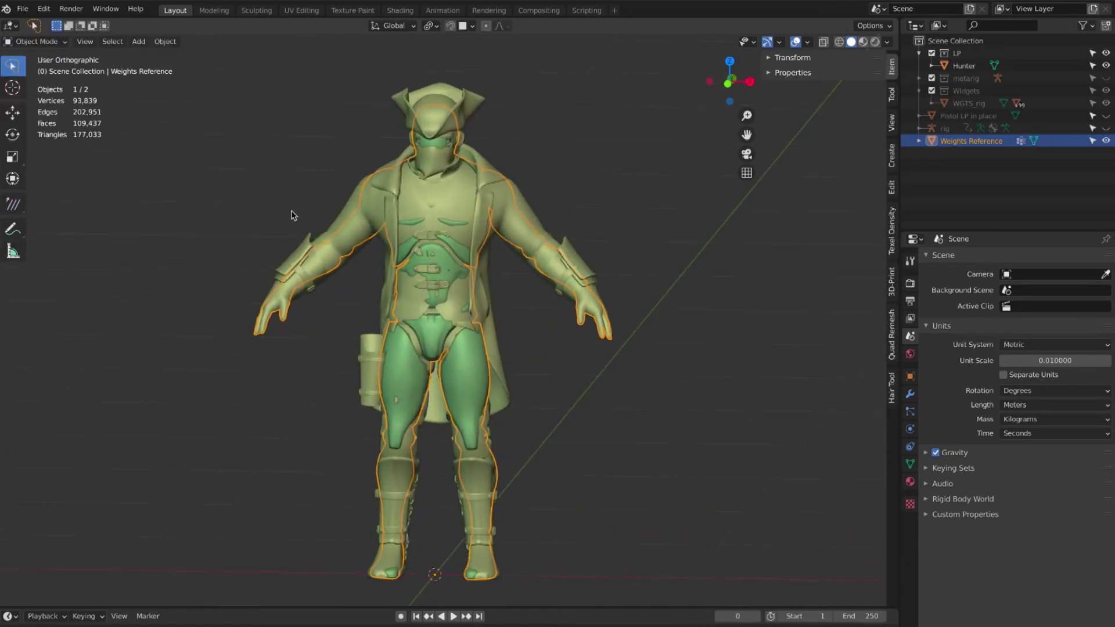
pyautogui.moveTo(295, 214); pyautogui.dragTo(301, 213, button='middle')
# - Select the Weights Reference mannequin and add the Hunter to the selection as the active object
pyautogui.click(574, 371)
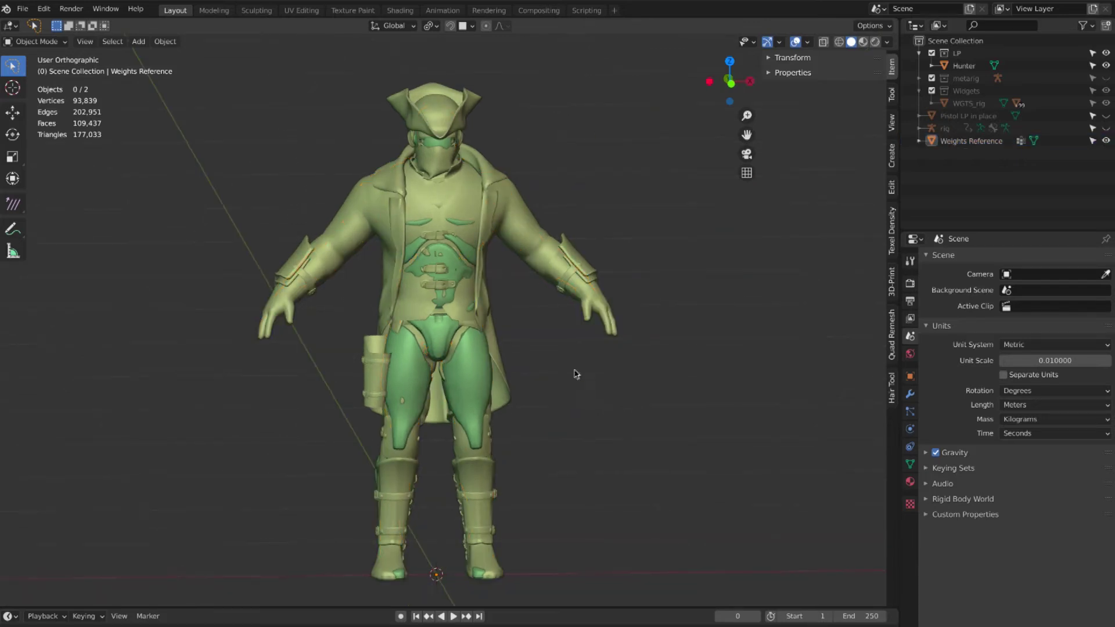
pyautogui.click(490, 366)
pyautogui.moveTo(493, 368); pyautogui.dragTo(550, 204, button='middle')
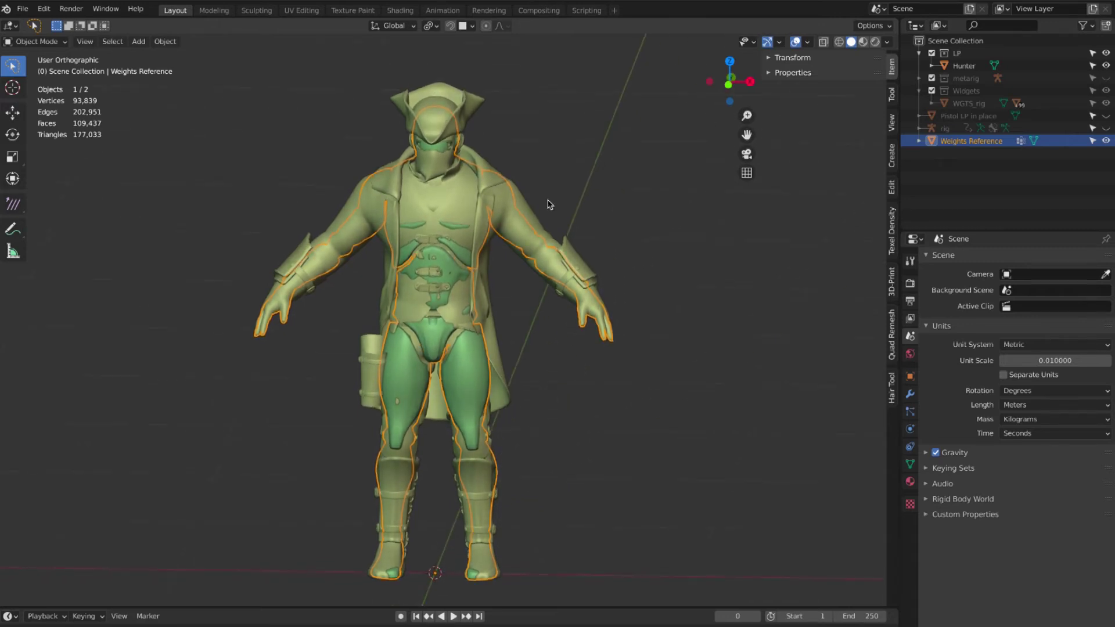
pyautogui.moveTo(473, 375); pyautogui.dragTo(467, 371, button='middle')
pyautogui.keyDown('shift'); pyautogui.click(467, 371); pyautogui.keyUp('shift')
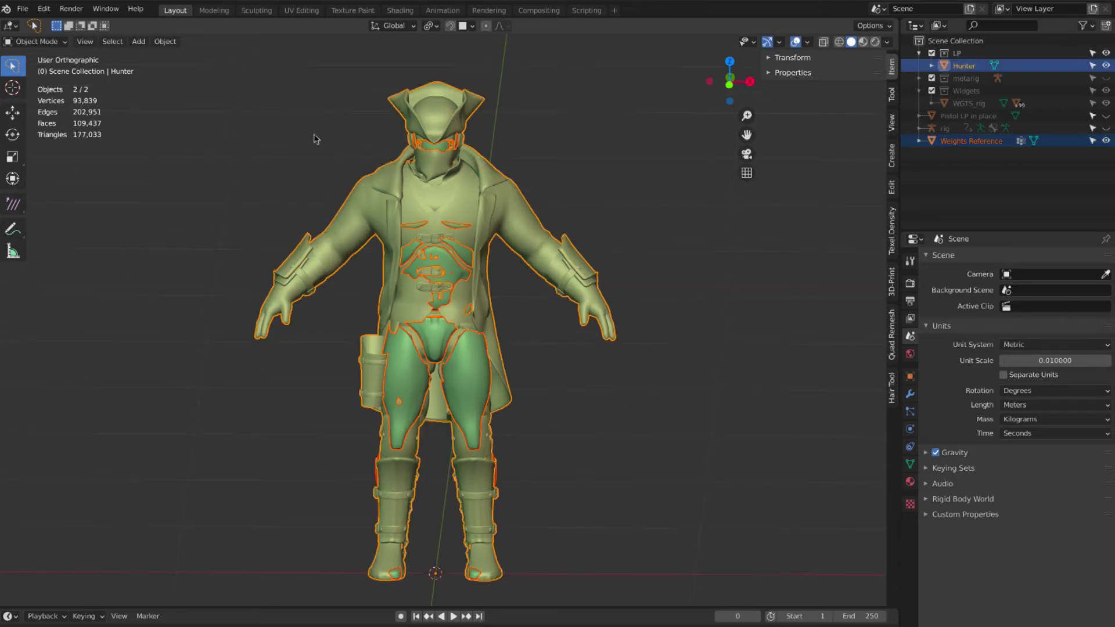
# - Enter Weight Paint mode and transfer the mannequin's weights to the Hunter with the source layers selection set to By Name
pyautogui.click(60, 42)
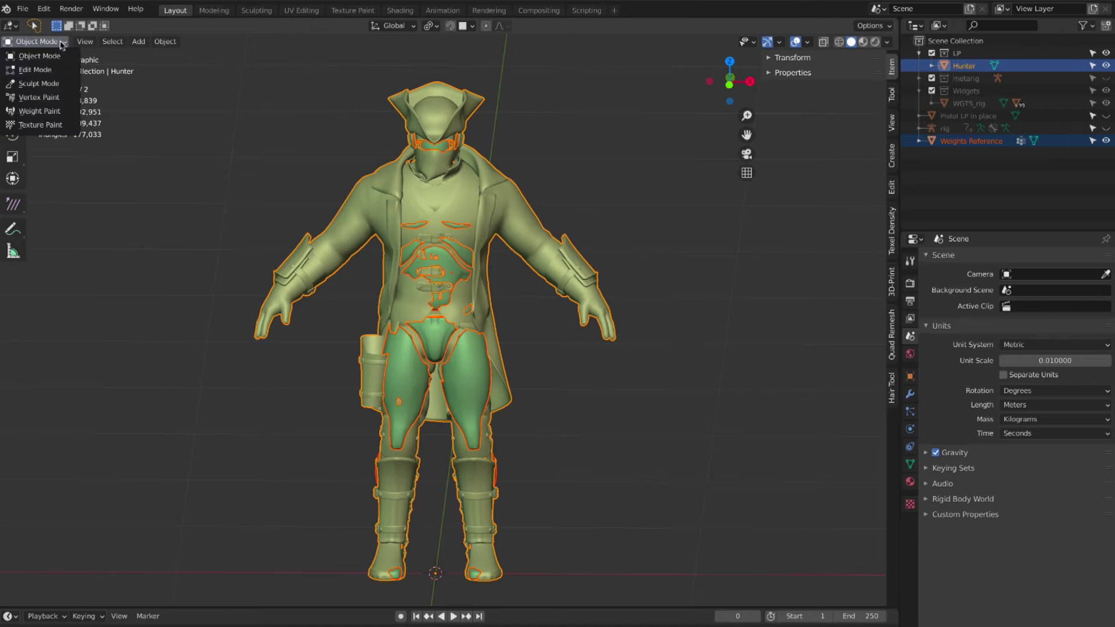
pyautogui.click(56, 112)
pyautogui.click(143, 42)
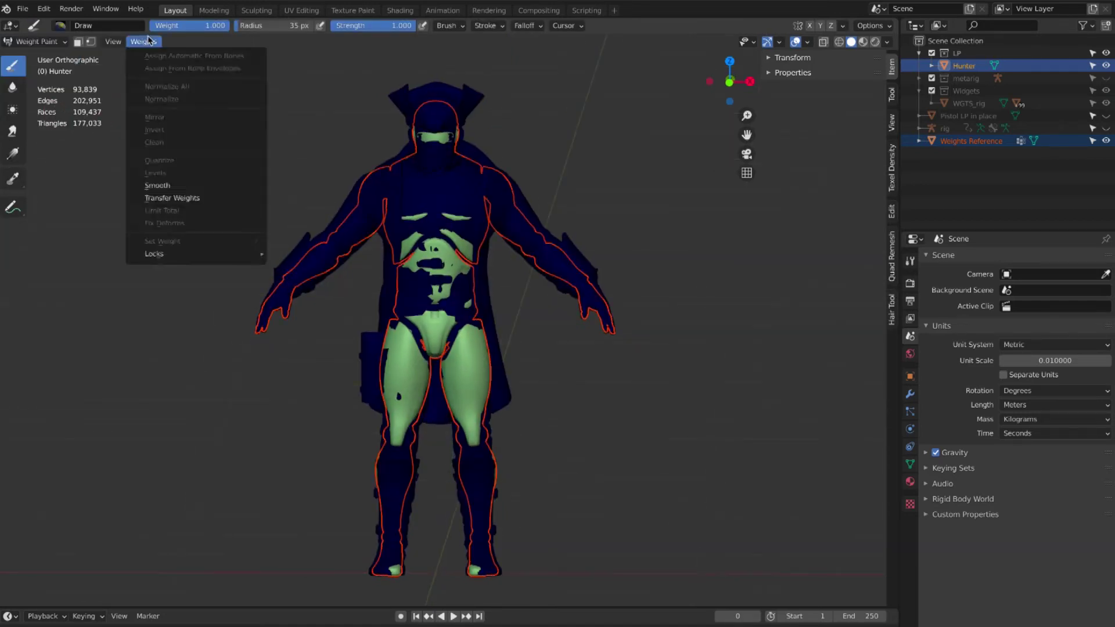
pyautogui.click(192, 203)
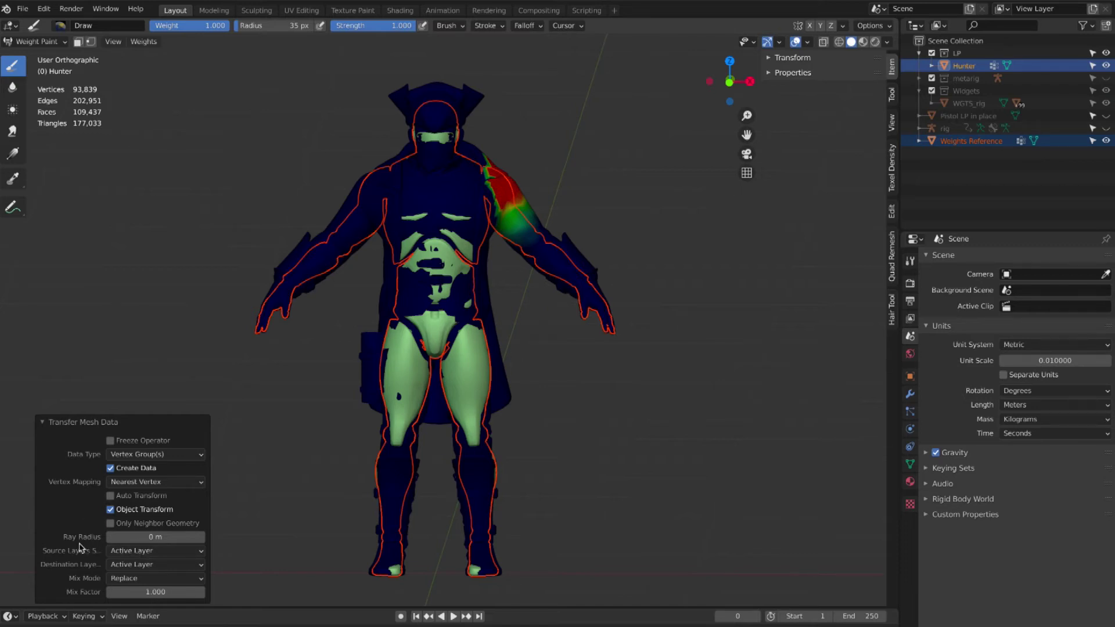
pyautogui.click(150, 552)
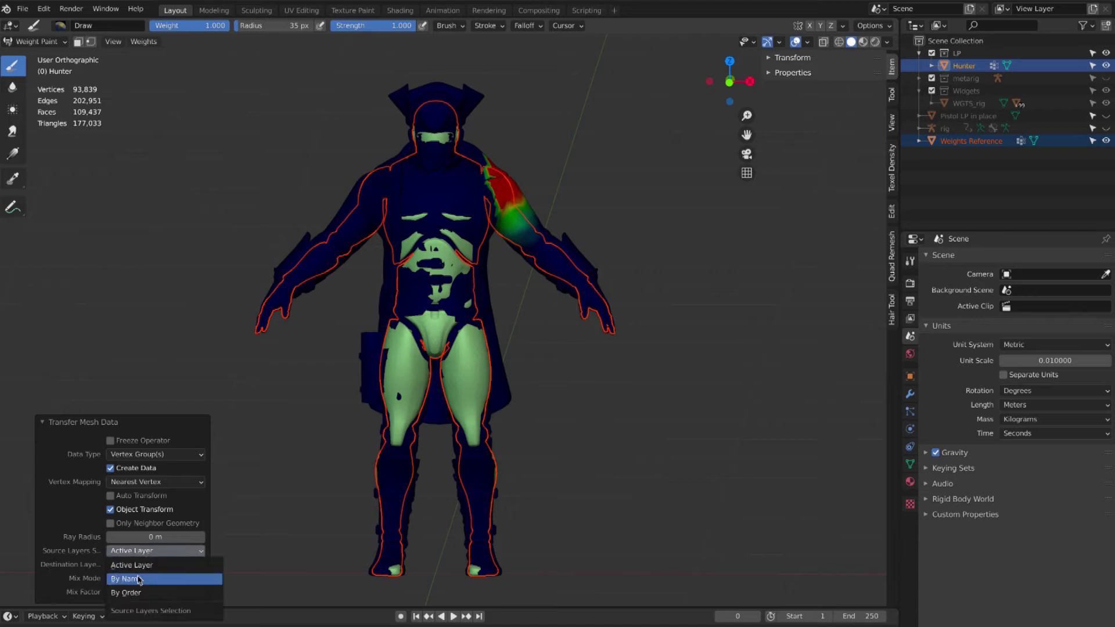
pyautogui.click(148, 578)
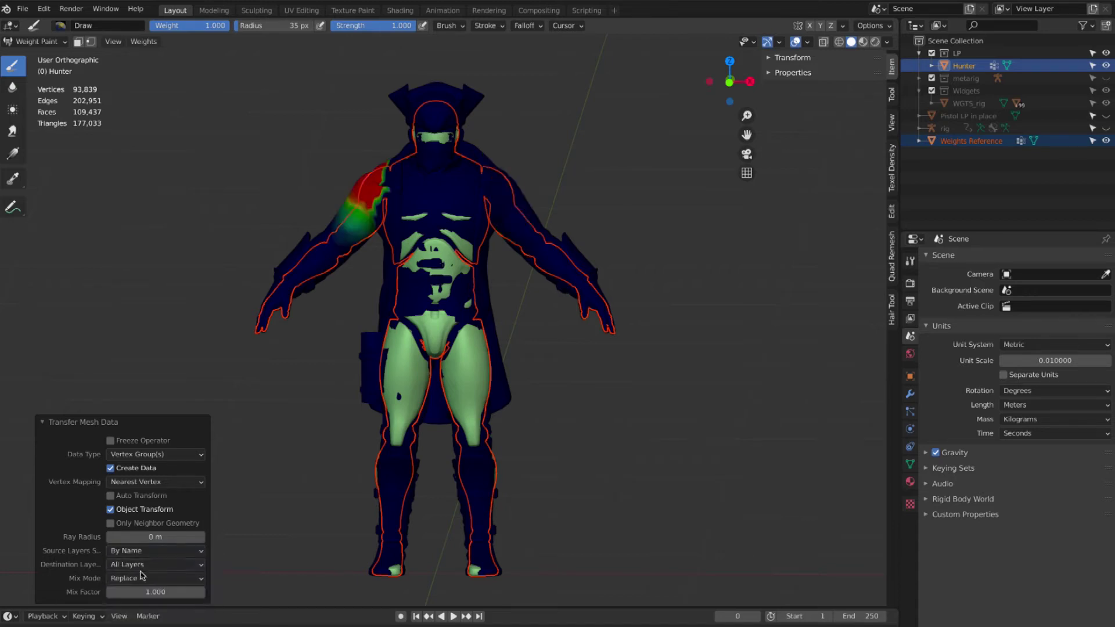
# - Show the Hunter's mesh data and look through an enlarged list of its vertex groups
pyautogui.moveTo(336, 246); pyautogui.dragTo(372, 248, button='middle')
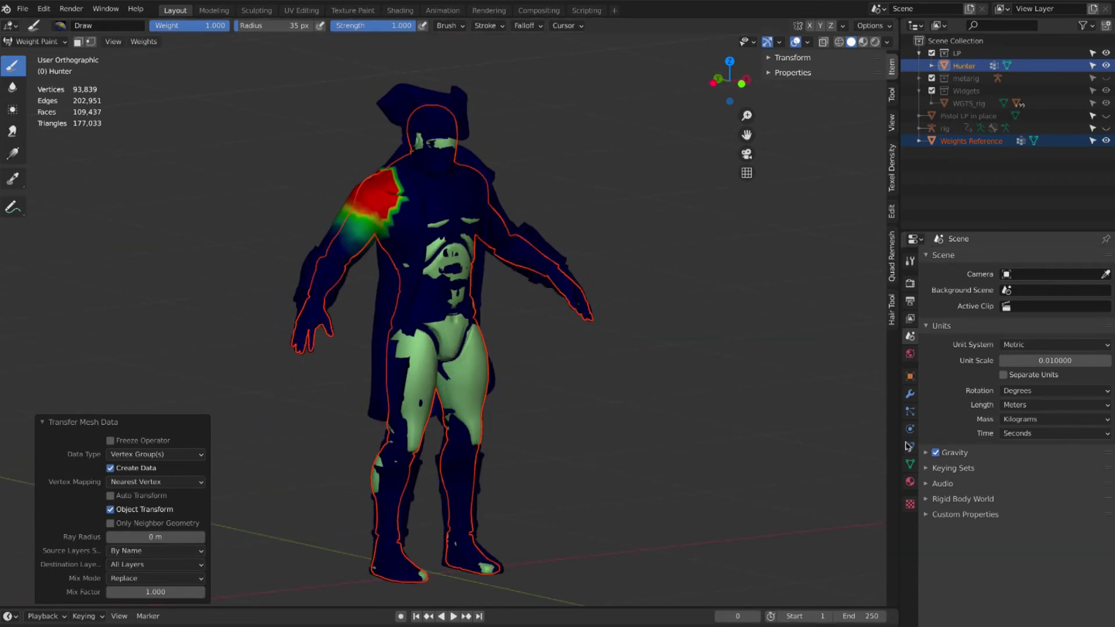
pyautogui.click(910, 464)
pyautogui.scroll(4, 1016, 322)
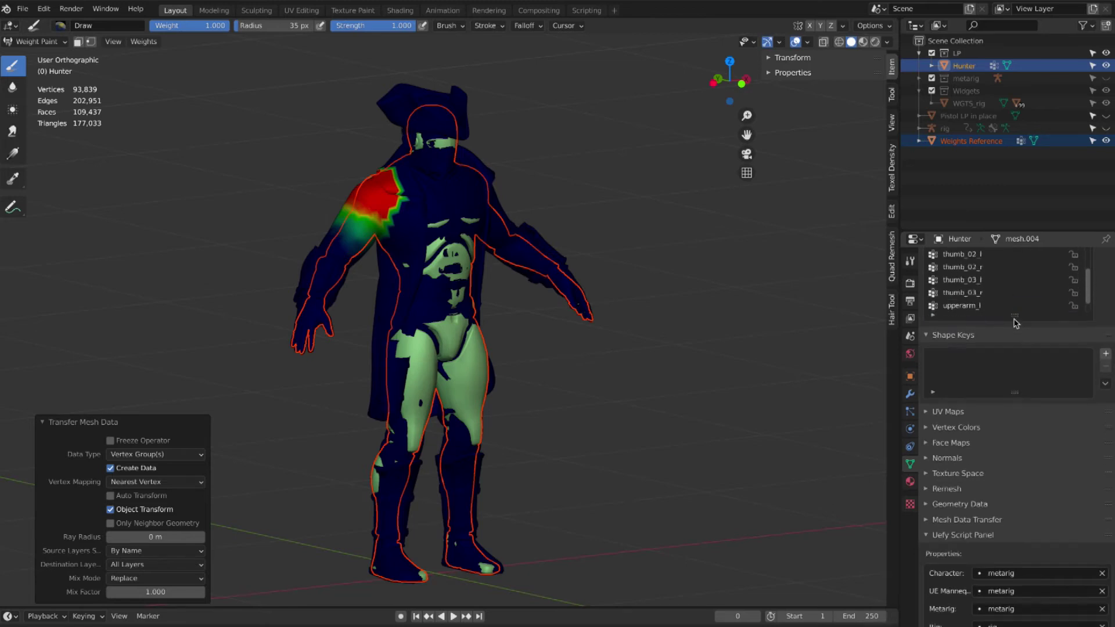
pyautogui.scroll(3, 1111, 304)
pyautogui.scroll(3, 1112, 304)
pyautogui.scroll(8, 1028, 381)
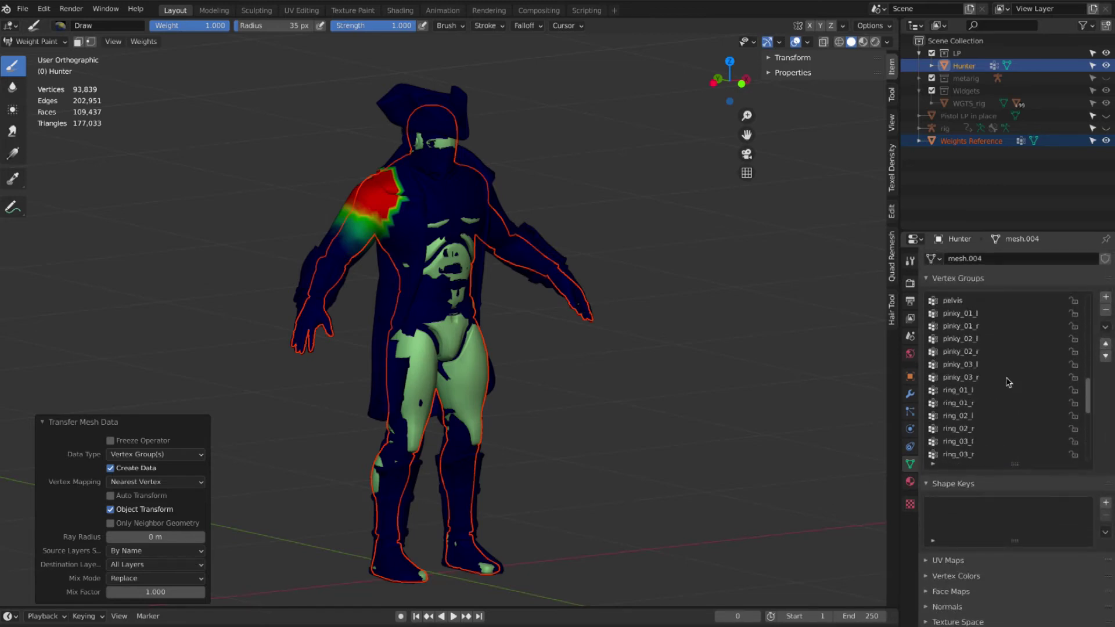
# - Check the Hunter's transferred weights for the pinky_02_r, ring_01_r, ring_03_l, thigh_twist_01_l and thumb_01_l vertex groups
pyautogui.click(973, 352)
pyautogui.click(989, 403)
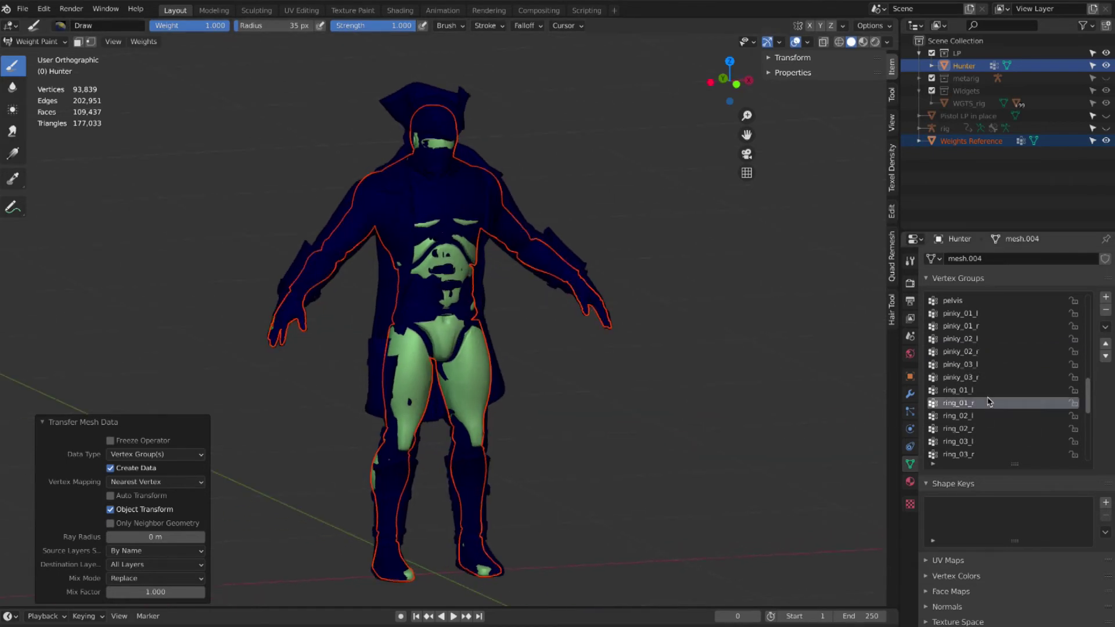
pyautogui.click(973, 442)
pyautogui.scroll(-5, 981, 418)
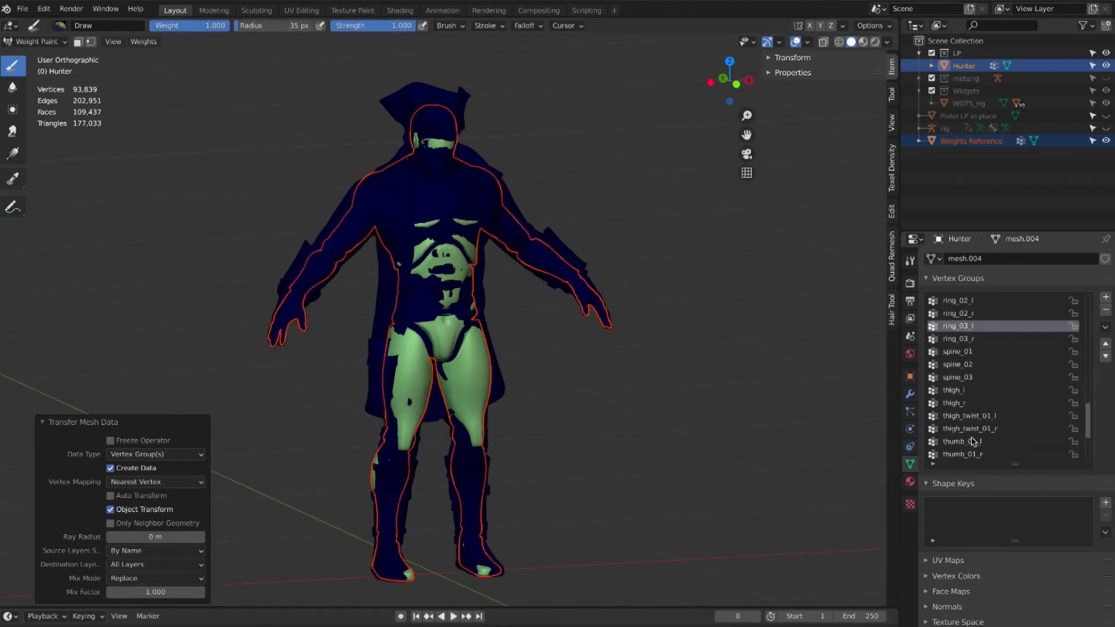
pyautogui.click(988, 416)
pyautogui.moveTo(738, 381); pyautogui.dragTo(665, 382, button='middle')
pyautogui.click(970, 442)
pyautogui.moveTo(765, 351); pyautogui.dragTo(804, 351, button='middle')
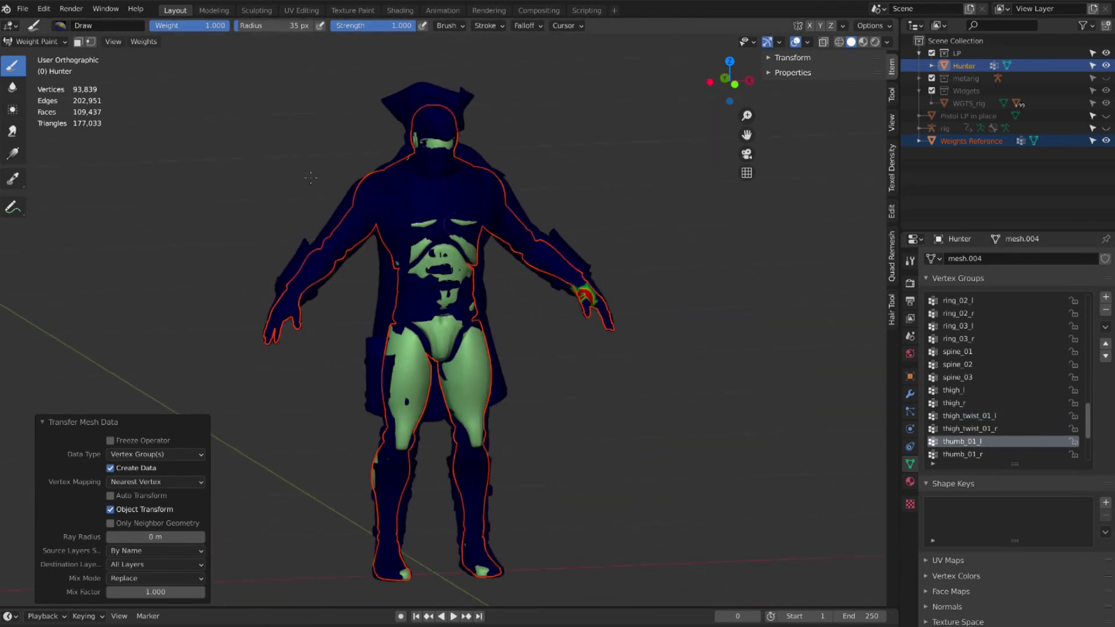
# - Return to Object Mode with nothing selected, hide the Weights Reference mannequin and show the generated rig
pyautogui.click(36, 41)
pyautogui.click(34, 53)
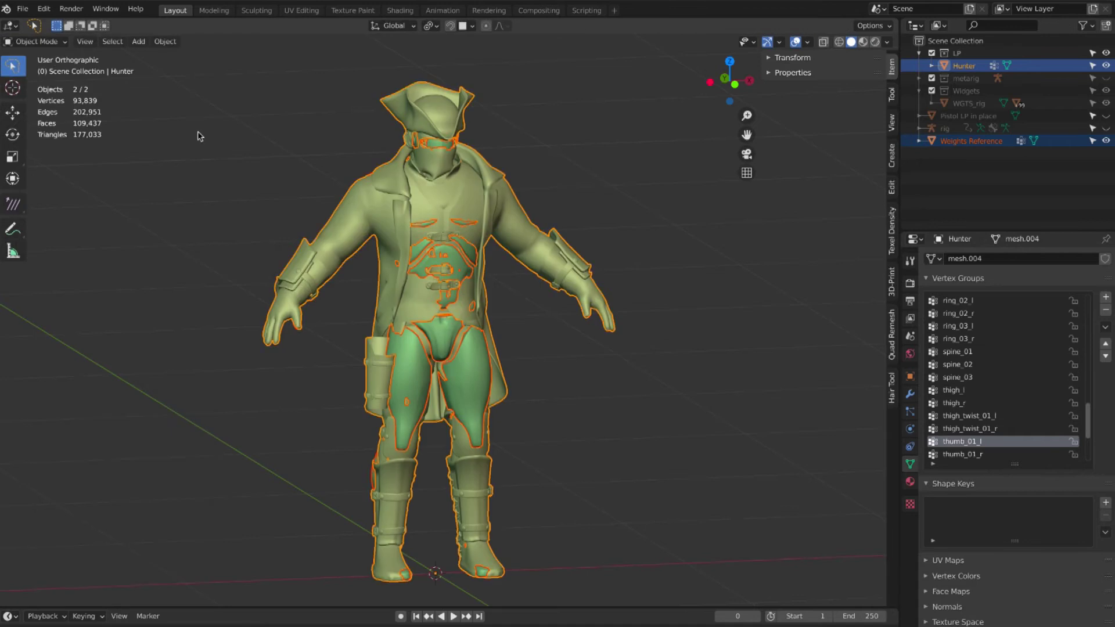
pyautogui.click(610, 177)
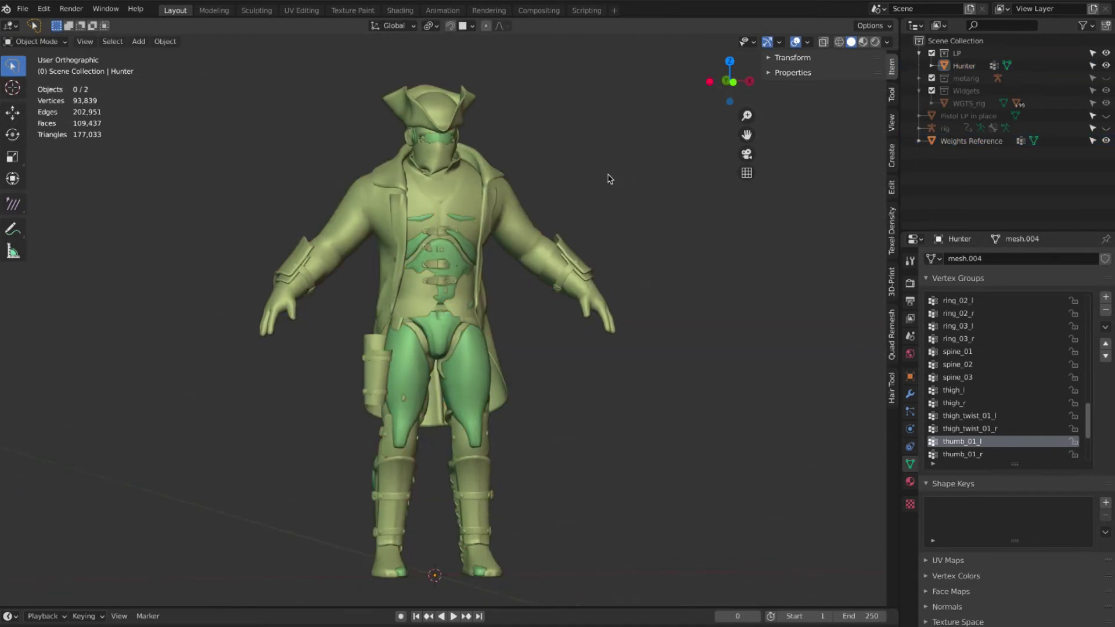
pyautogui.click(1106, 141)
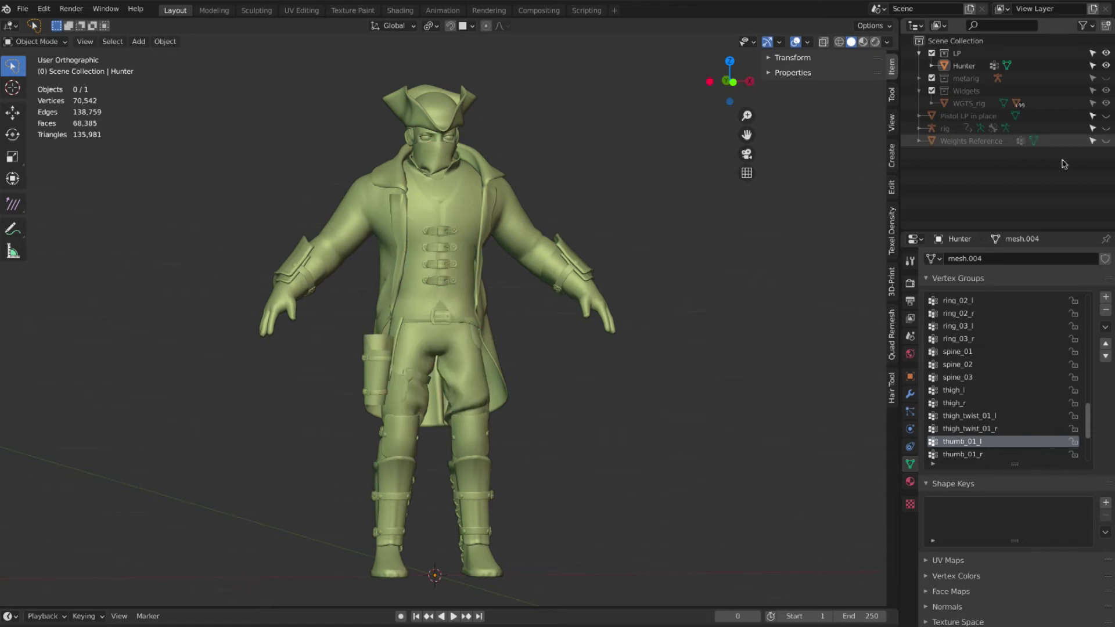
pyautogui.click(1108, 129)
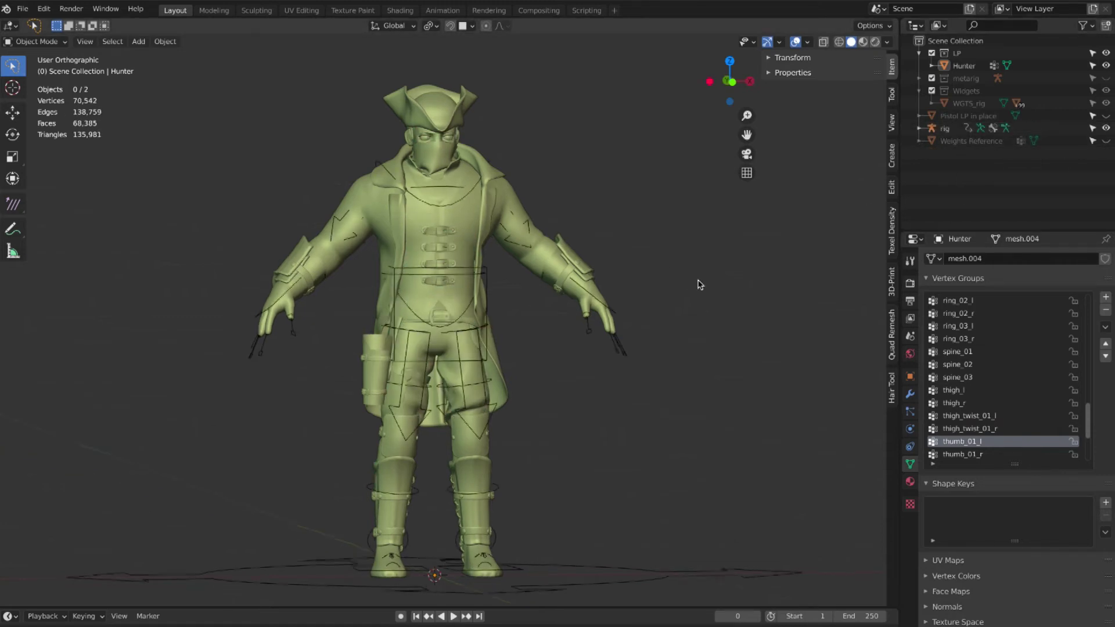
pyautogui.moveTo(637, 325); pyautogui.dragTo(612, 481, button='middle')
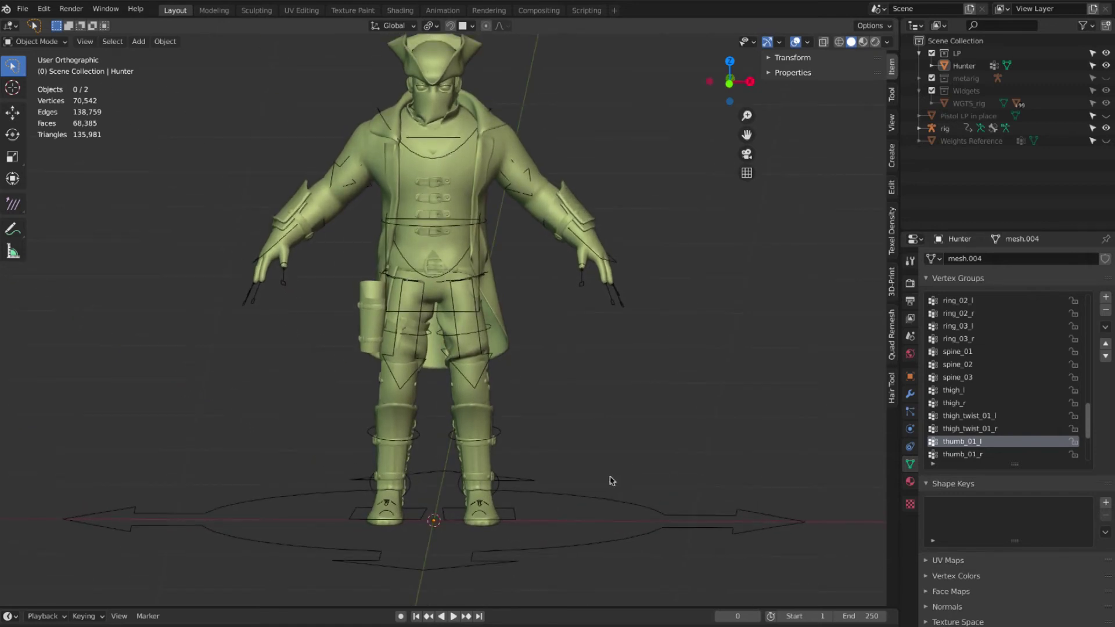
# - Select the generated rig and review its Uefy properties, keeping metarig as the Character
pyautogui.click(581, 499)
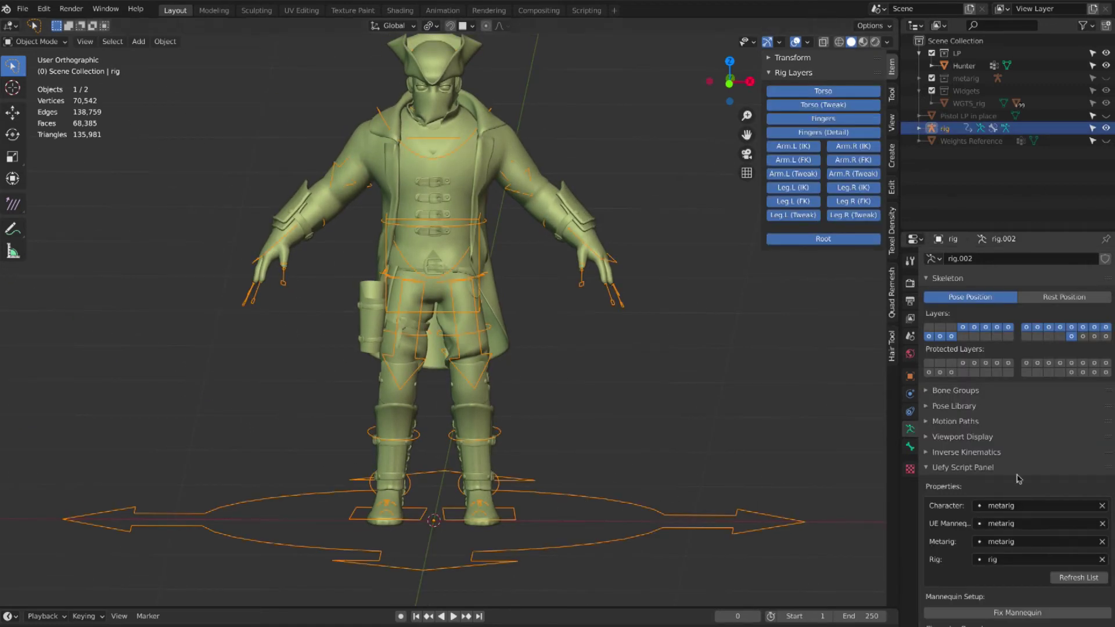
pyautogui.scroll(-4, 1016, 459)
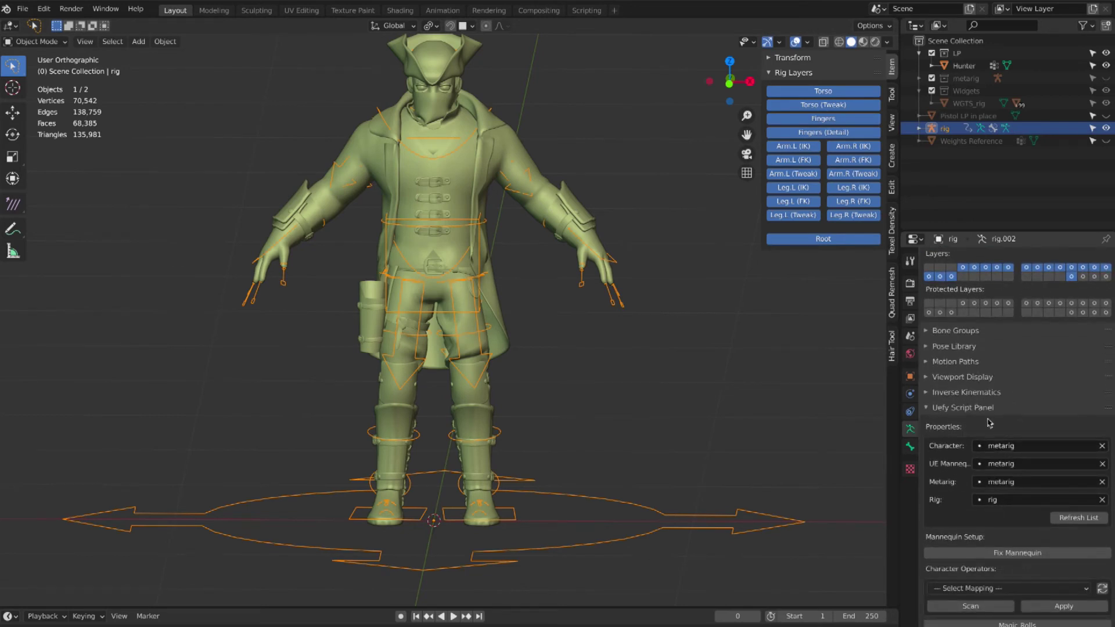
pyautogui.scroll(-3, 1016, 457)
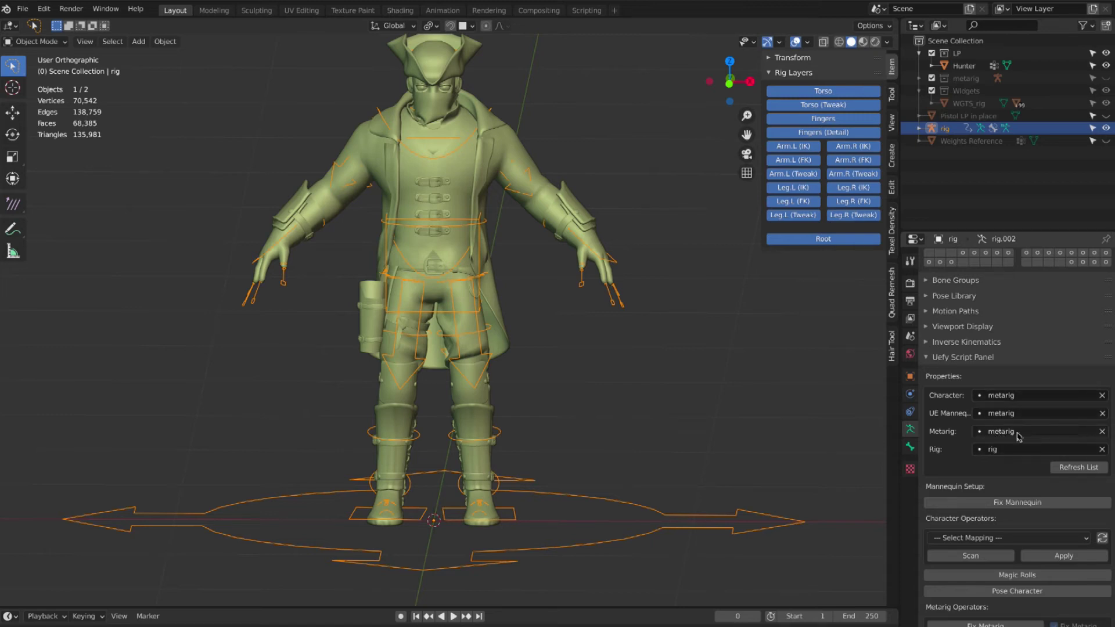
pyautogui.click(1037, 399)
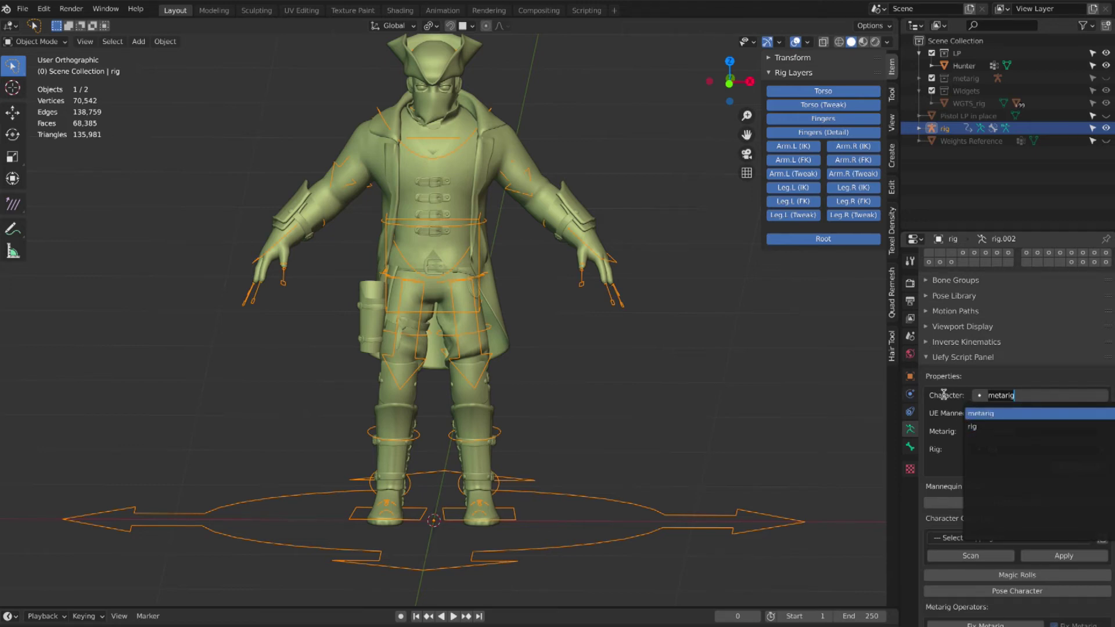
pyautogui.press('Return')
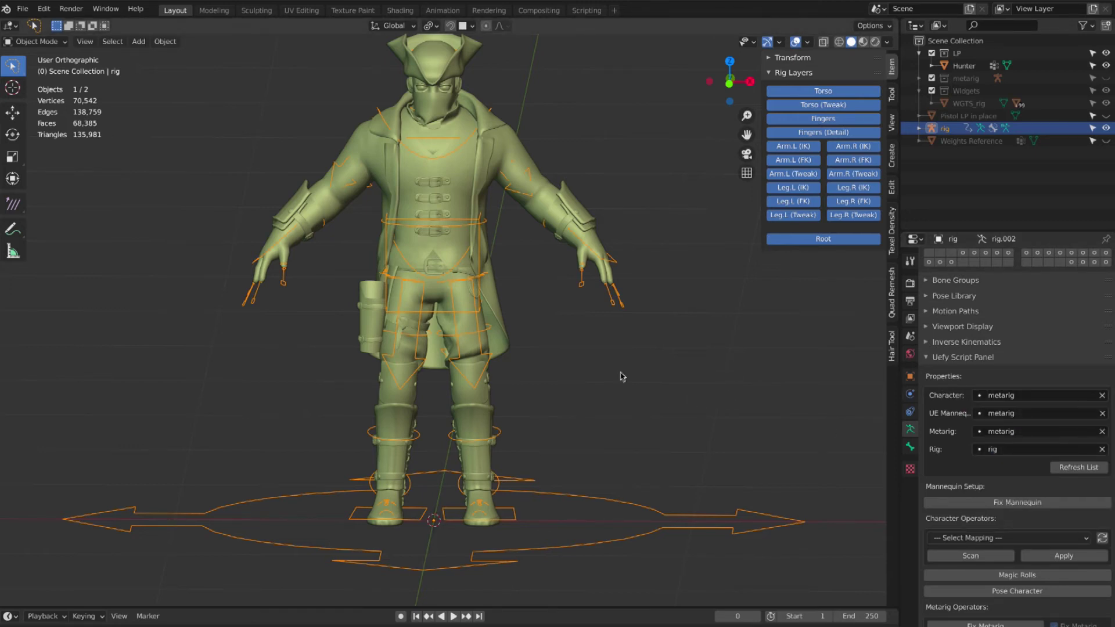
# - Build the skeleton from the generated rig in Epic Skeleton mode with Default twist, and return to Object Mode
pyautogui.moveTo(621, 373); pyautogui.dragTo(627, 383, button='middle')
pyautogui.scroll(-1, 993, 449)
pyautogui.scroll(-12, 993, 453)
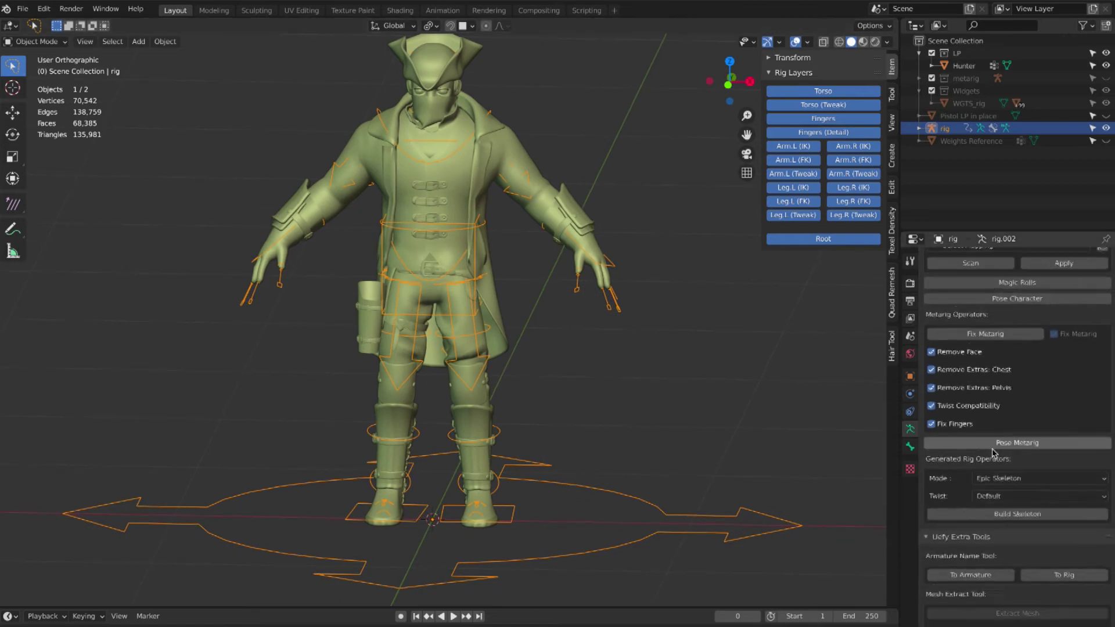
pyautogui.scroll(-3, 993, 452)
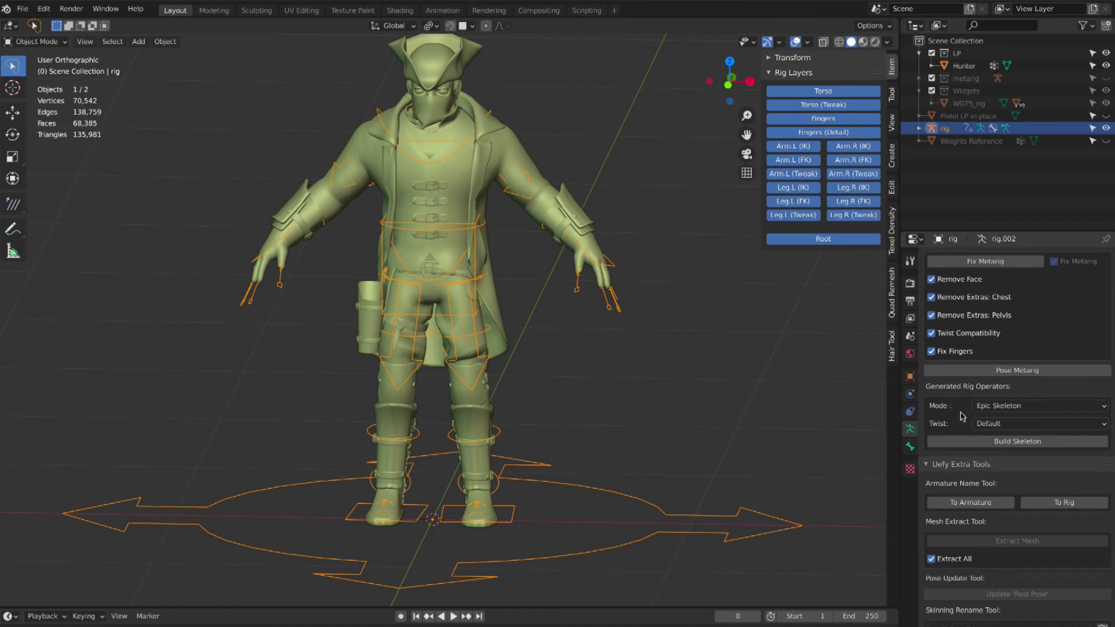
pyautogui.click(1023, 447)
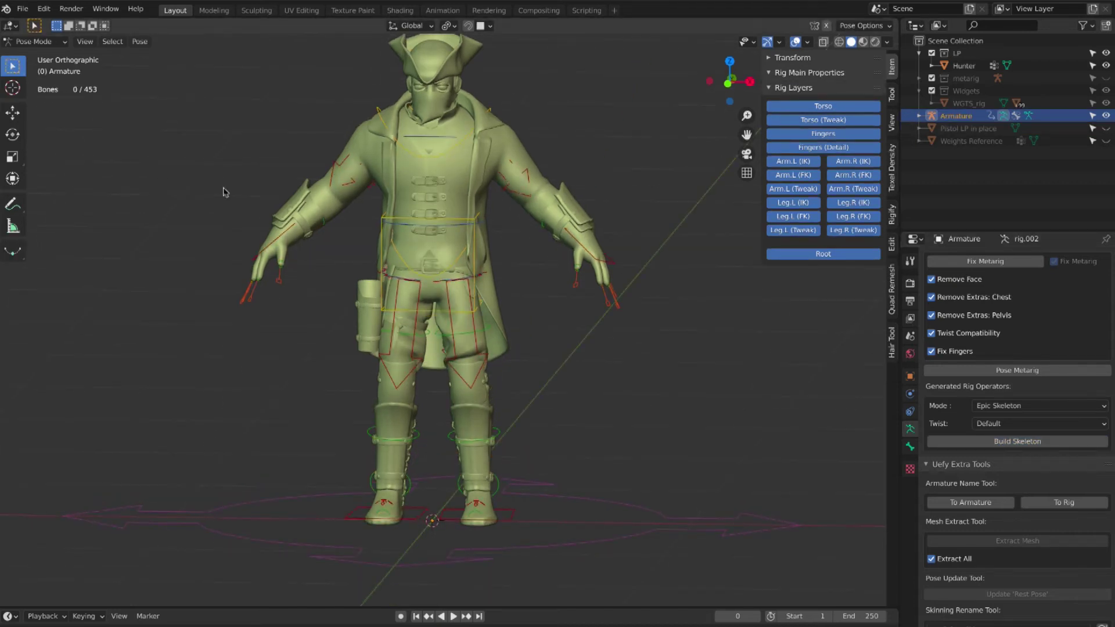
pyautogui.click(36, 41)
pyautogui.click(51, 55)
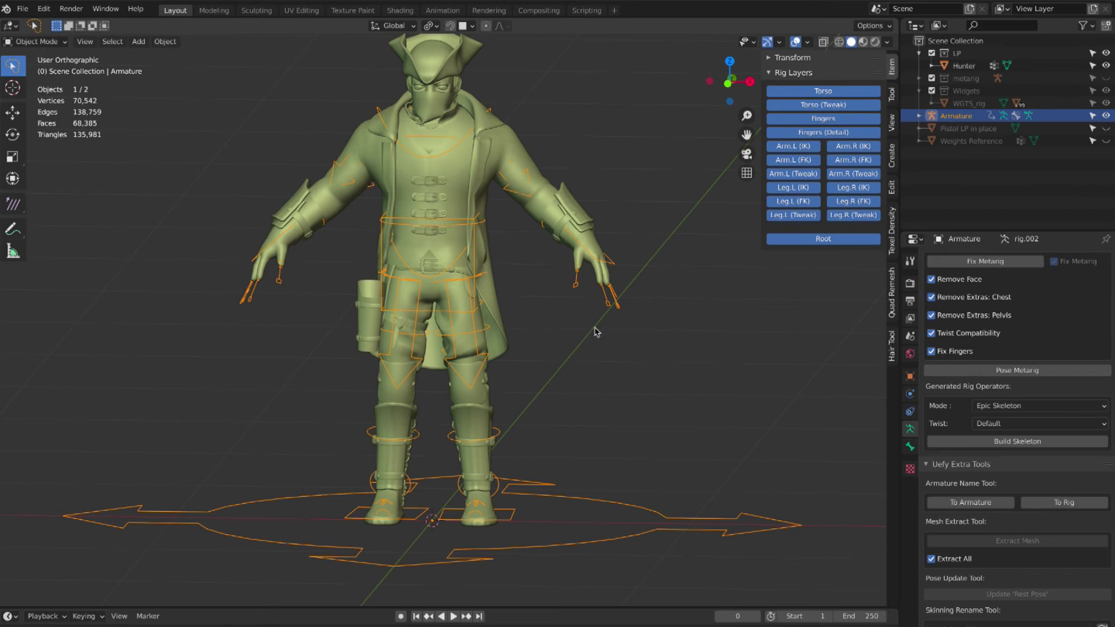
# - Parent the Hunter mesh to the built armature using Armature Deform without generating new weights
pyautogui.click(596, 330)
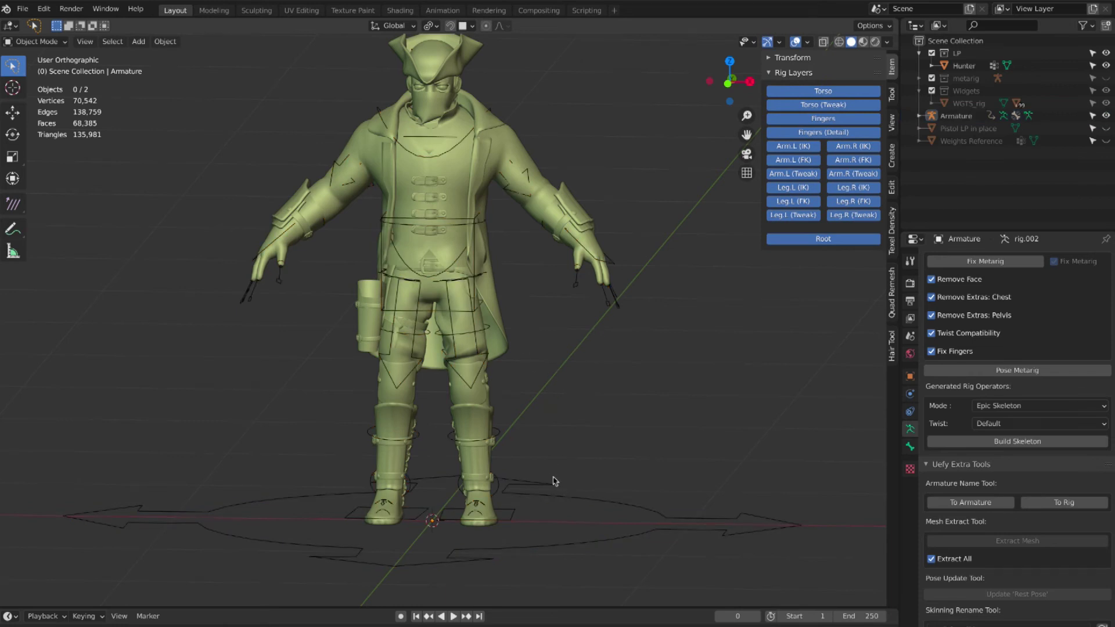
pyautogui.click(477, 186)
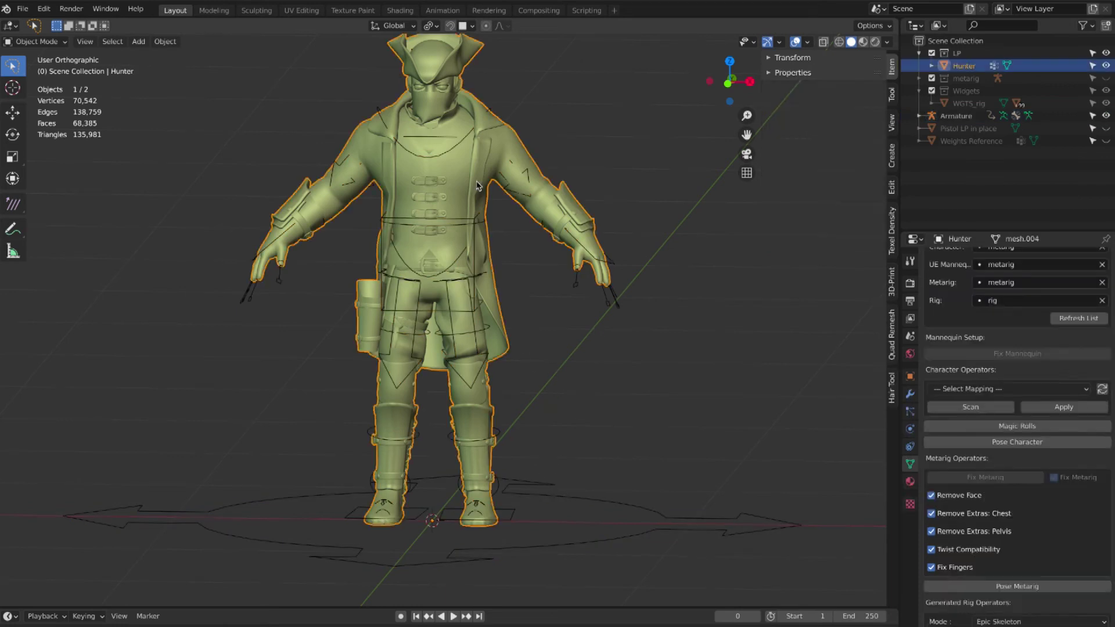
pyautogui.keyDown('shift'); pyautogui.click(557, 498); pyautogui.keyUp('shift')
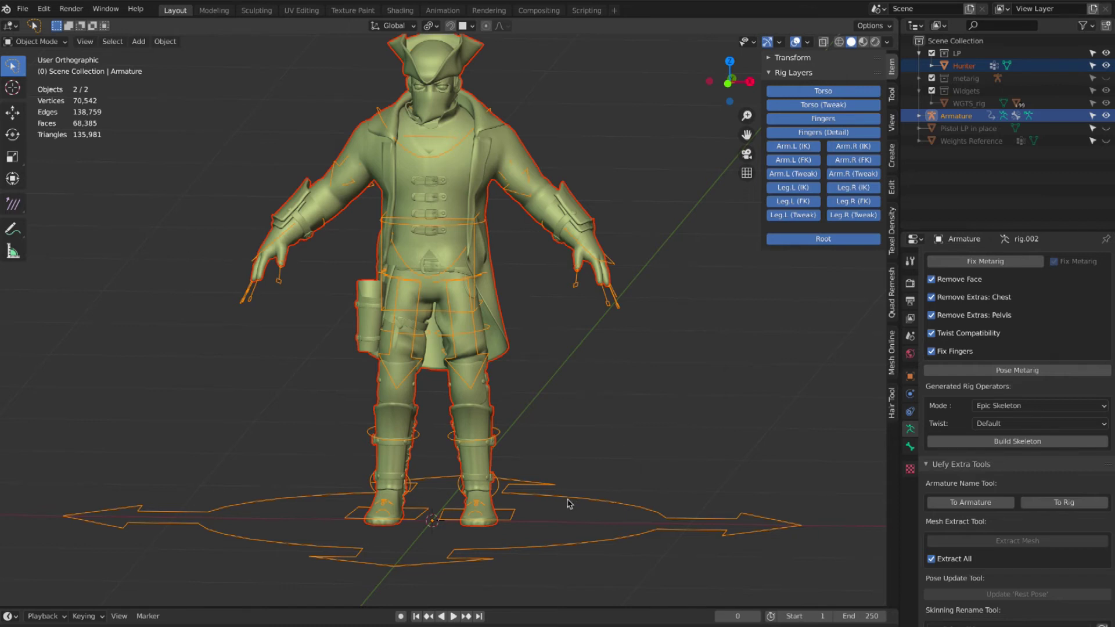
pyautogui.hotkey('ctrl', 'p')
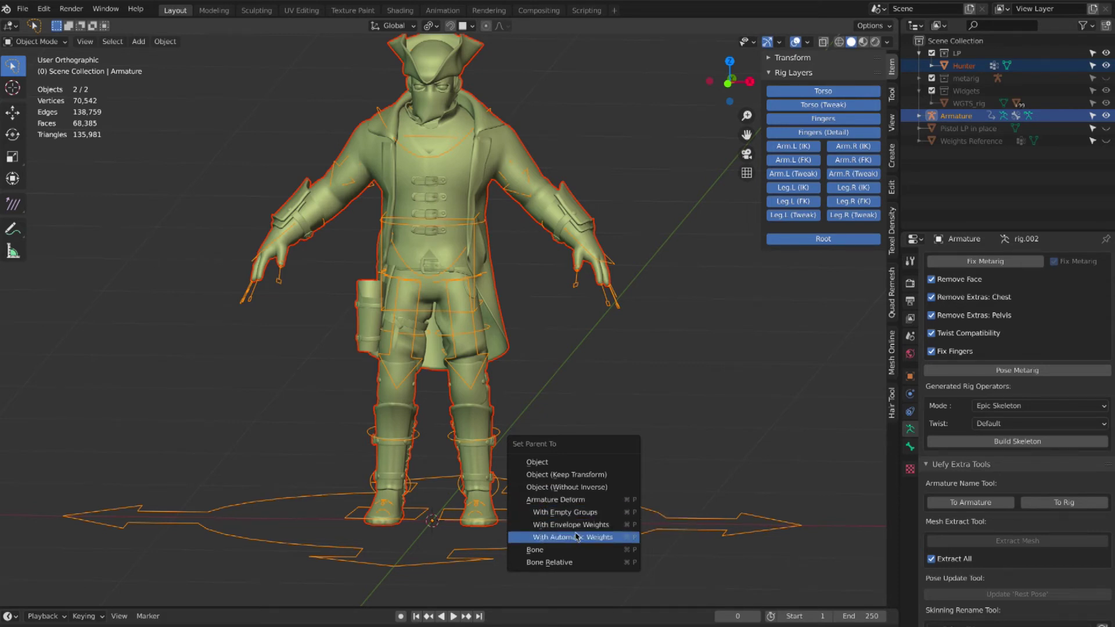
pyautogui.click(573, 503)
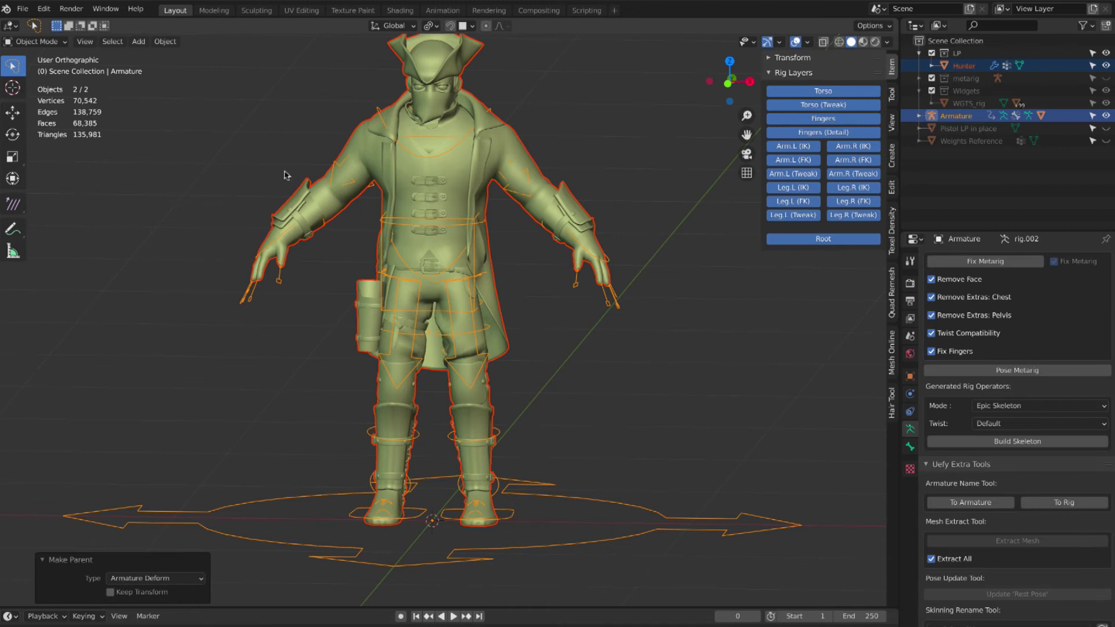
# - Select only the armature and switch it to Pose Mode
pyautogui.click(160, 124)
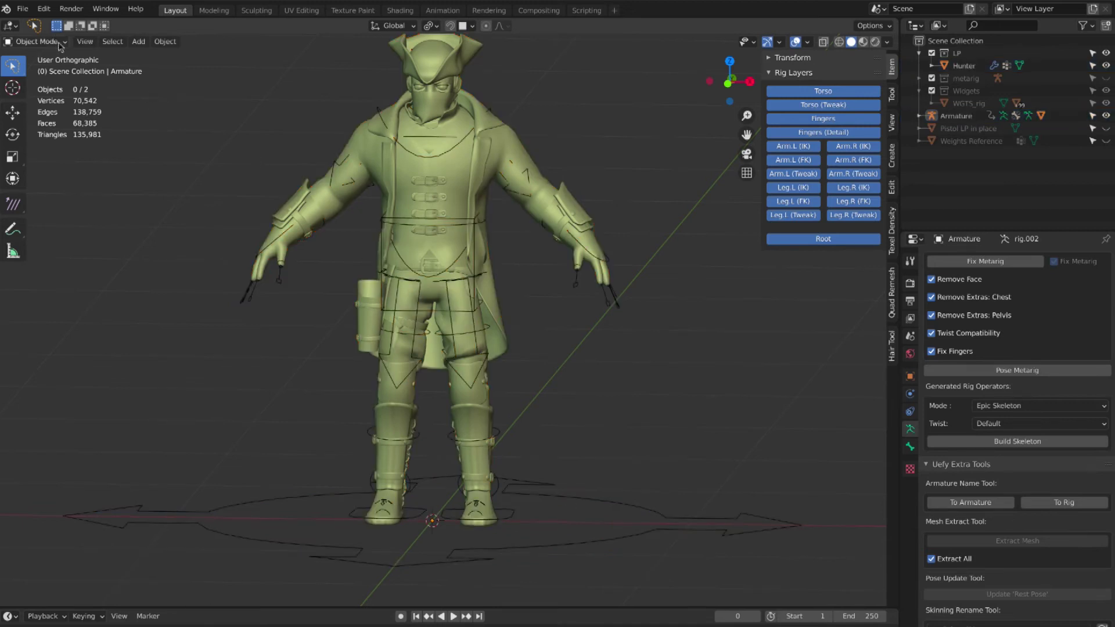
pyautogui.click(575, 500)
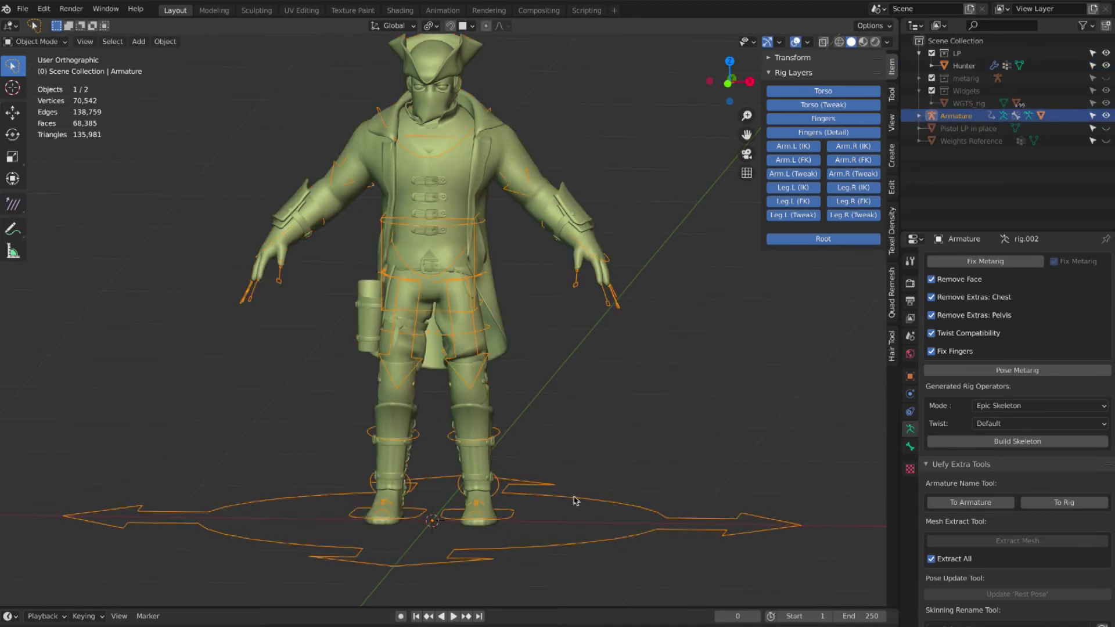
pyautogui.click(38, 42)
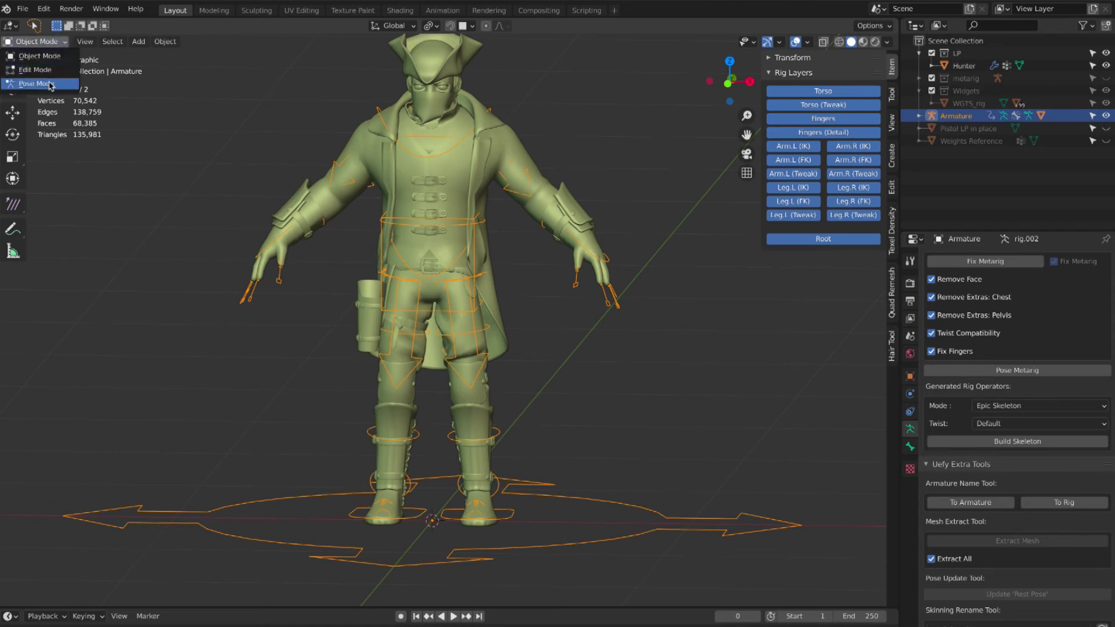
pyautogui.click(49, 84)
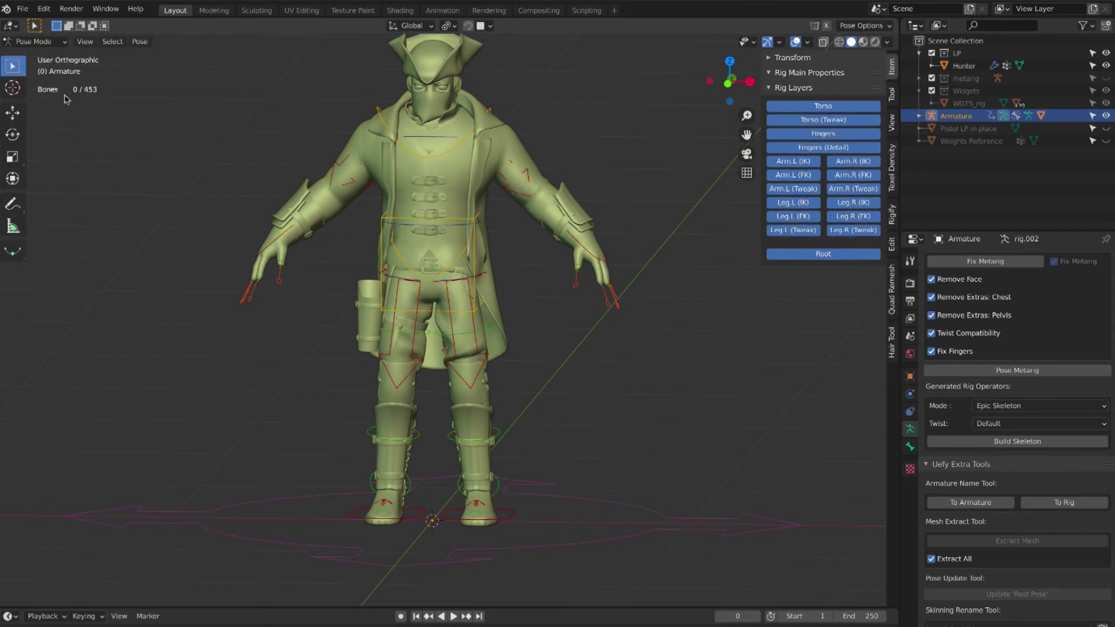
# - Test the Hunter's deformation by rotating the torso control about 7.6°, and undo the rotation
pyautogui.click(427, 224)
pyautogui.press('r')
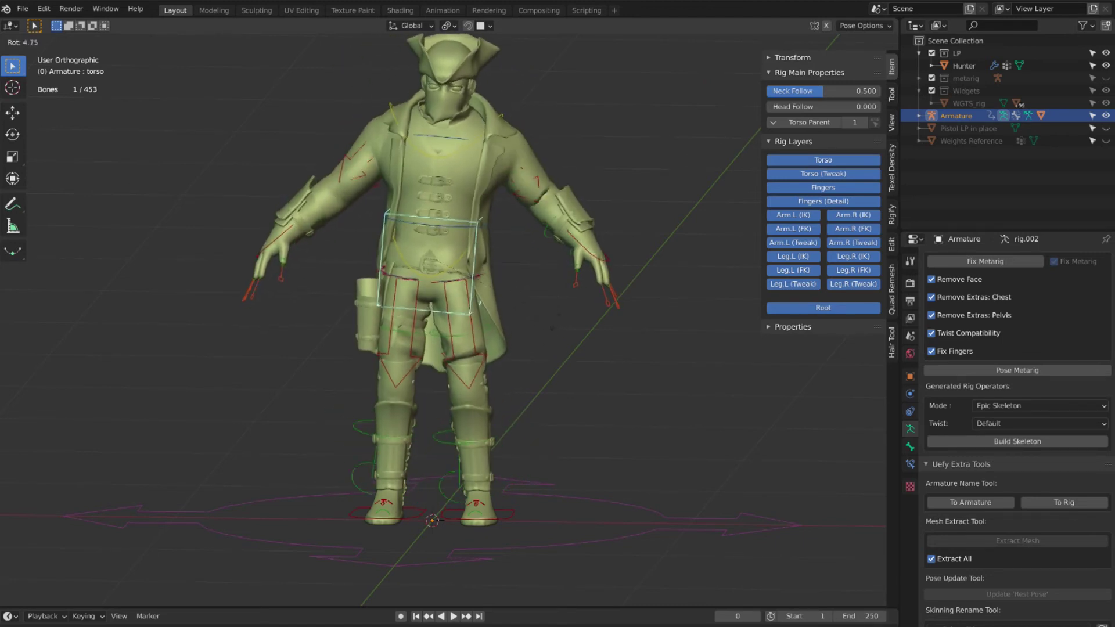
pyautogui.click(254, 246)
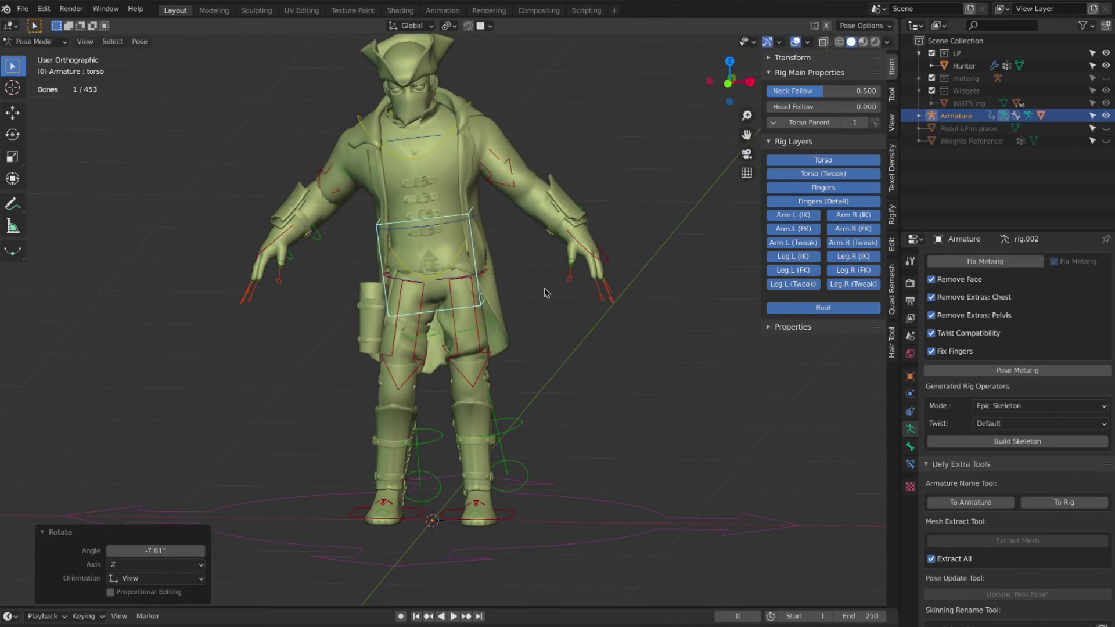
pyautogui.hotkey('ctrl', 'z')
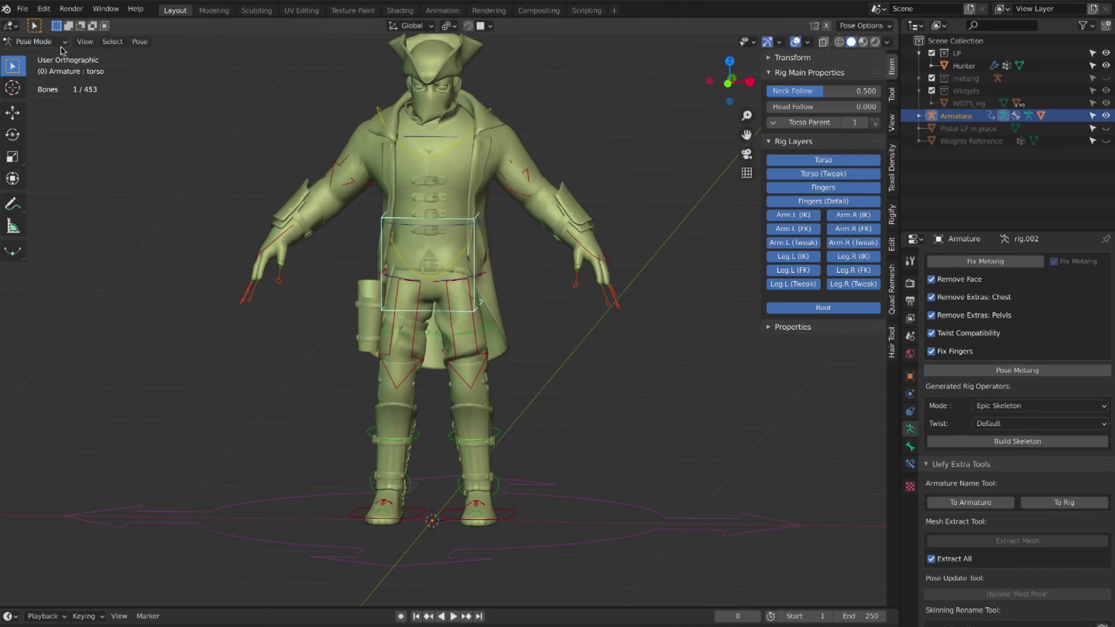
# - Return the armature to Object Mode and clear the selection
pyautogui.click(35, 41)
pyautogui.click(58, 55)
pyautogui.click(177, 179)
pyautogui.moveTo(177, 178); pyautogui.dragTo(194, 201, button='middle')
pyautogui.moveTo(539, 478); pyautogui.dragTo(549, 491, button='middle')
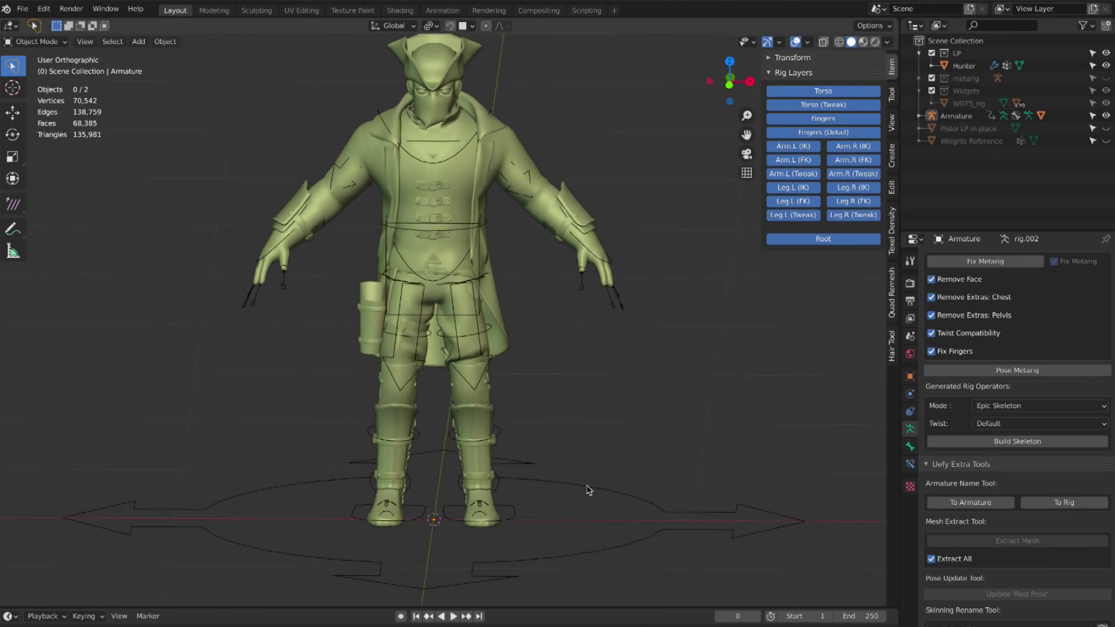
# - Select the armature and apply Uefy's UE Mannequin Rolls to it, keeping Move Thigh Twist enabled
pyautogui.click(588, 490)
pyautogui.scroll(-2, 1058, 546)
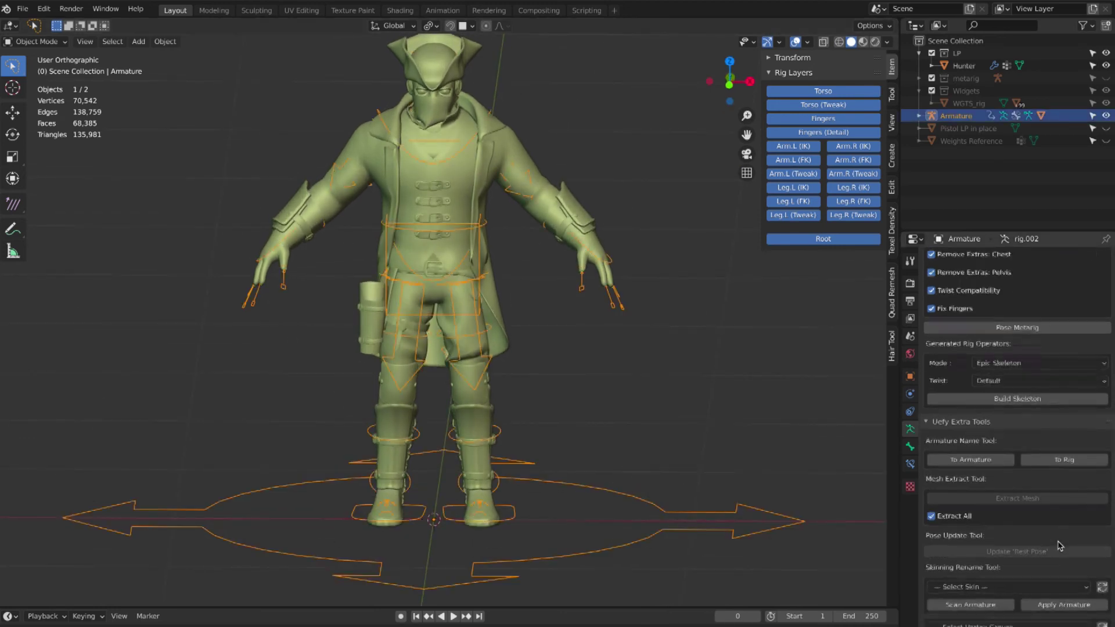
pyautogui.scroll(-11, 1058, 546)
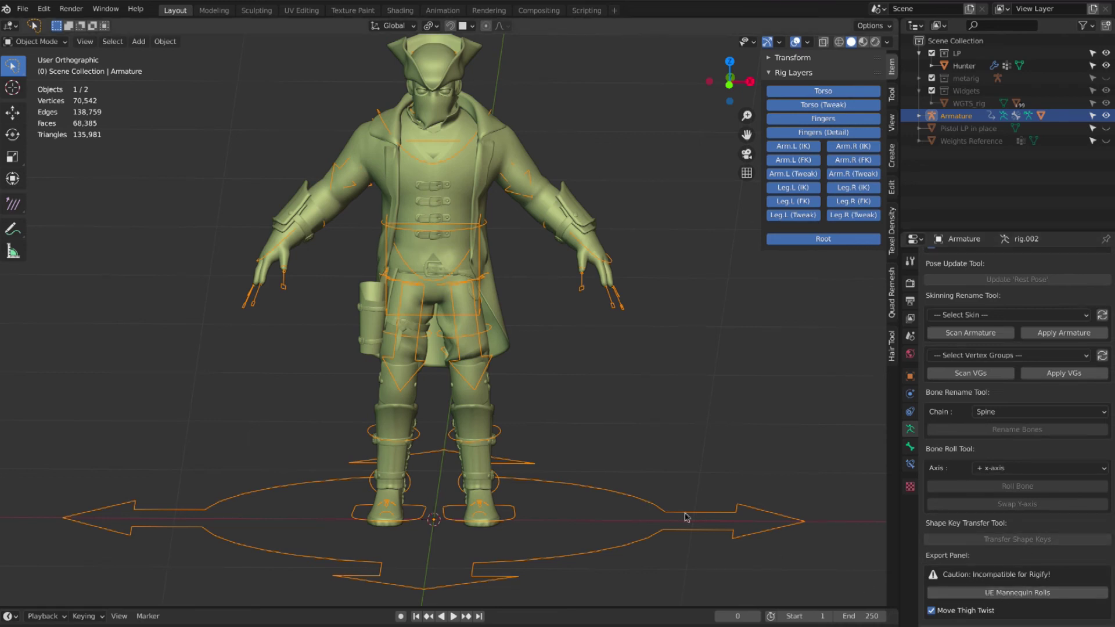
pyautogui.click(1009, 593)
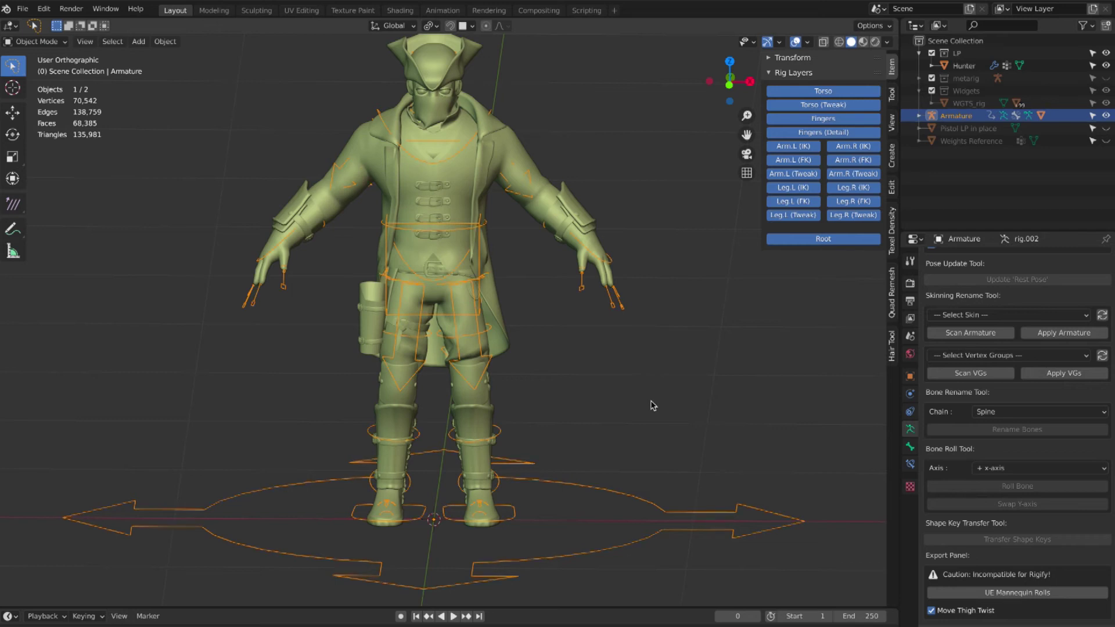
# - Select both the Hunter mesh and the armature and start an FBX export
pyautogui.press('a')
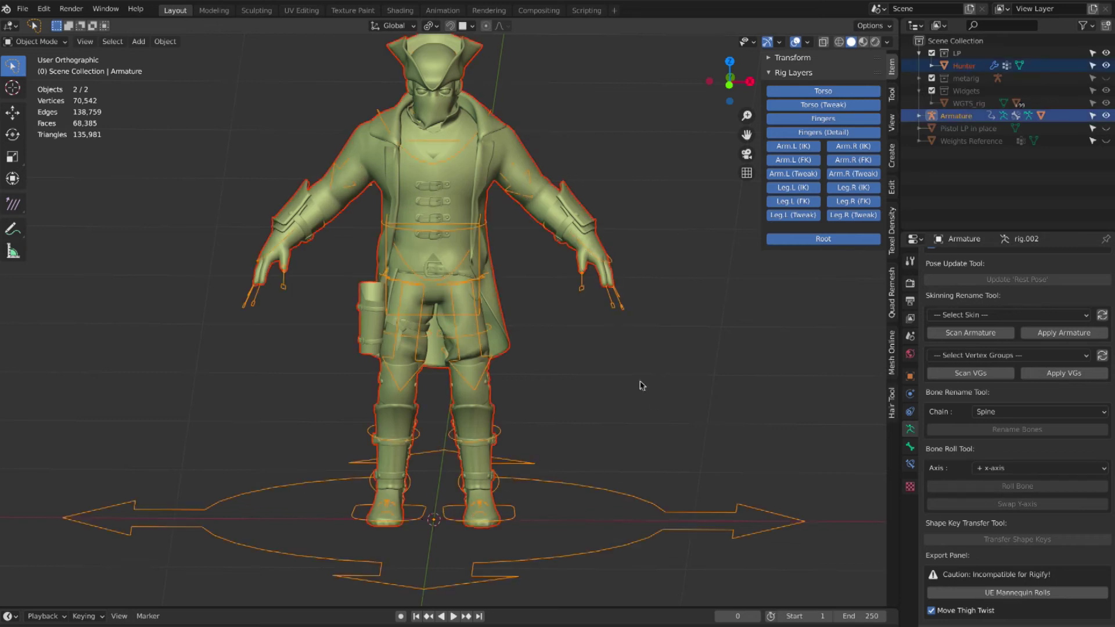
pyautogui.click(22, 9)
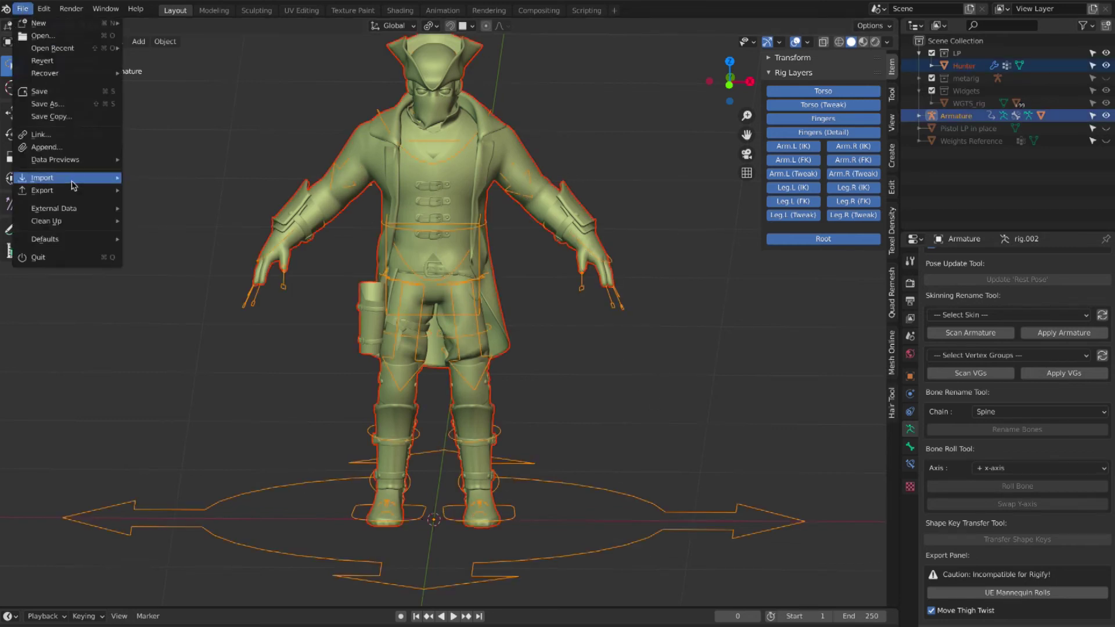
pyautogui.moveTo(72, 190)
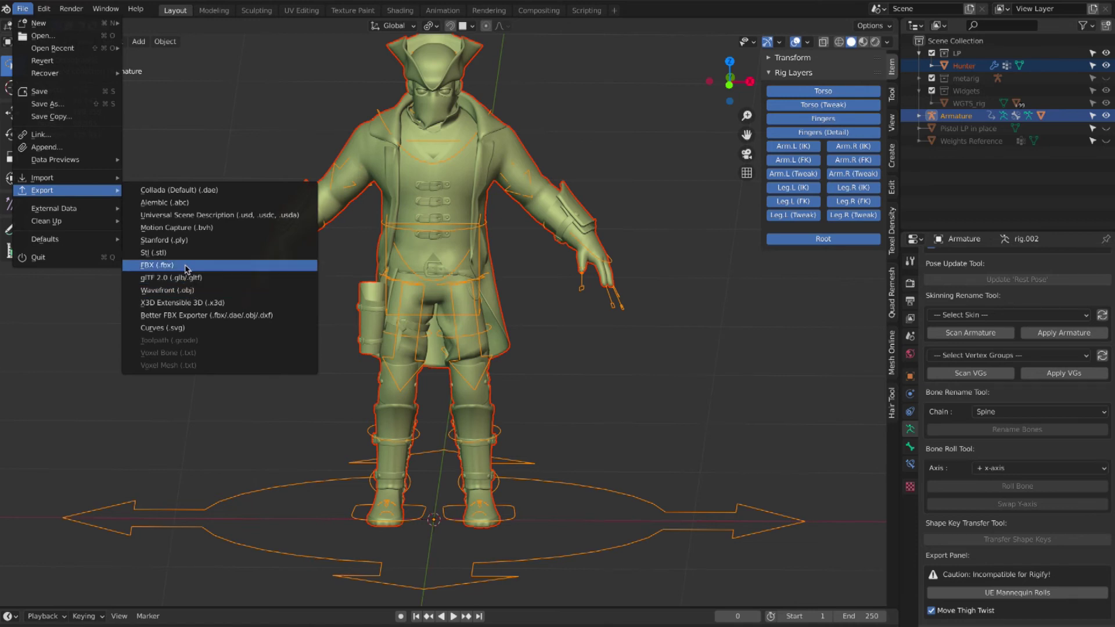
pyautogui.click(187, 266)
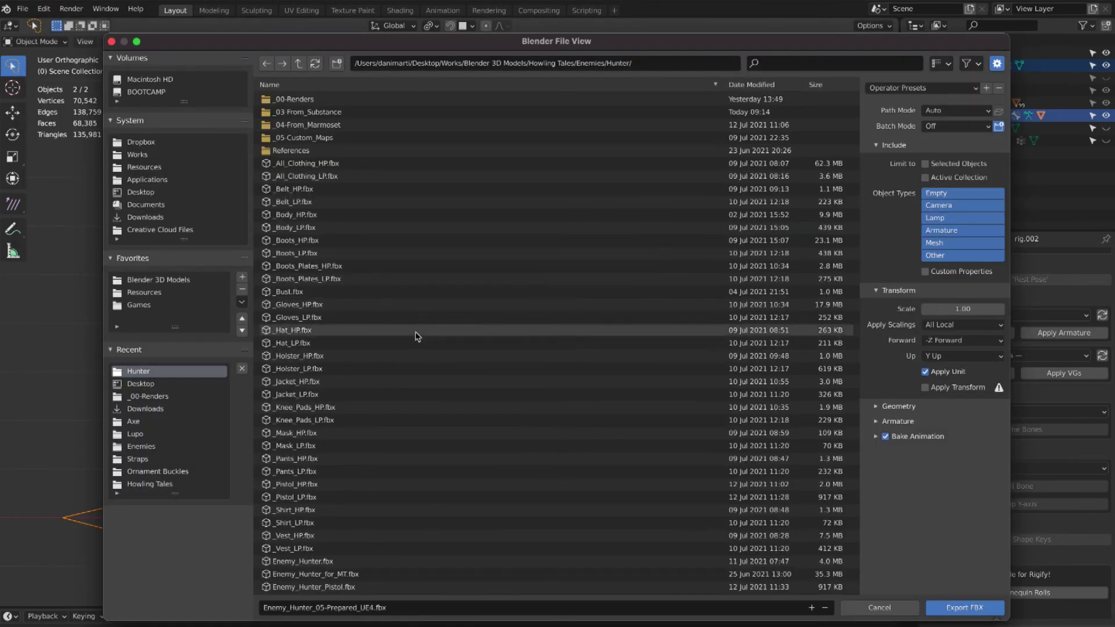
# - Name the export file Enemy_Hunter_Rigged.fbx in the Hunter folder
pyautogui.scroll(-1, 401, 372)
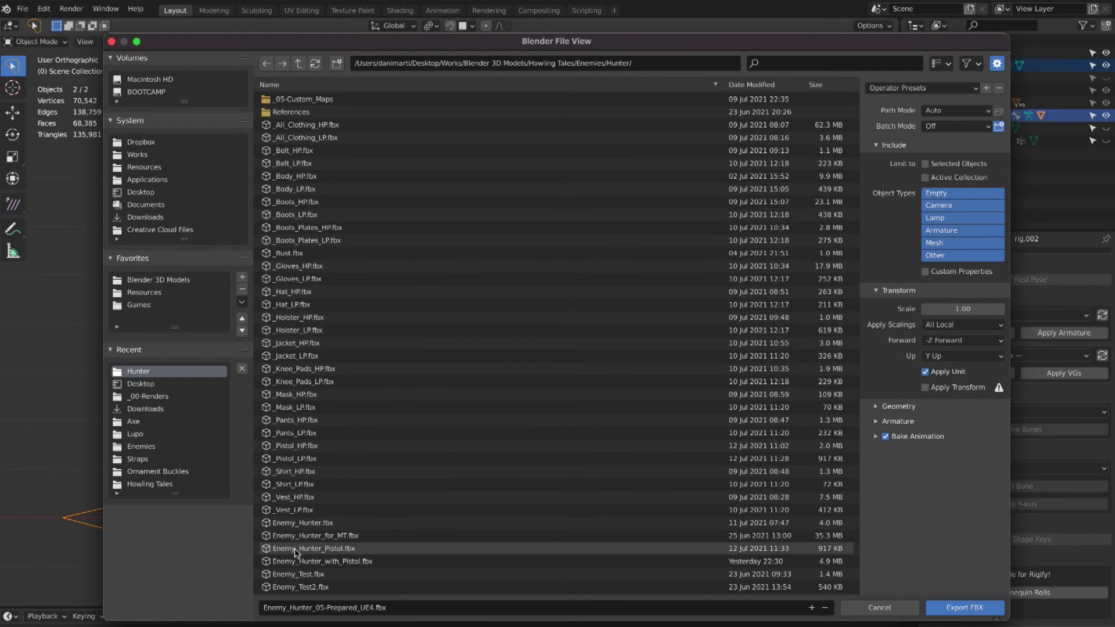
pyautogui.click(332, 608)
pyautogui.click(320, 607)
pyautogui.moveTo(320, 608); pyautogui.dragTo(372, 608)
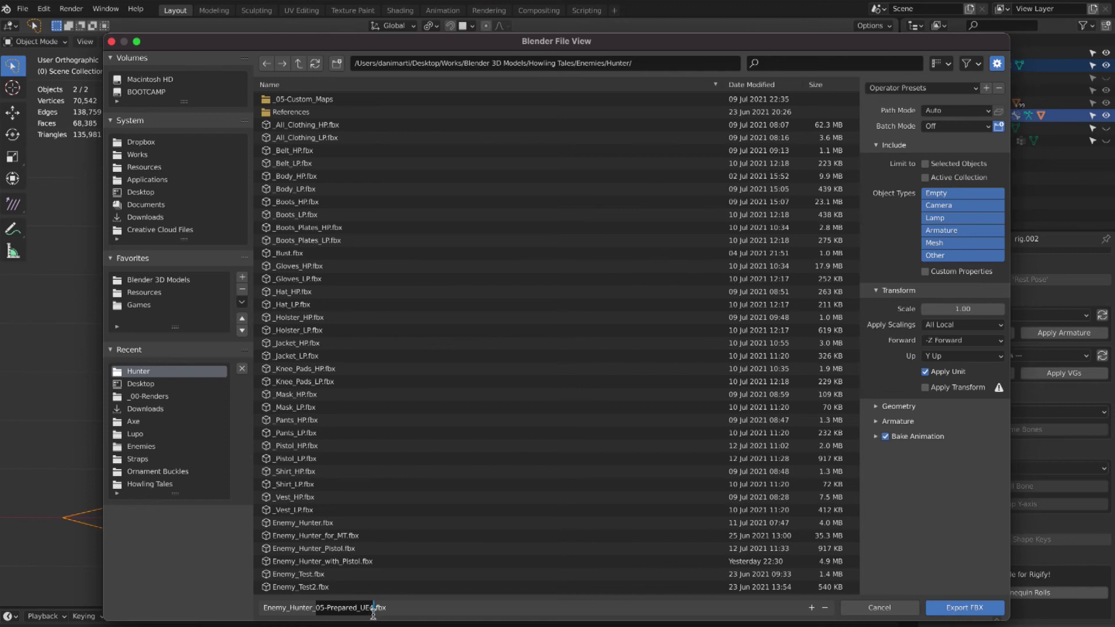
pyautogui.write('Rigged')
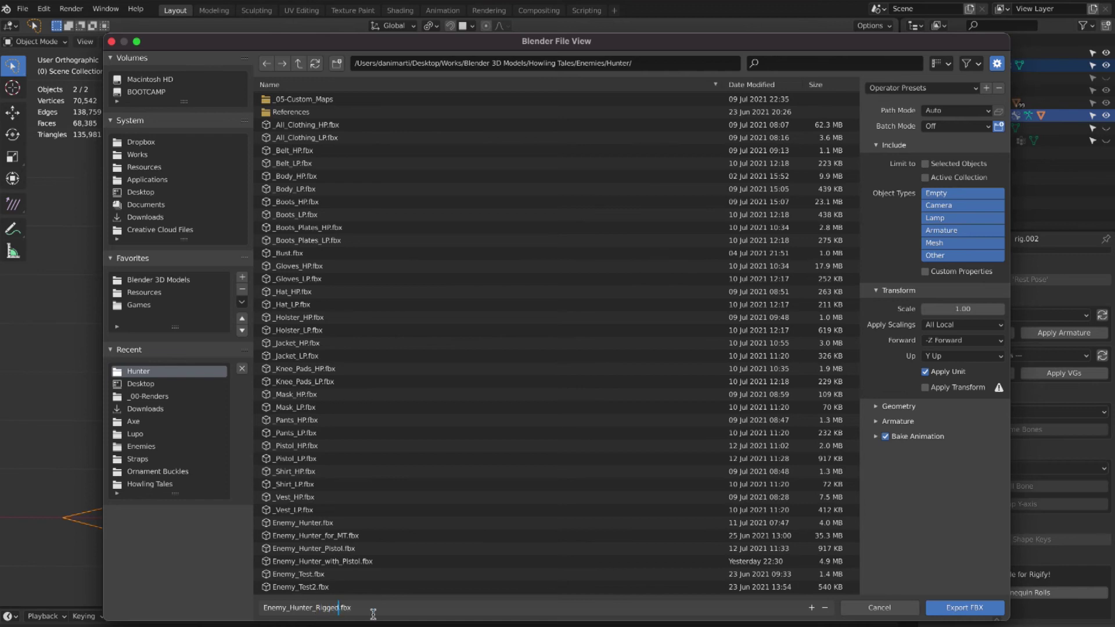
# - Limit the FBX export to selected objects and include only the Armature and Mesh object types
pyautogui.click(927, 165)
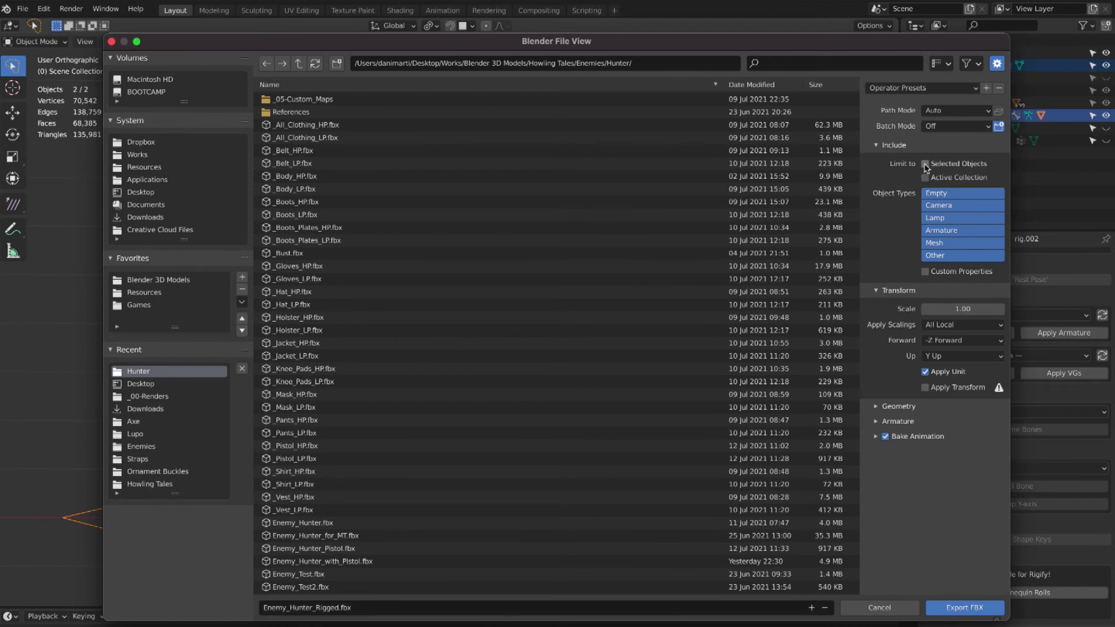
pyautogui.click(927, 165)
pyautogui.click(959, 232)
pyautogui.keyDown('shift'); pyautogui.click(959, 243); pyautogui.keyUp('shift')
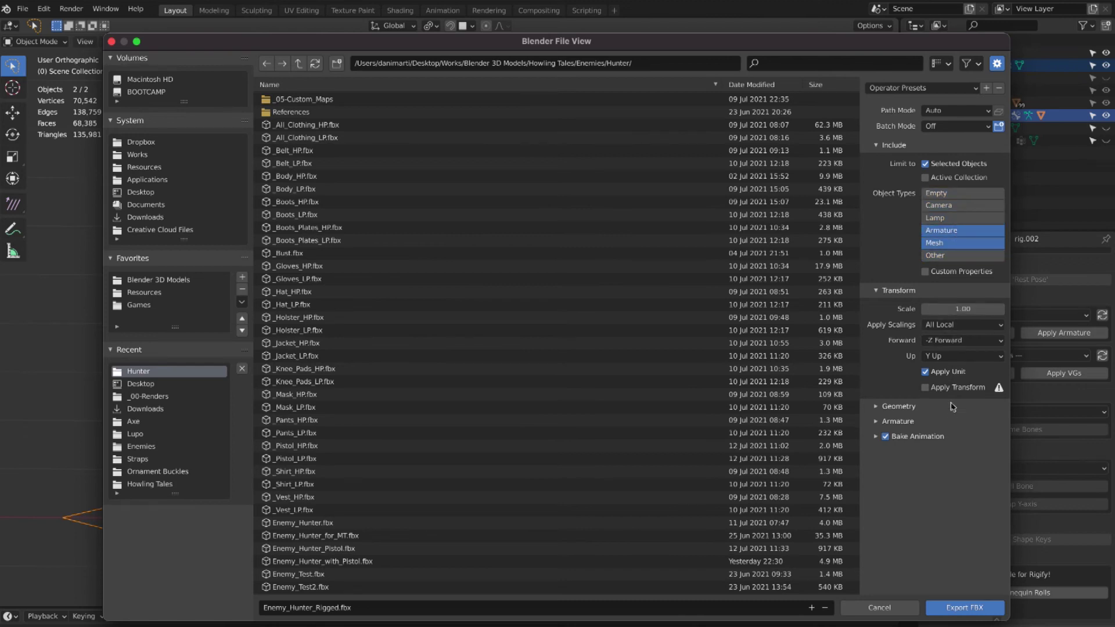
# - Disable Bake Animation, and set the armature export to only deform bones without added leaf bones
pyautogui.click(879, 422)
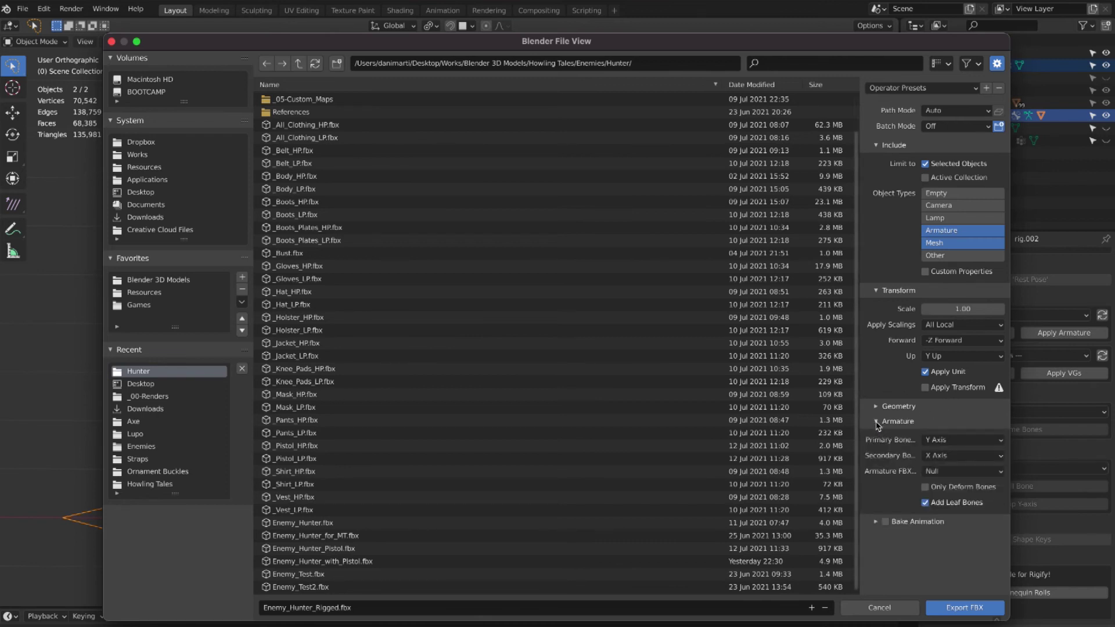
pyautogui.click(926, 488)
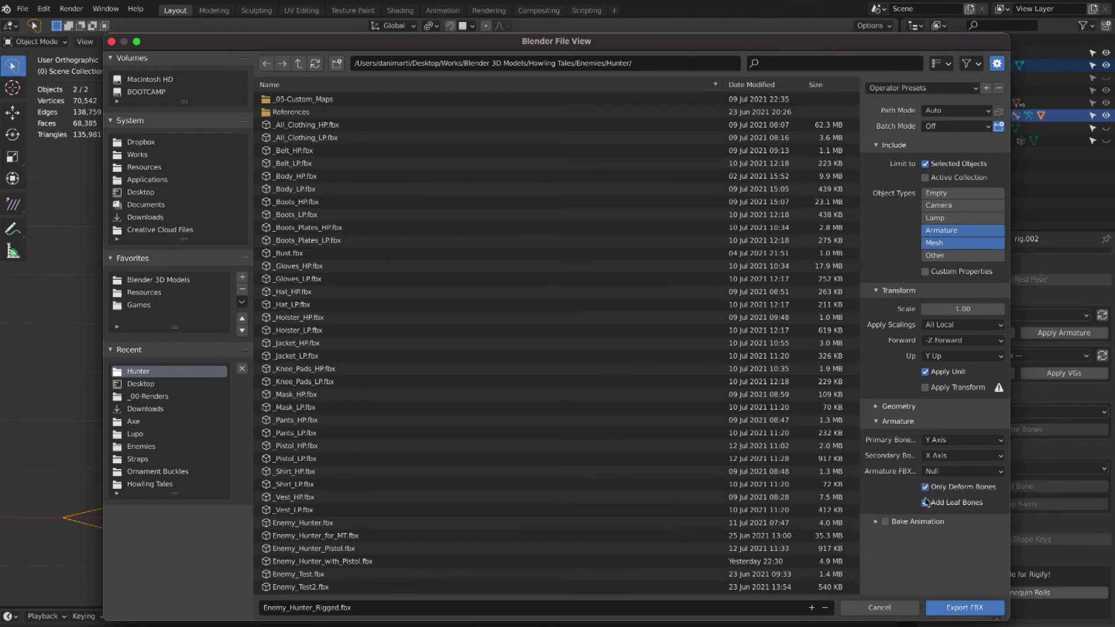
pyautogui.click(926, 504)
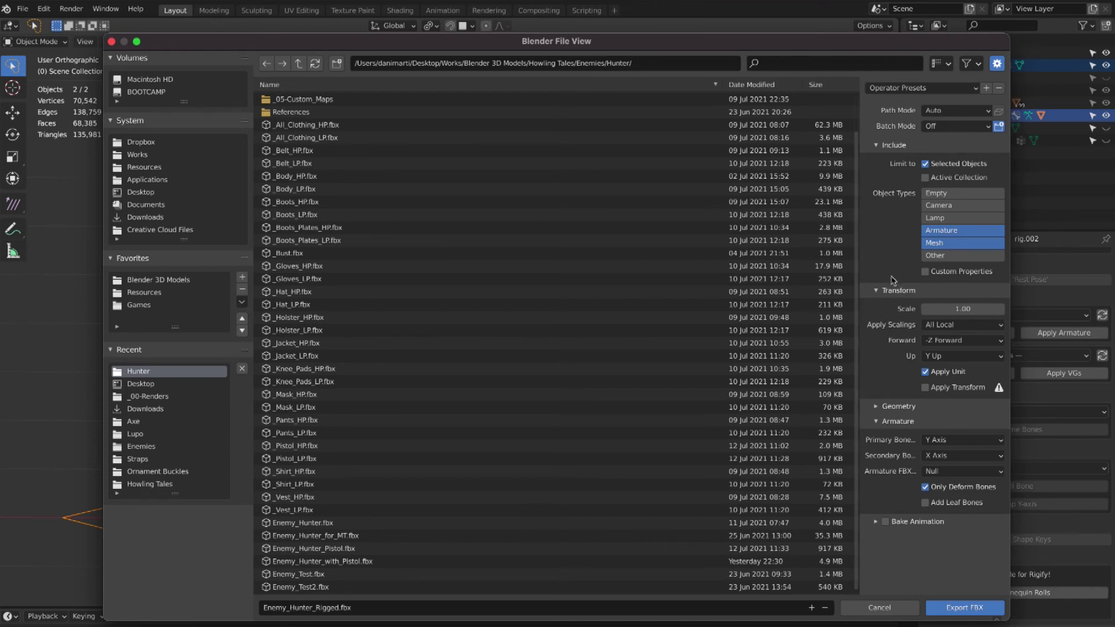
# - Set the exported geometry's smoothing to Face
pyautogui.click(900, 407)
pyautogui.scroll(-1, 899, 401)
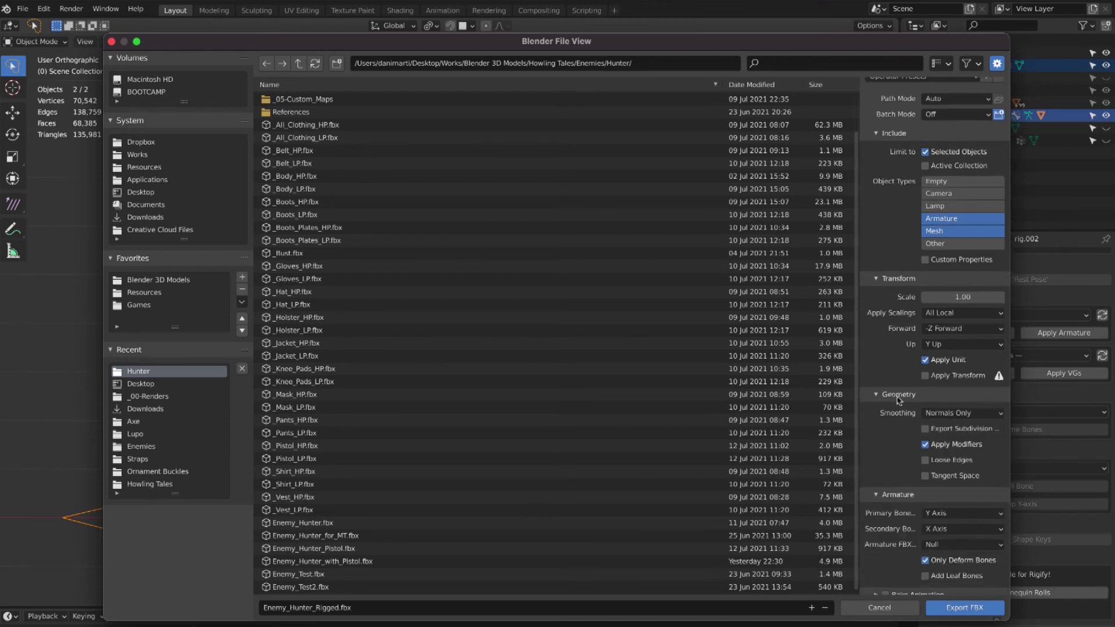
pyautogui.click(967, 414)
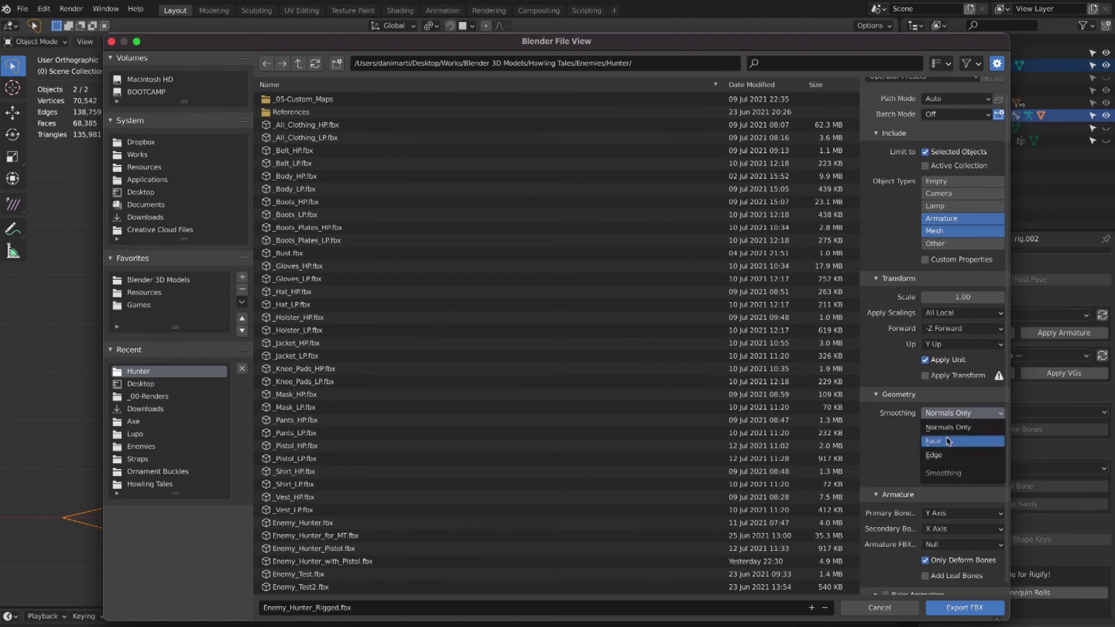
pyautogui.click(947, 443)
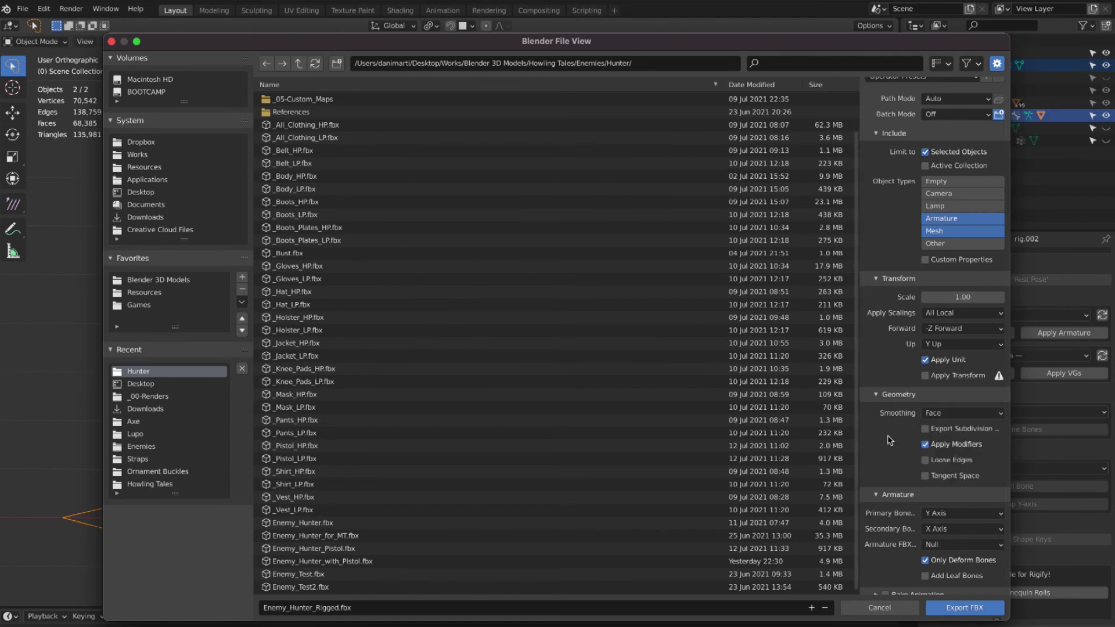
# - Review the FBX export settings and export the rigged Hunter
pyautogui.scroll(-1, 904, 431)
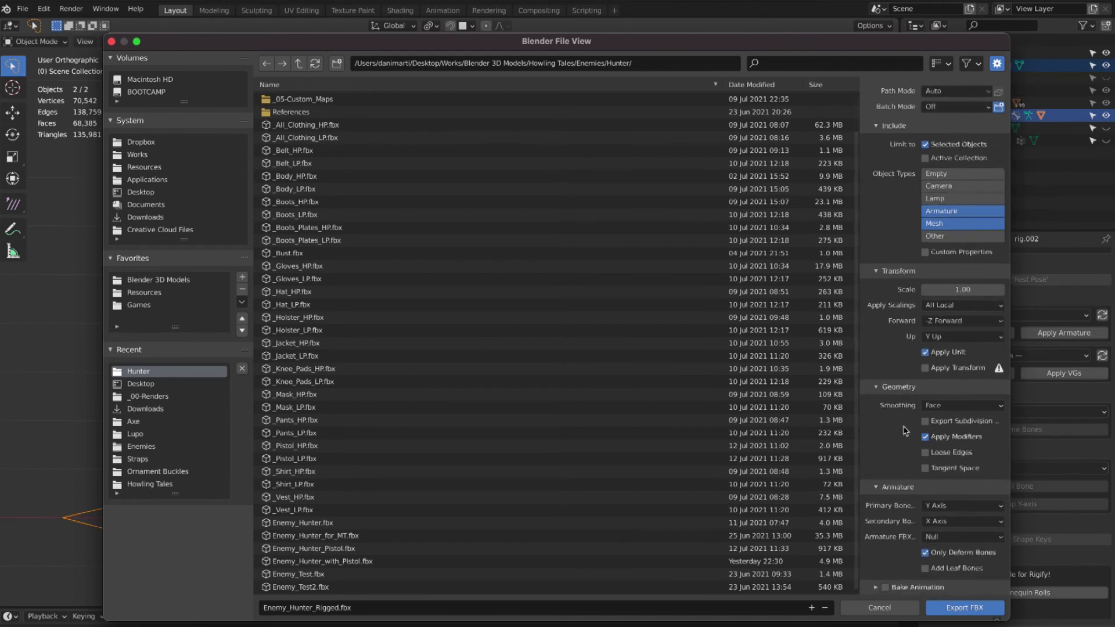
pyautogui.scroll(1, 904, 426)
pyautogui.scroll(-1, 904, 426)
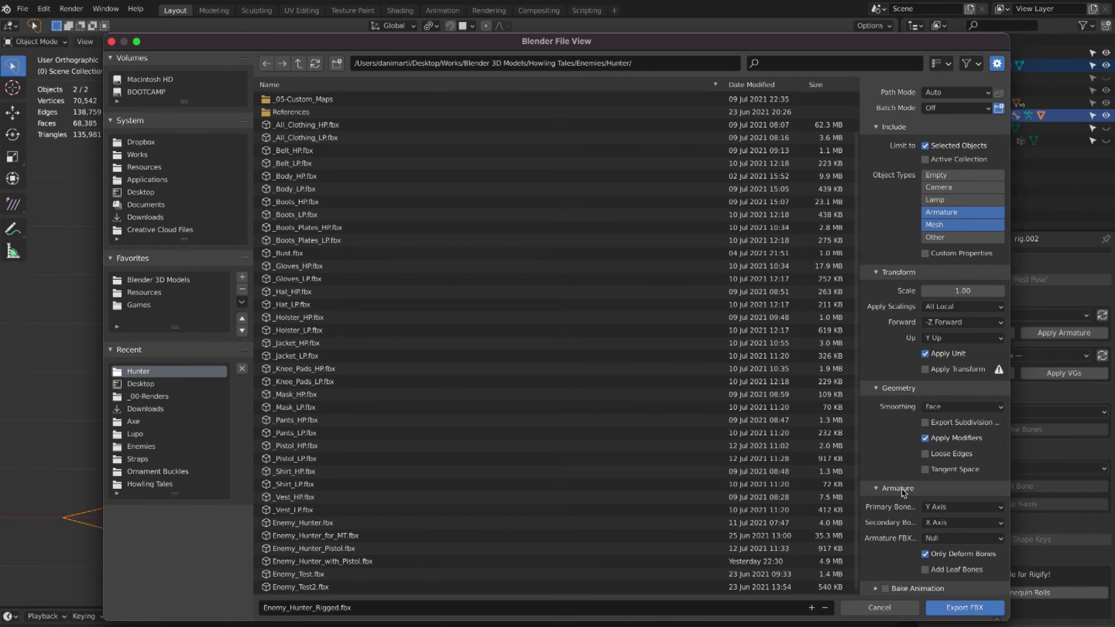
pyautogui.scroll(-1, 903, 481)
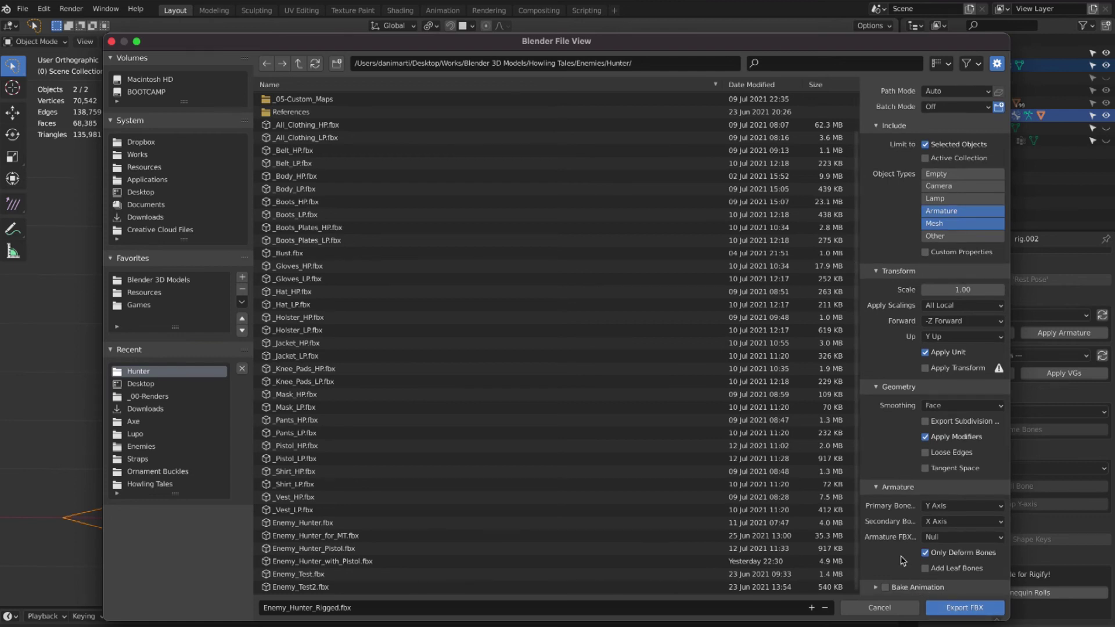
pyautogui.click(962, 608)
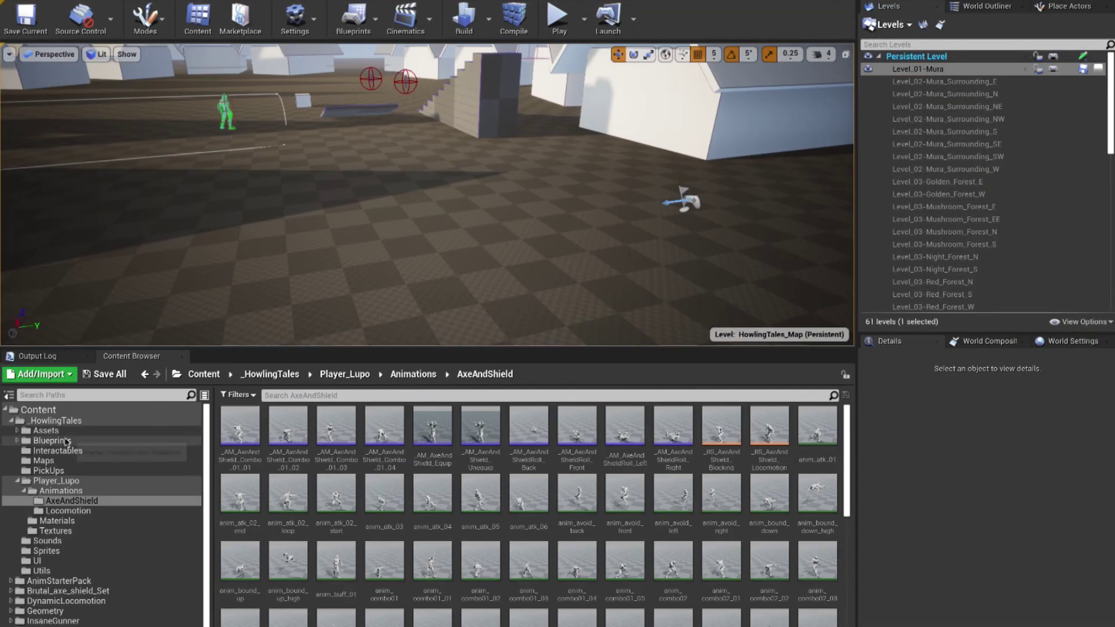
# - In Unreal Engine, import Enemy_Hunter_Rigged into the Assets/Enemies folder as a skeletal mesh using Enemy_Skeleton, with animation import enabled and uniform scale 1.0
pyautogui.click(55, 440)
pyautogui.click(41, 374)
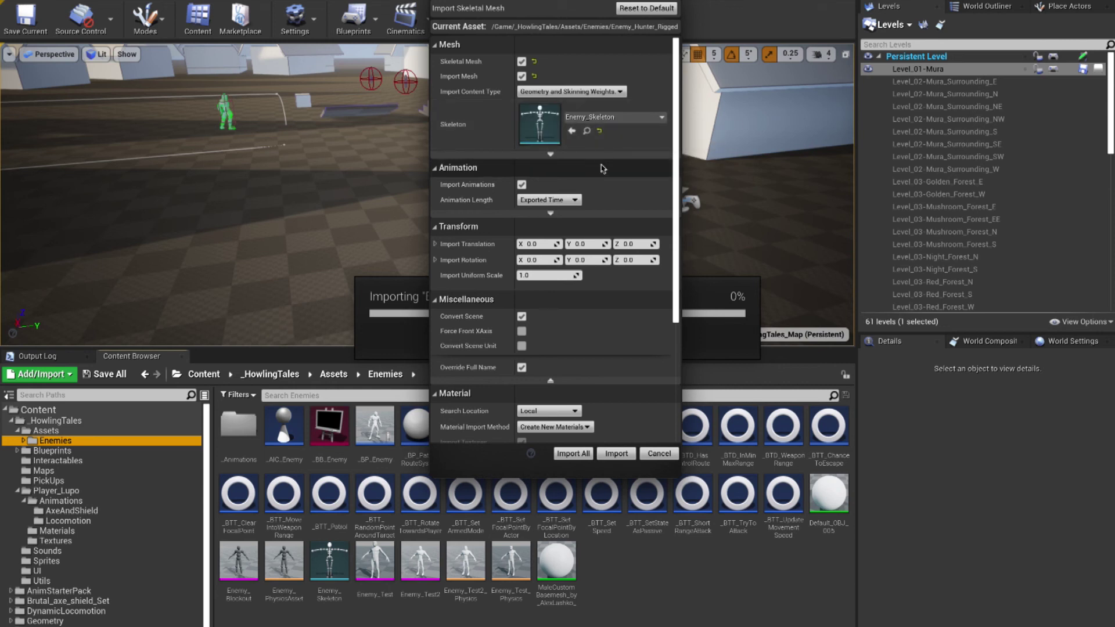
pyautogui.scroll(-2, 498, 151)
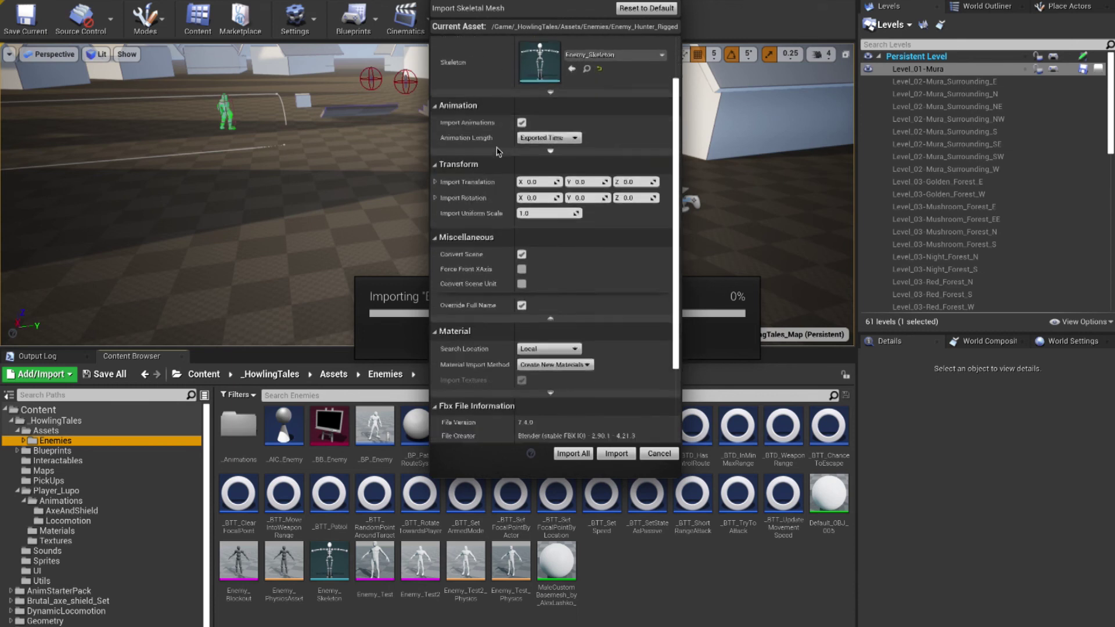
pyautogui.scroll(-3, 497, 151)
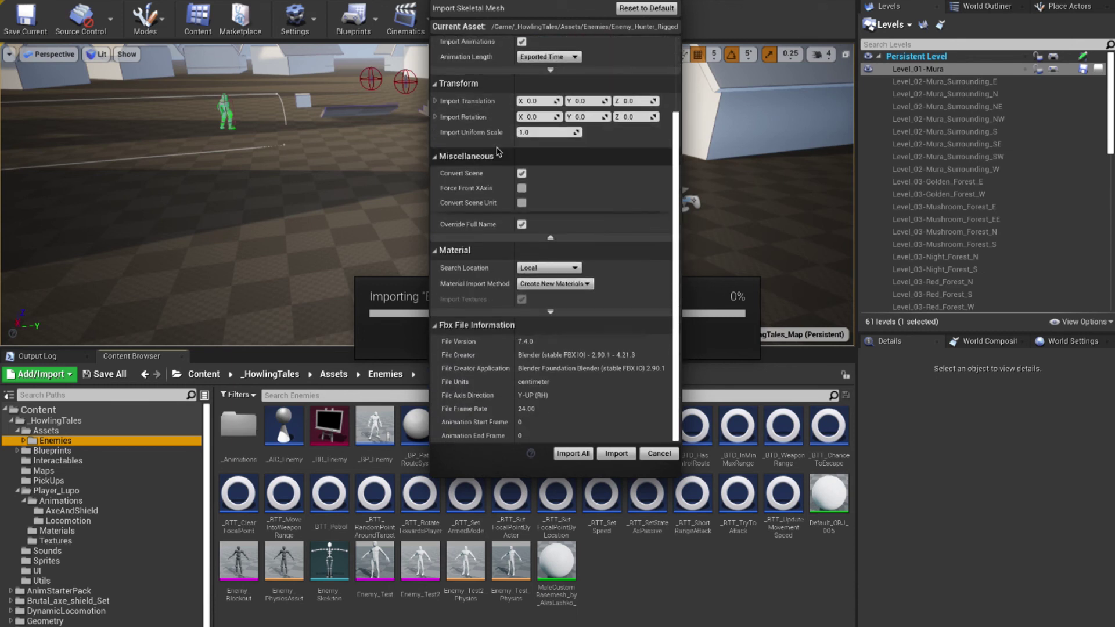
pyautogui.scroll(5, 496, 151)
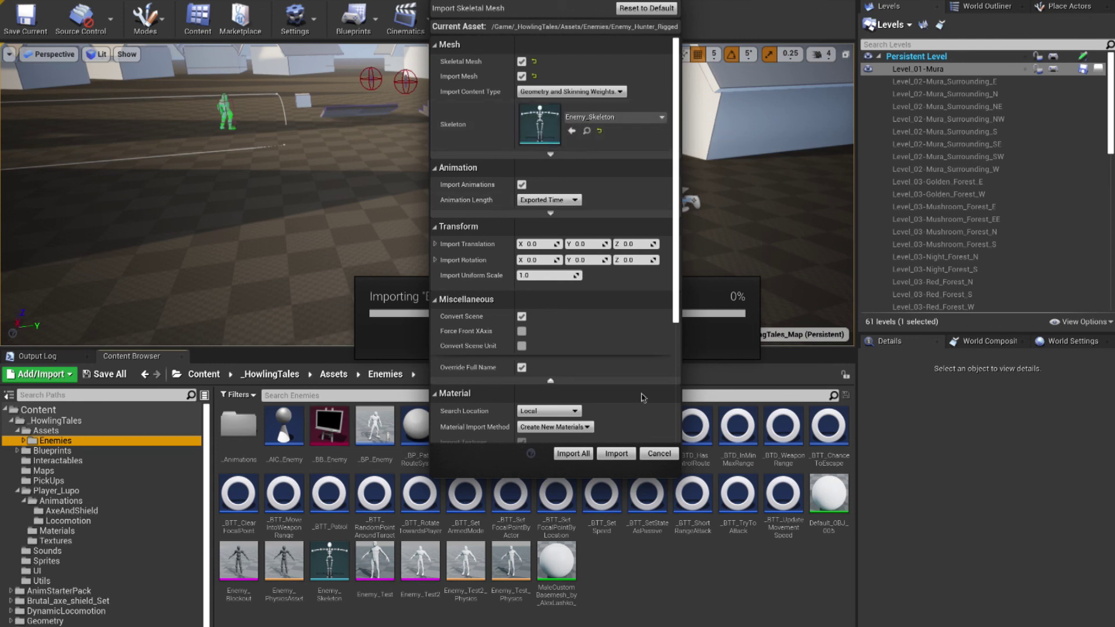
pyautogui.click(616, 454)
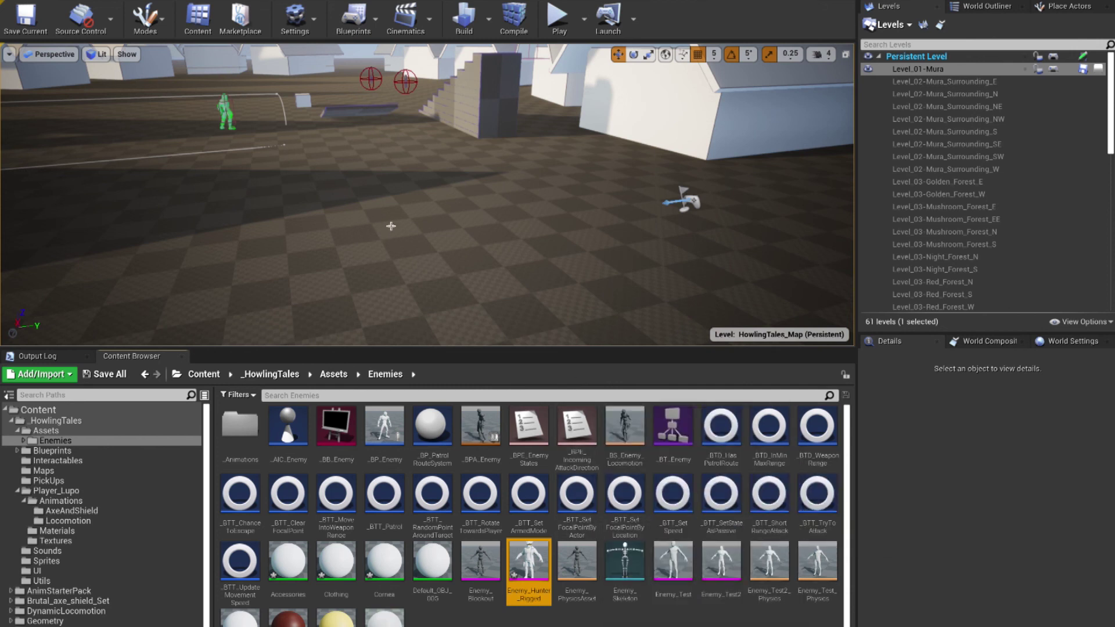
# - In the _BP_Enemy blueprint, set the inherited Mesh component's skeletal mesh to Enemy_Hunter_Rigged
pyautogui.doubleClick(387, 427)
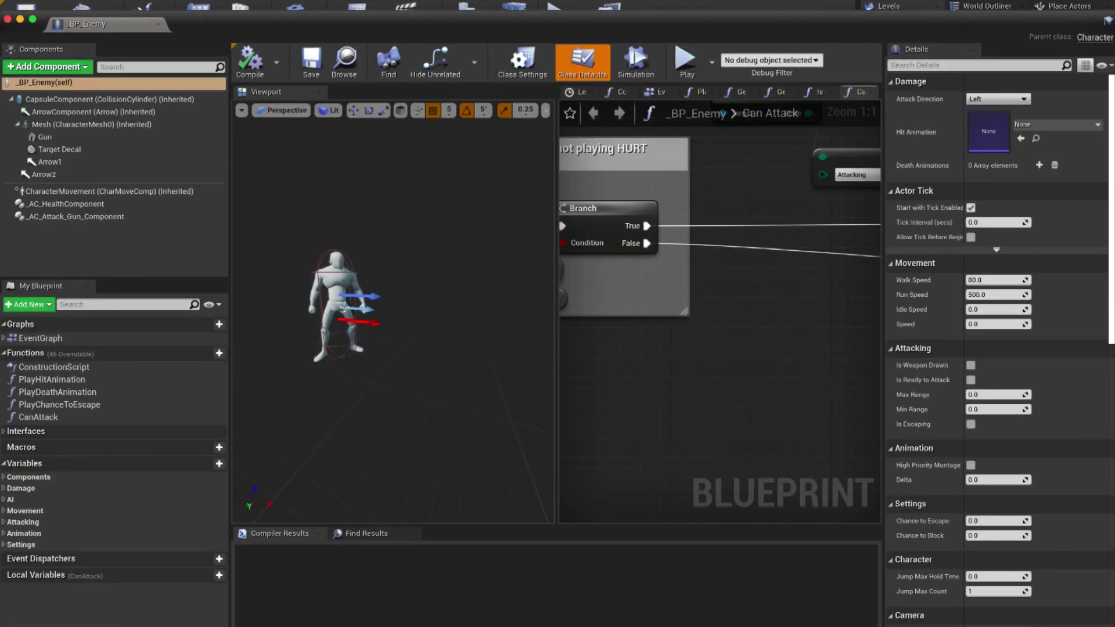
pyautogui.click(82, 124)
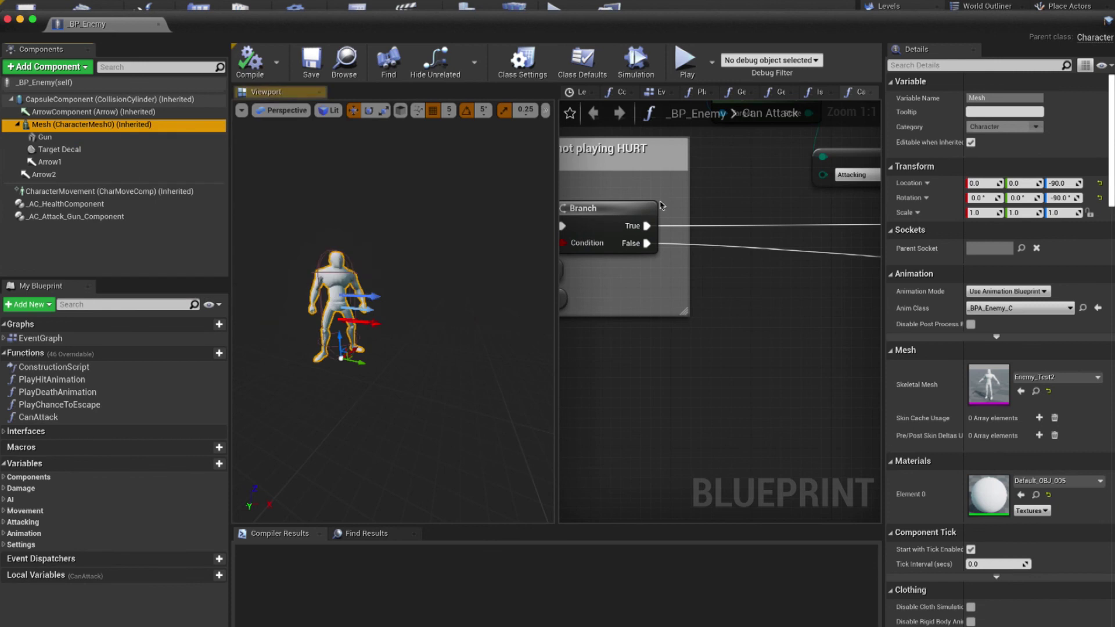
pyautogui.click(1054, 378)
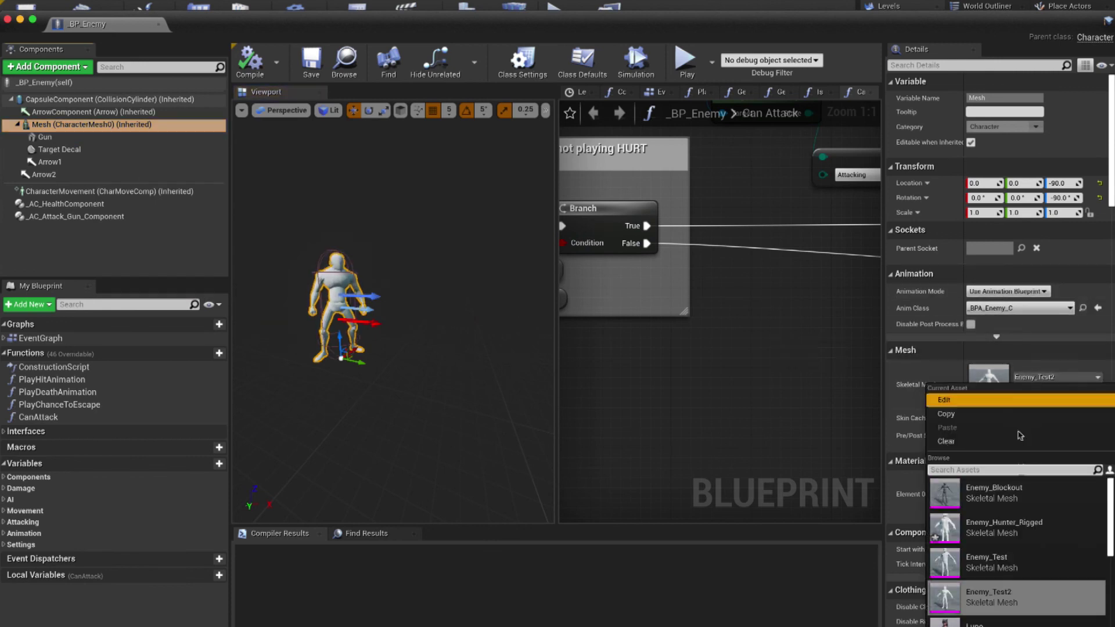
pyautogui.scroll(-1, 987, 572)
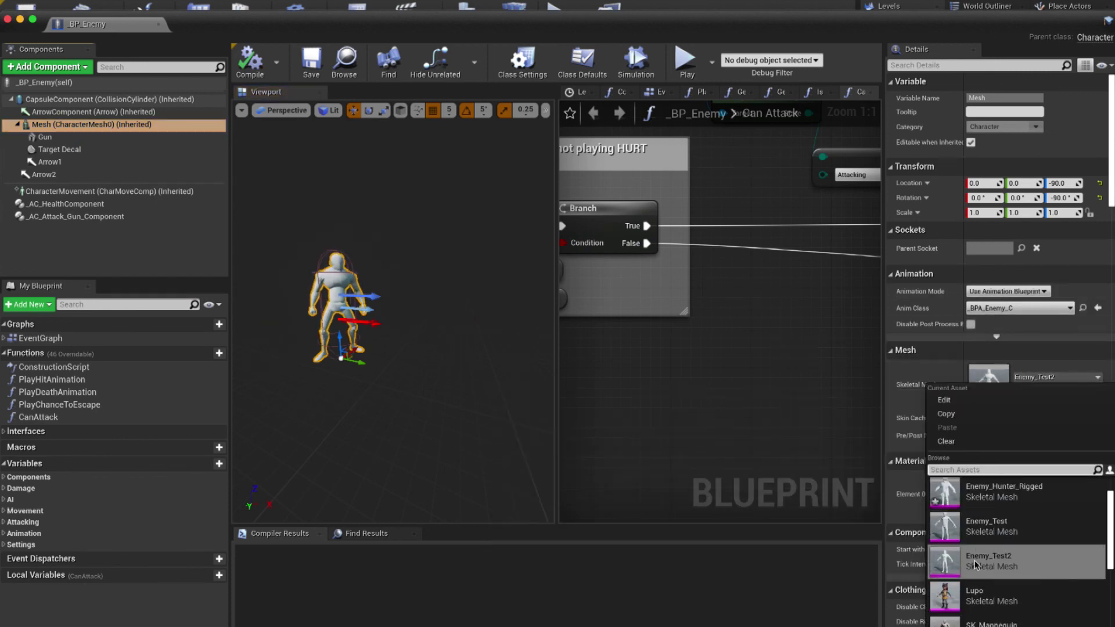
pyautogui.scroll(-2, 974, 562)
pyautogui.scroll(3, 974, 563)
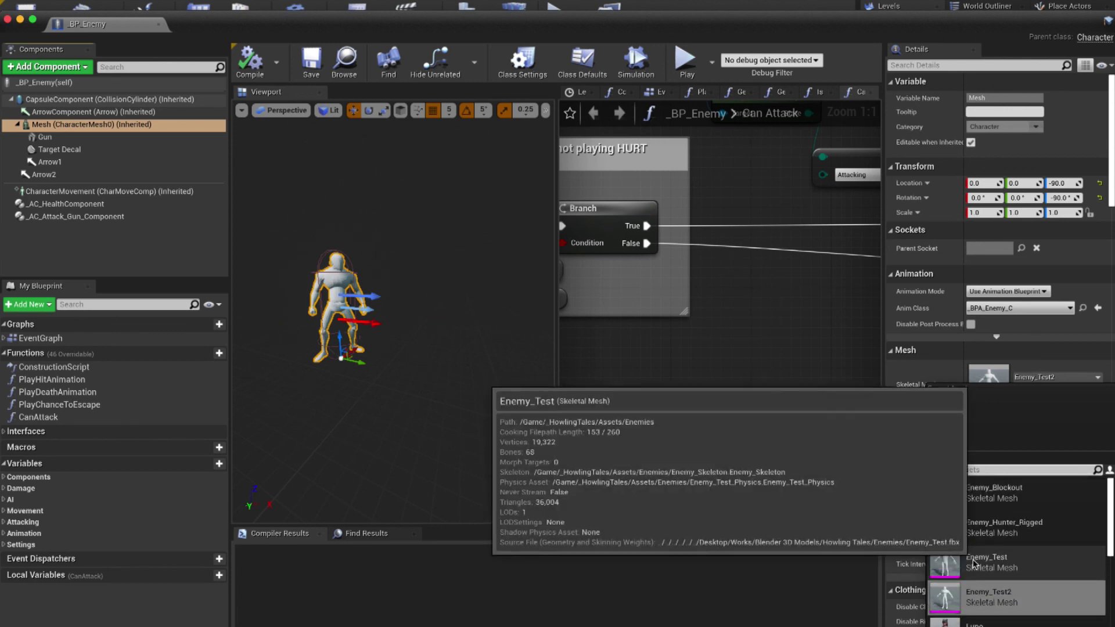
pyautogui.click(1008, 530)
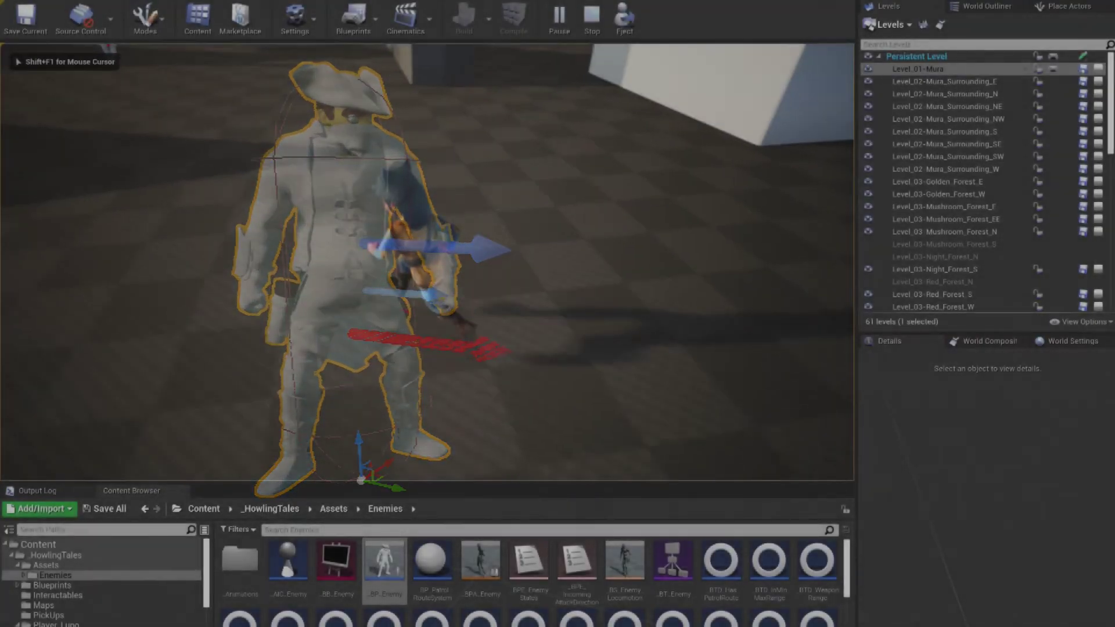
# - Play-test the level, moving the player character around the Hunter enemy to examine its movement and attack animations
pyautogui.press('a')
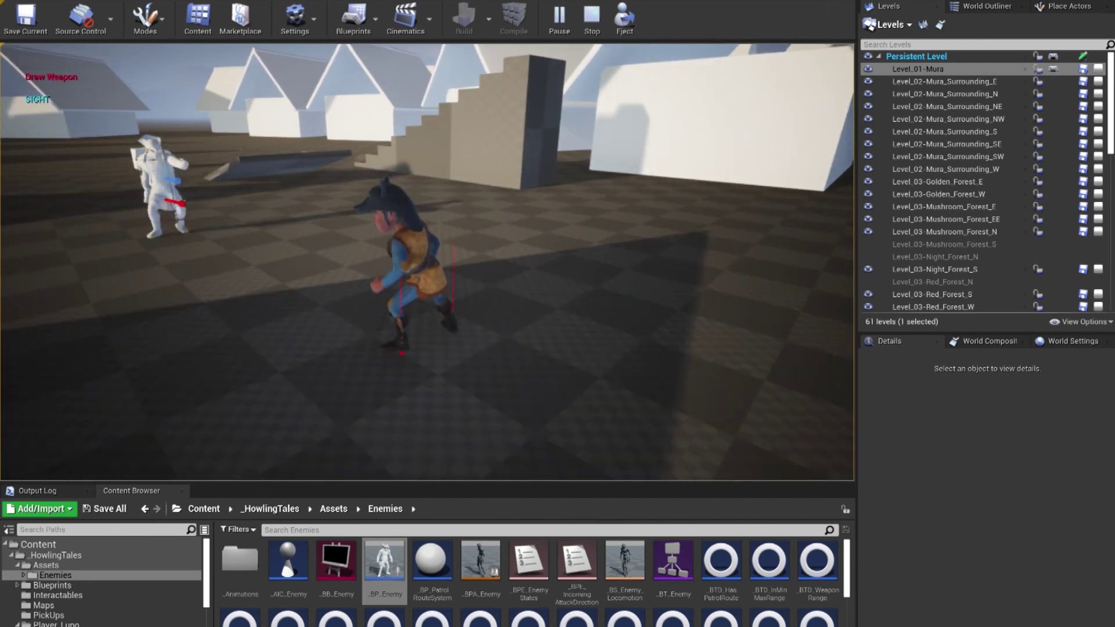
pyautogui.press('w')
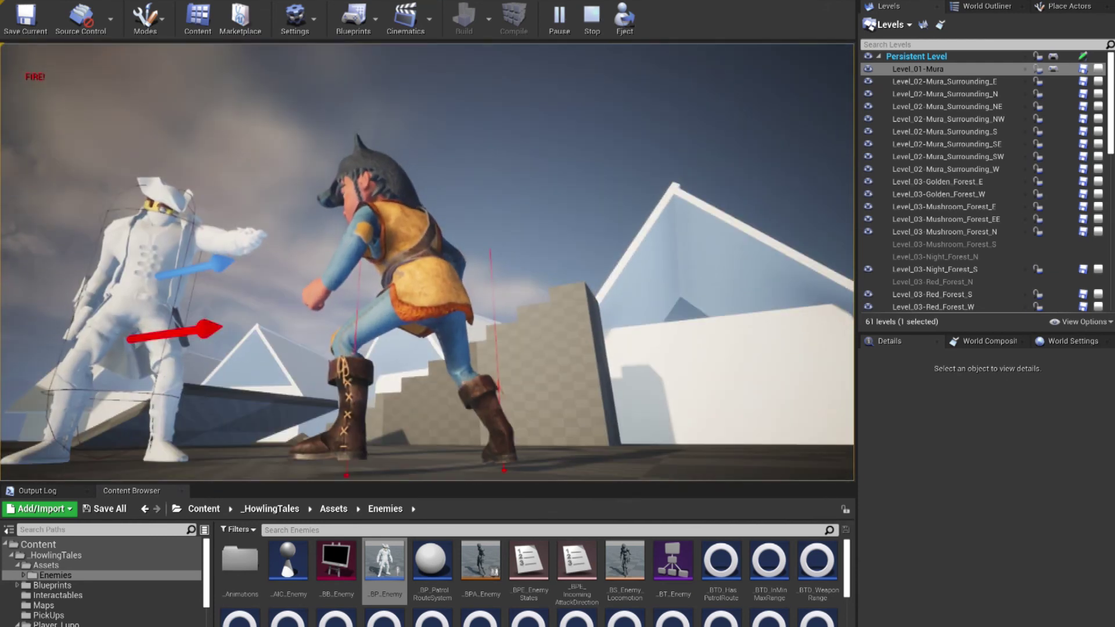
pyautogui.press('s')
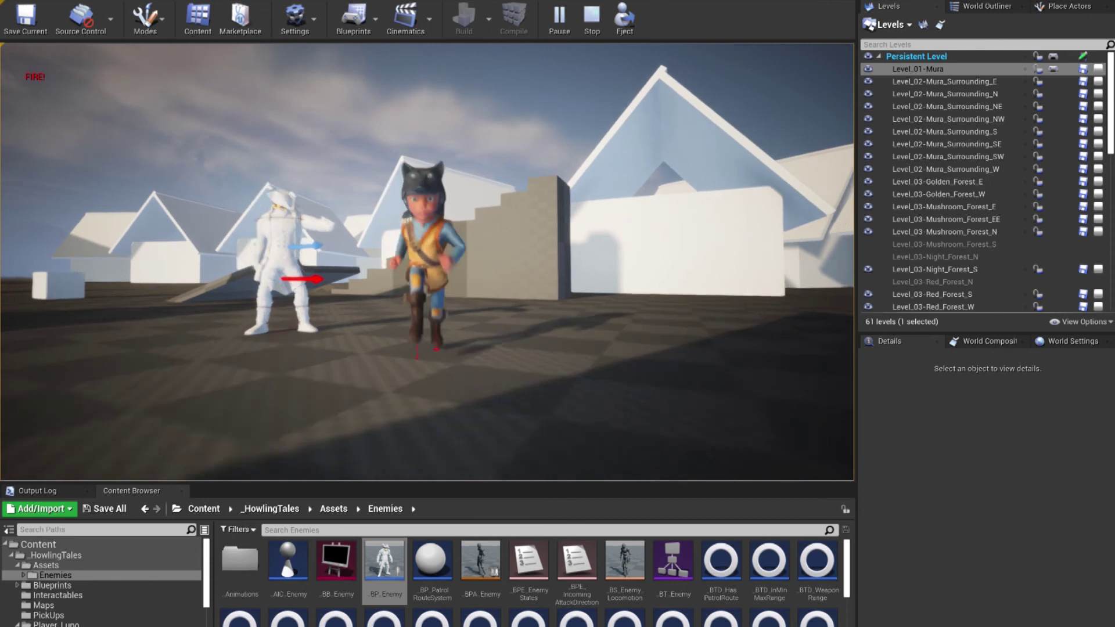
pyautogui.press('a')
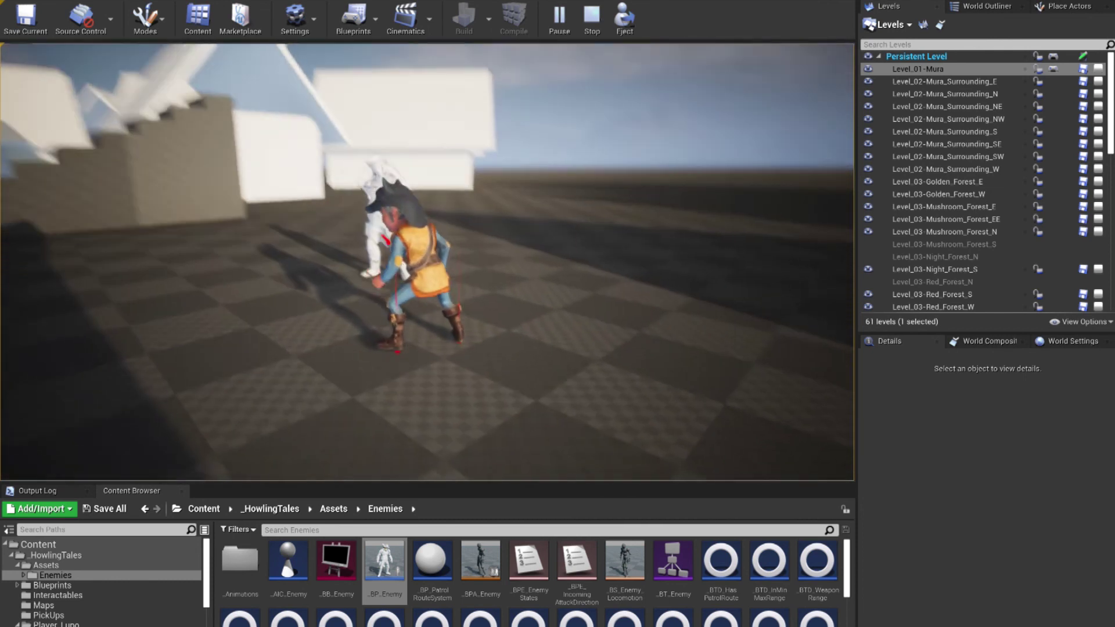
pyautogui.press('a')
pyautogui.press('d')
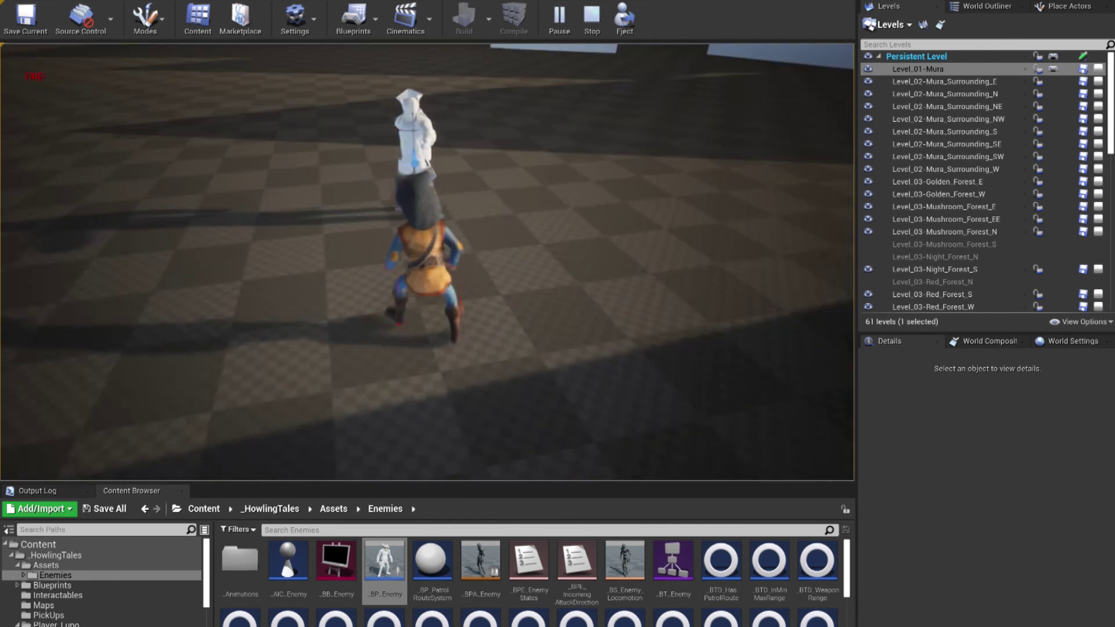
pyautogui.press('w')
pyautogui.press('a')
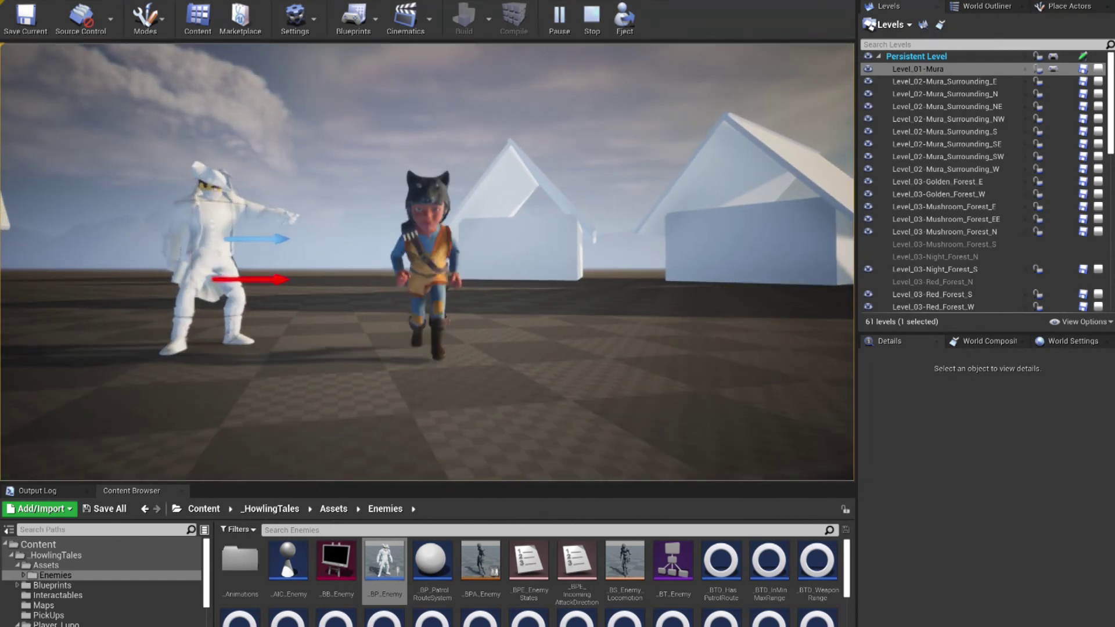
pyautogui.press('w')
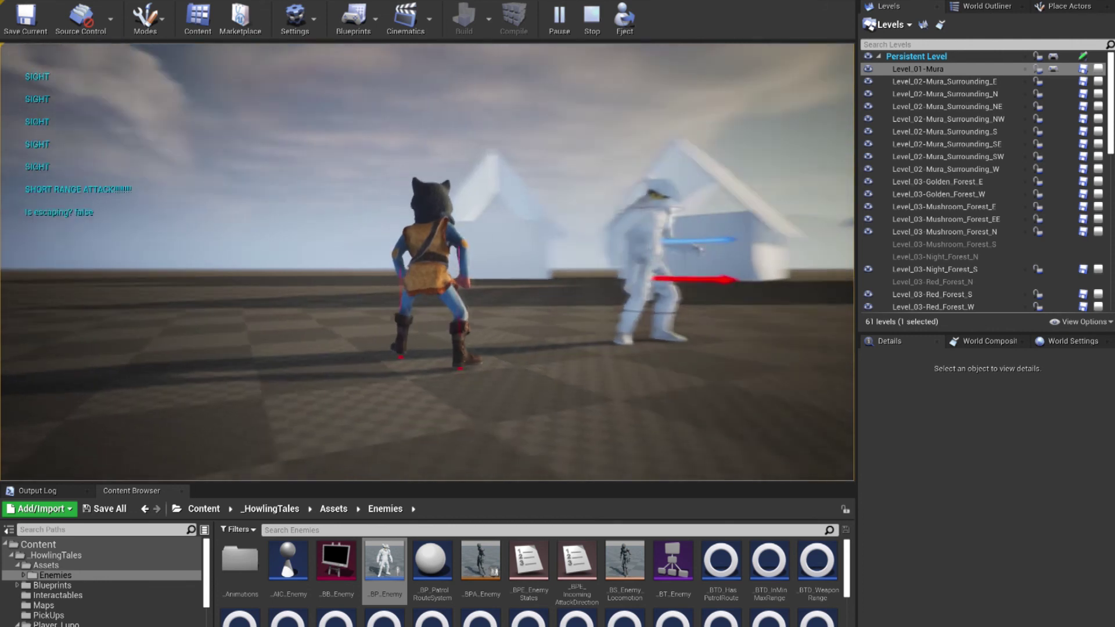
pyautogui.press('w')
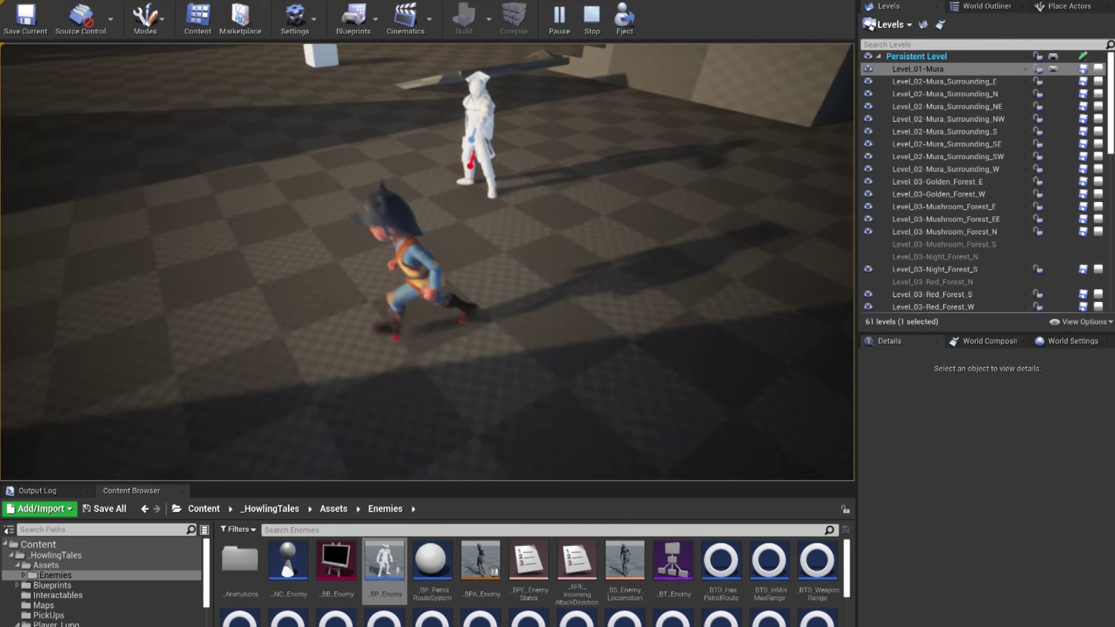
pyautogui.press('w')
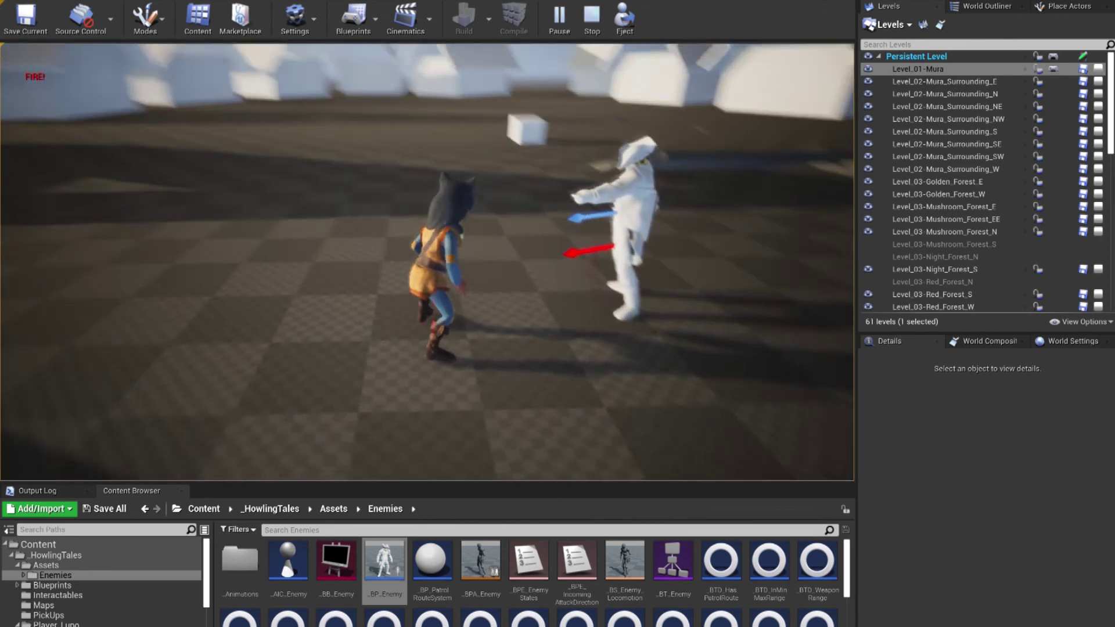